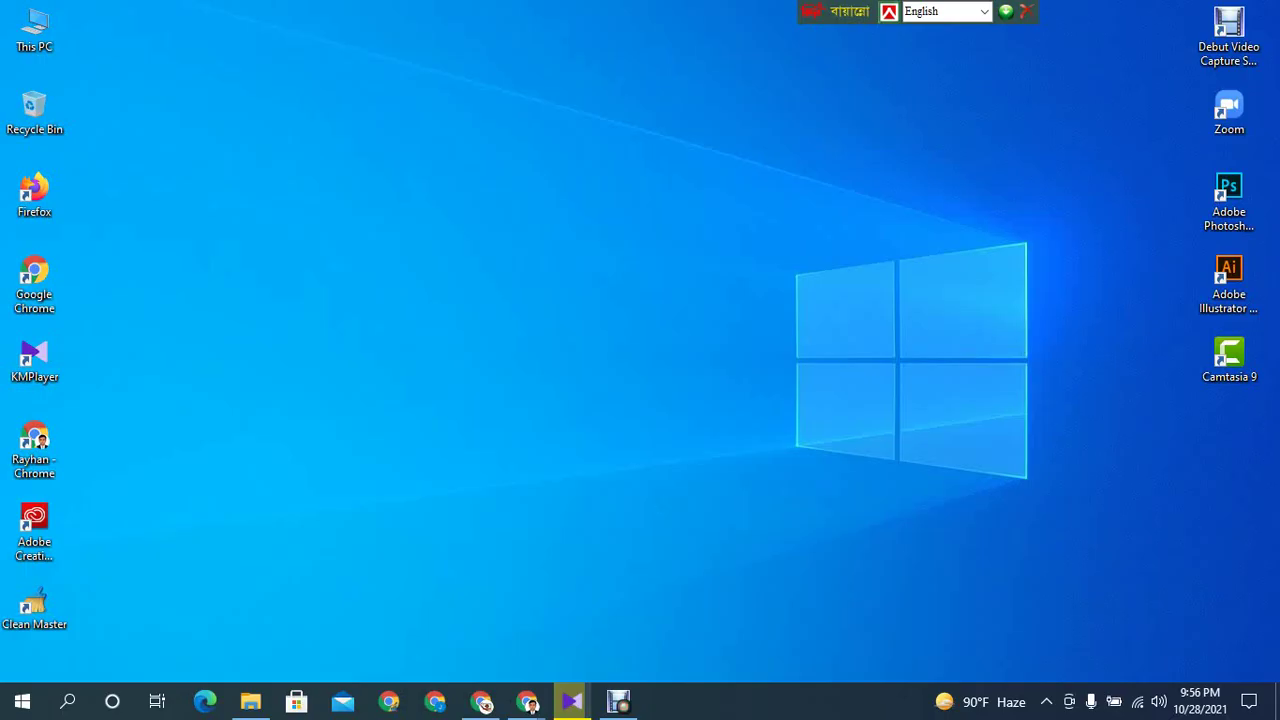
Switch to the Canva home page in Chrome and create a new YouTube Thumbnail design
mouse_move(527, 701)
click(420, 610)
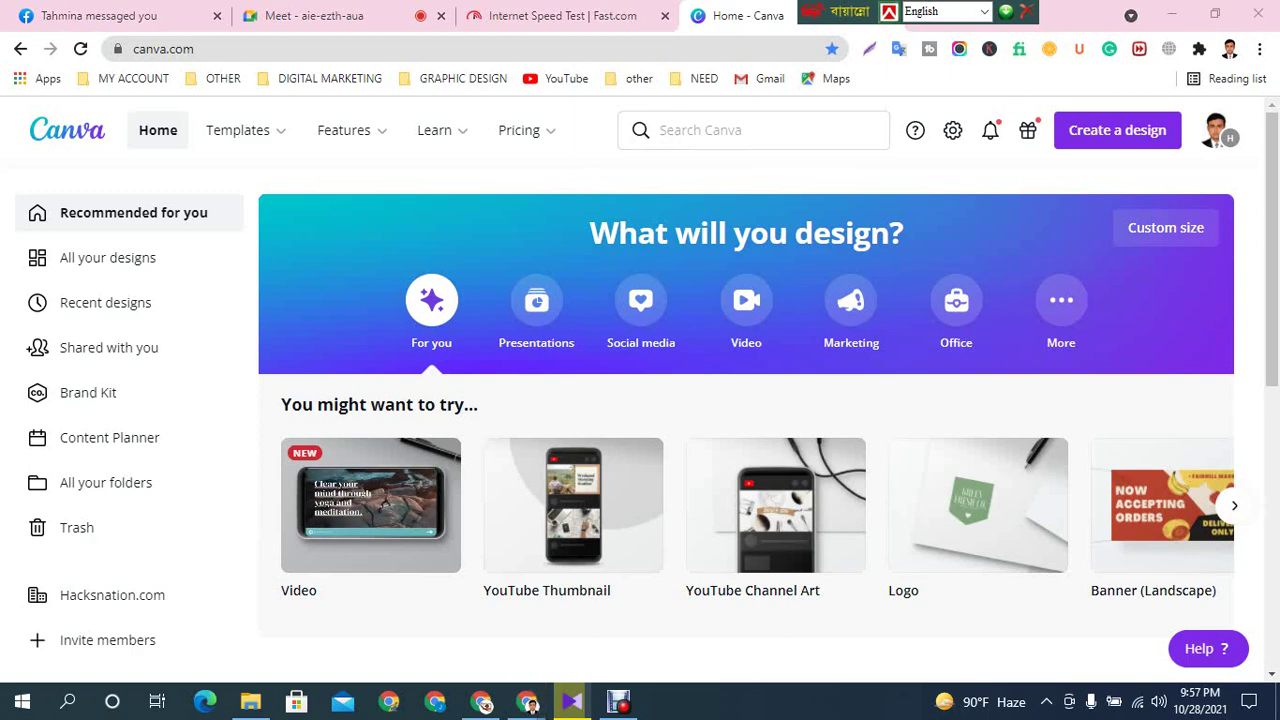
drag(845, 7, 89, 7)
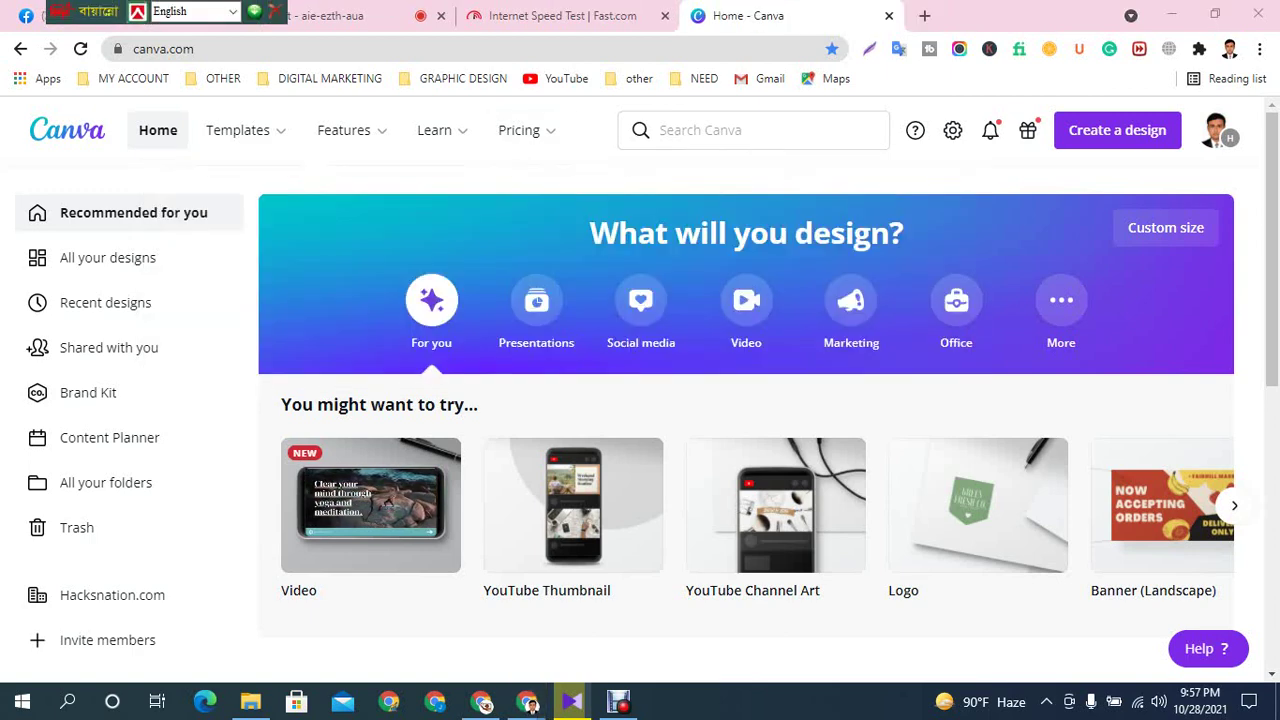
click(1117, 130)
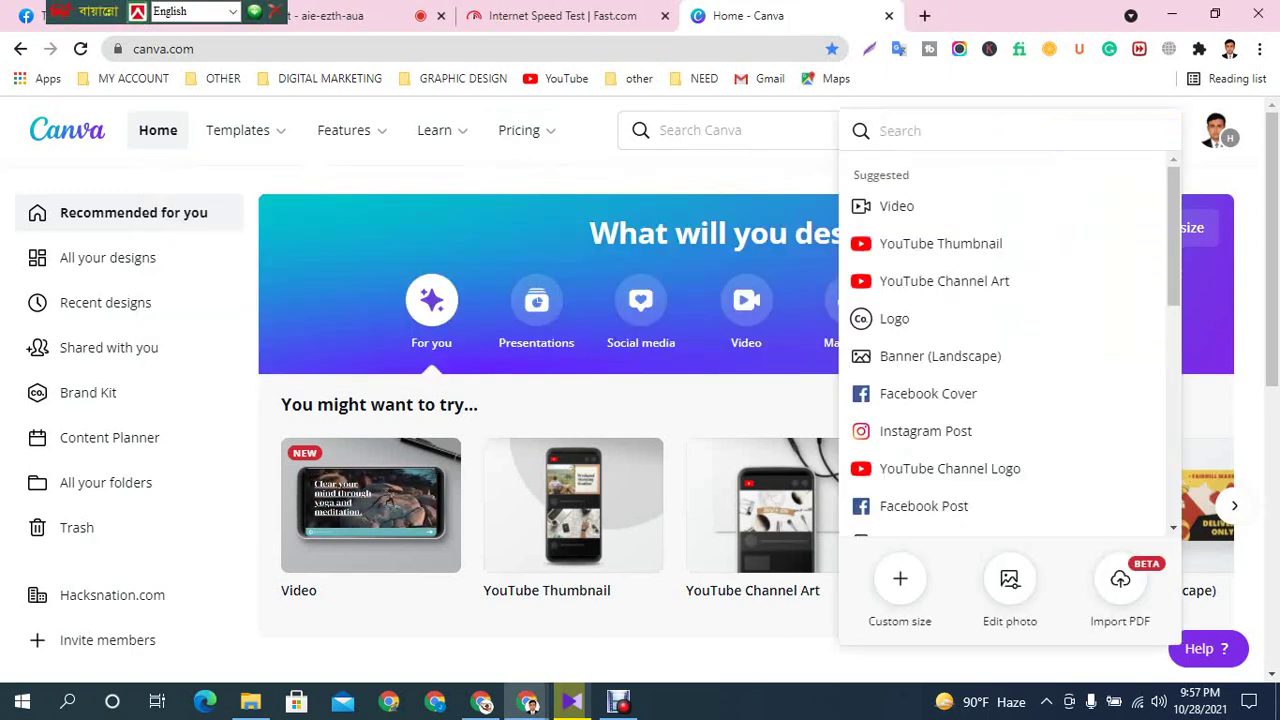
scroll(1000, 393, down, 3)
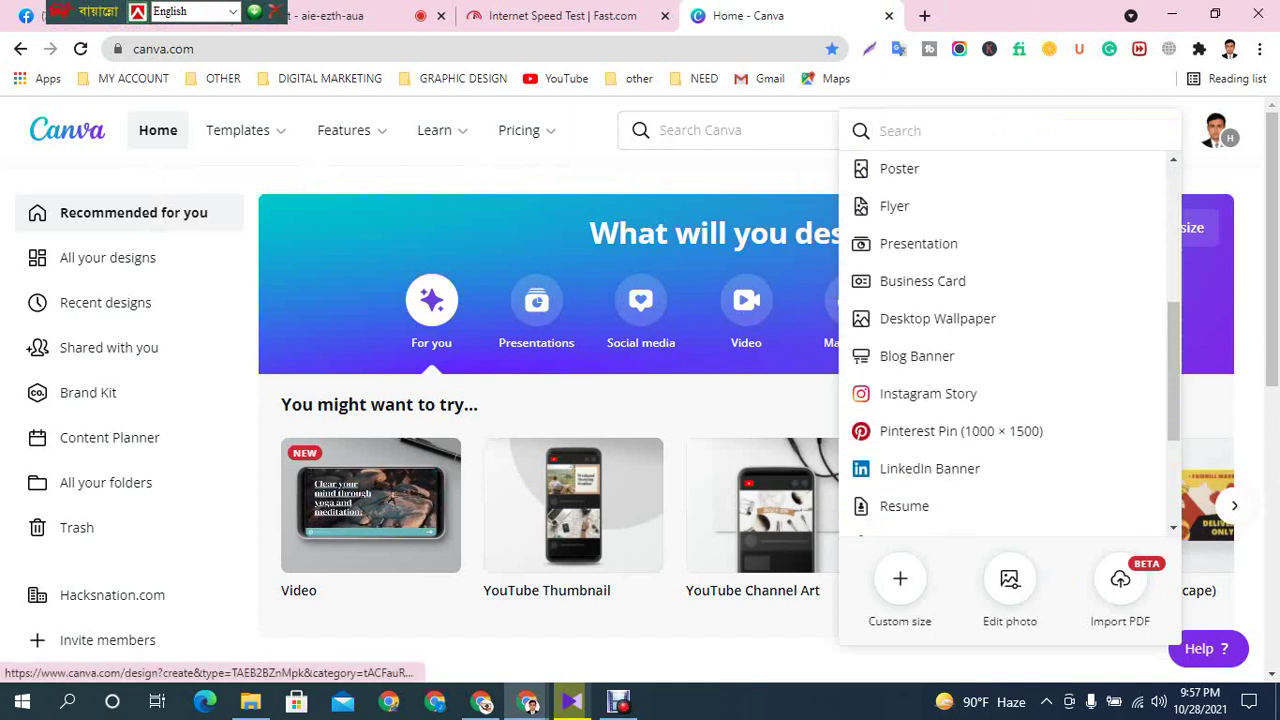
scroll(1000, 393, up, 3)
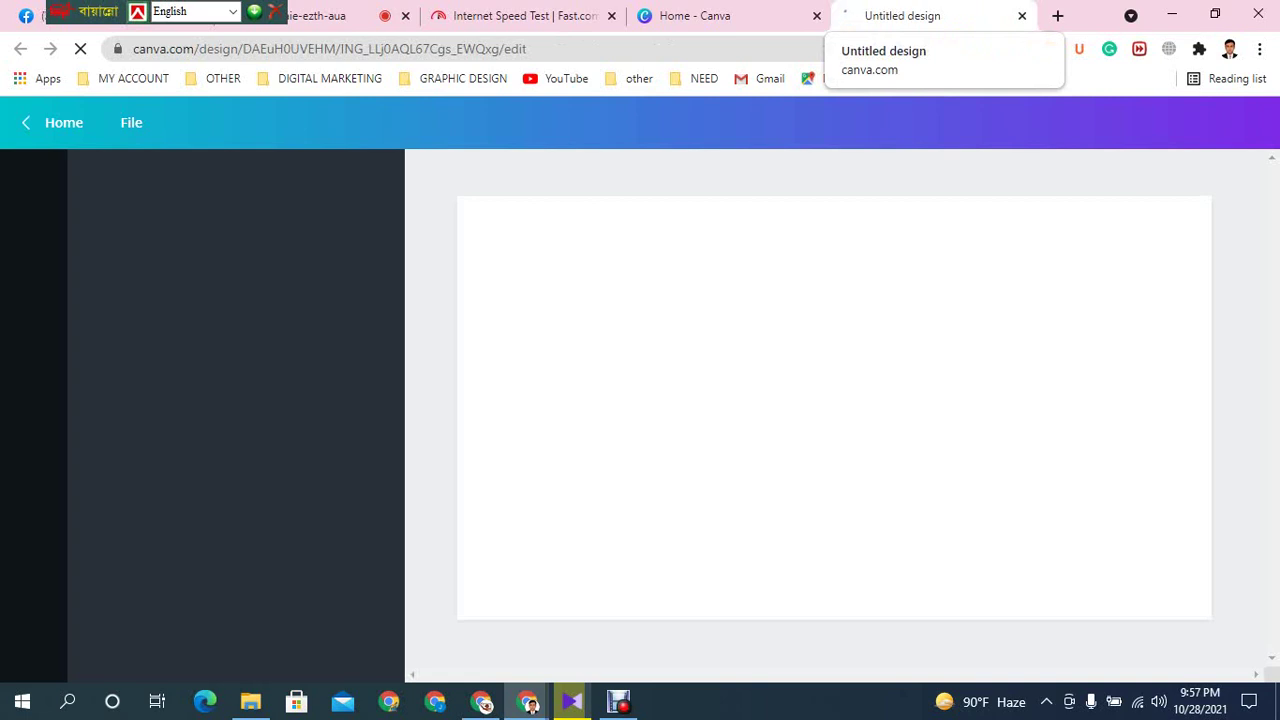
Return from the video meeting to the untitled YouTube Thumbnail design
click(619, 701)
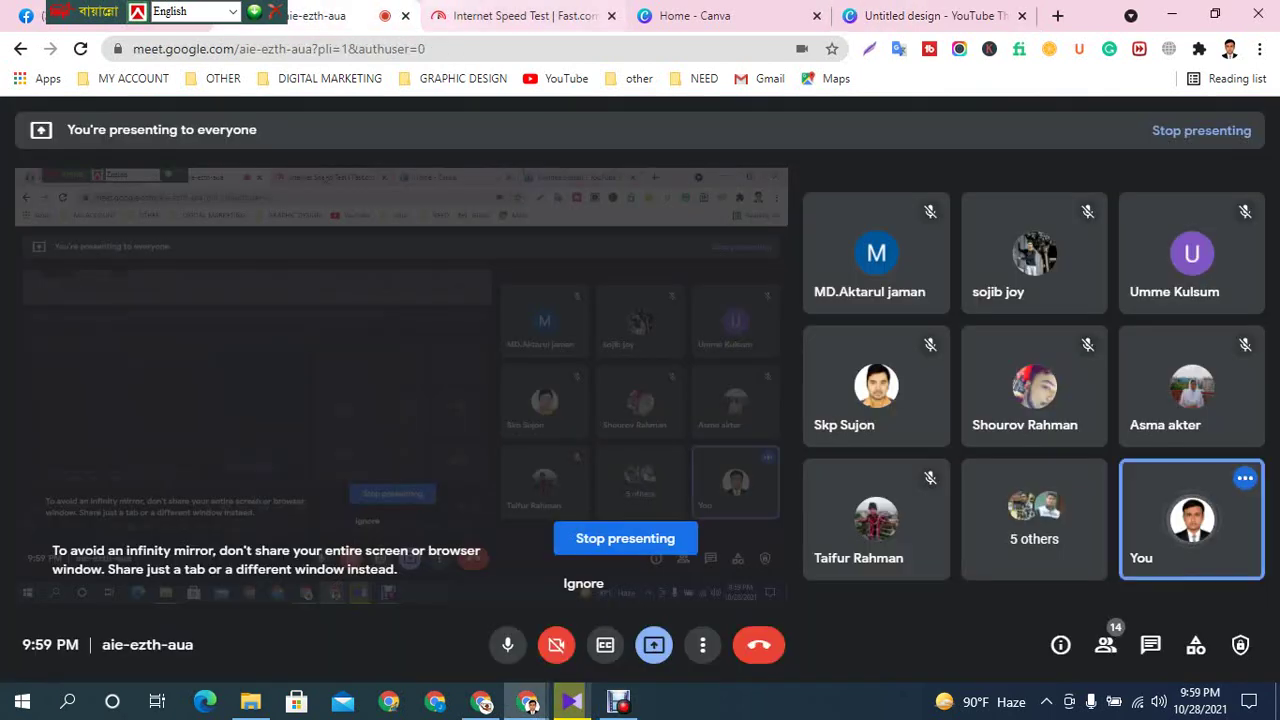
click(693, 15)
click(935, 15)
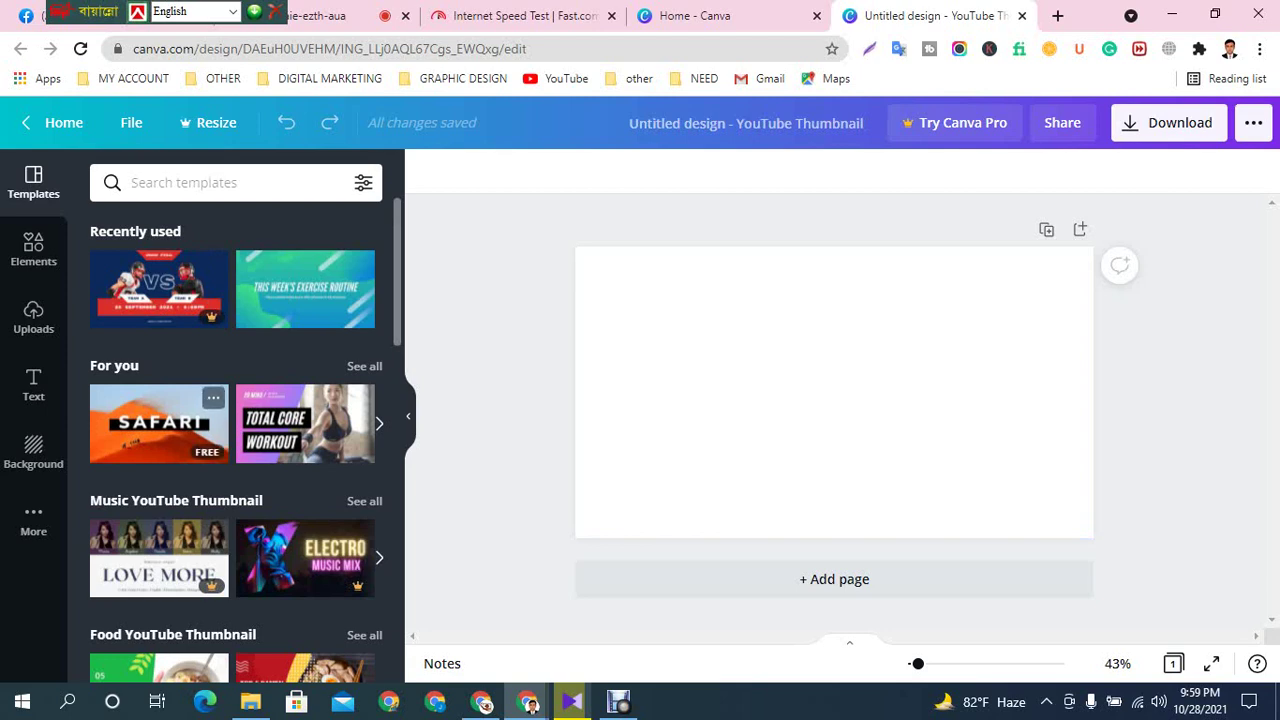
Try to apply the recently used premium "VS" sports match template
scroll(236, 420, down, 2)
scroll(236, 420, up, 2)
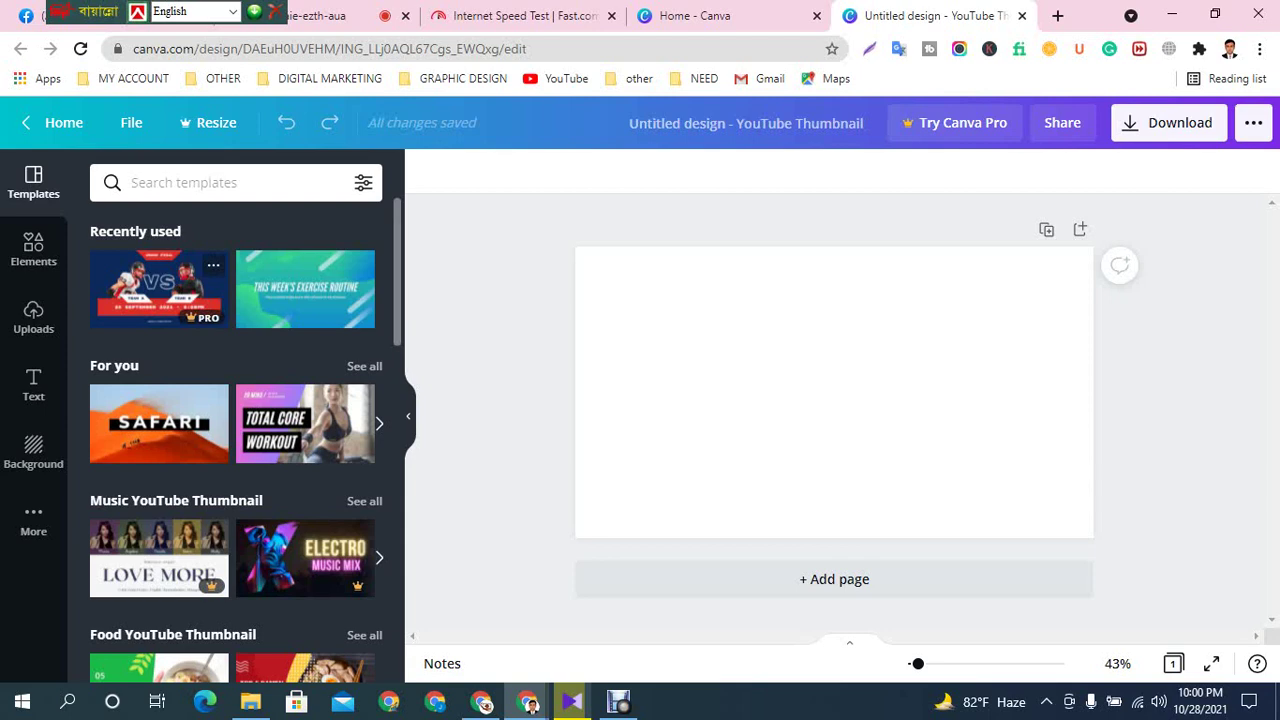
click(159, 289)
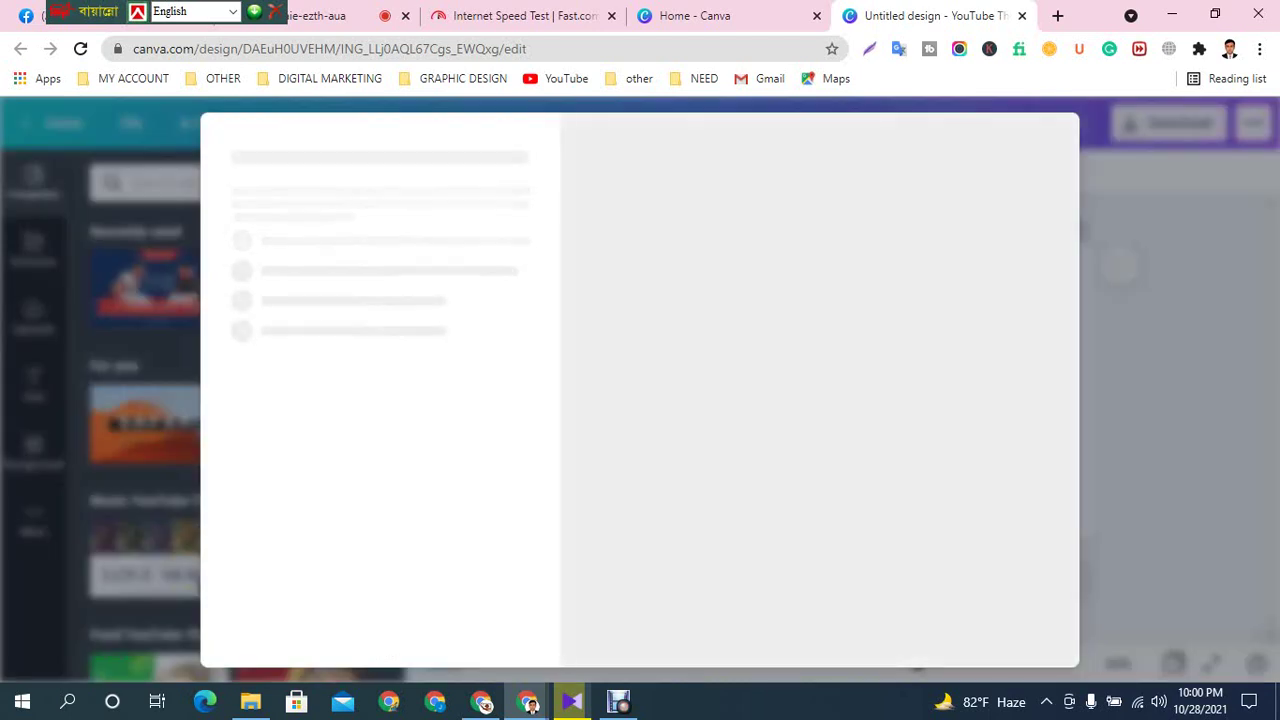
click(1055, 137)
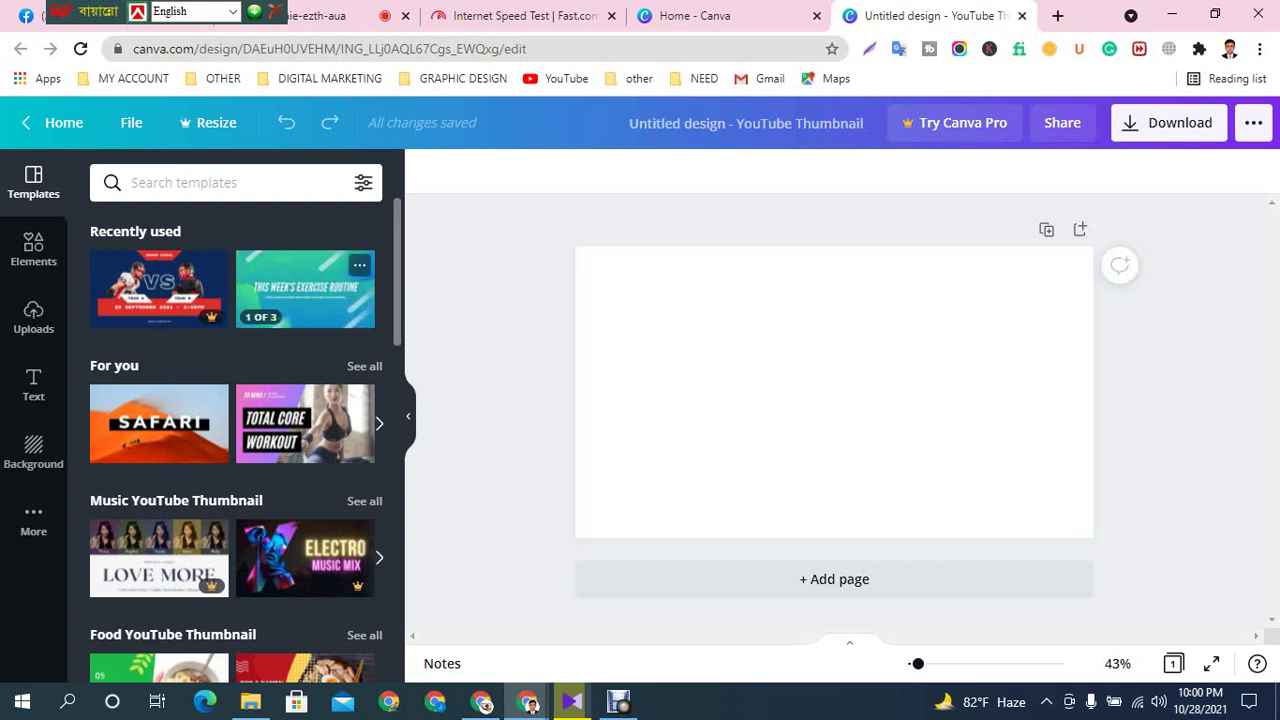
Apply the "This Week's Exercise Routine" page of the blue and green fitness thumbnail set and delete its heading and subtitle
click(305, 289)
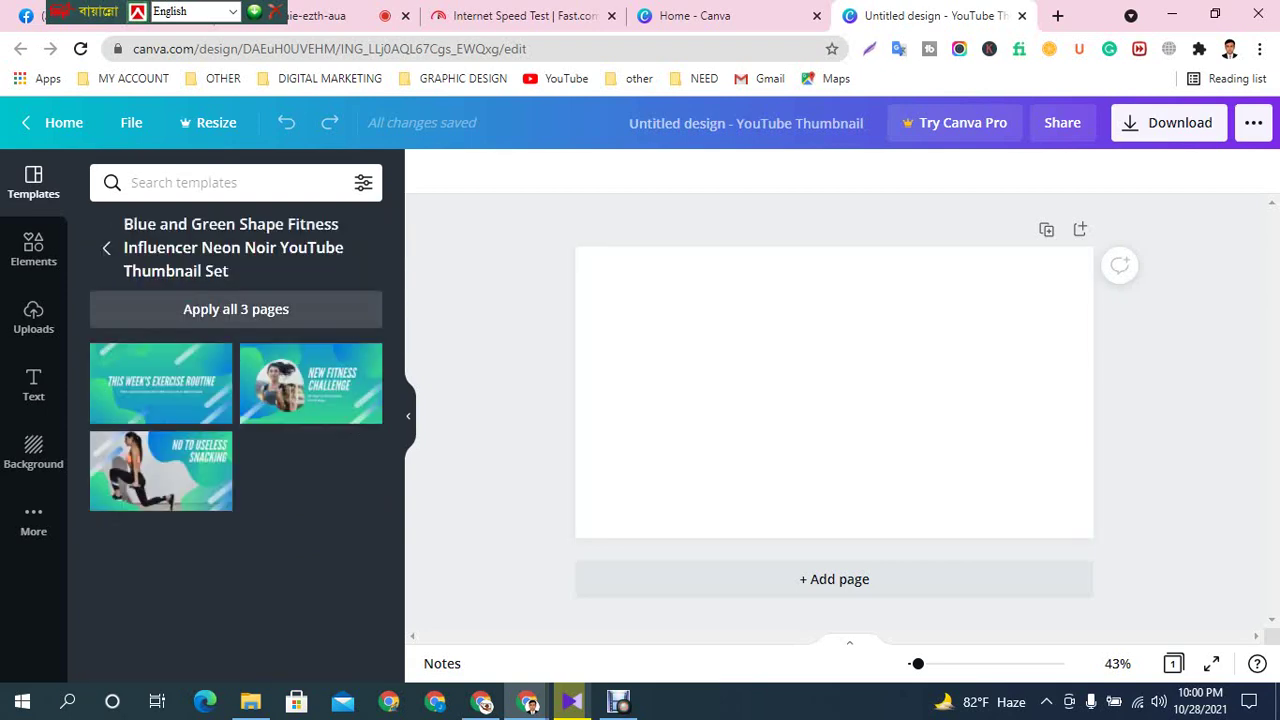
click(161, 383)
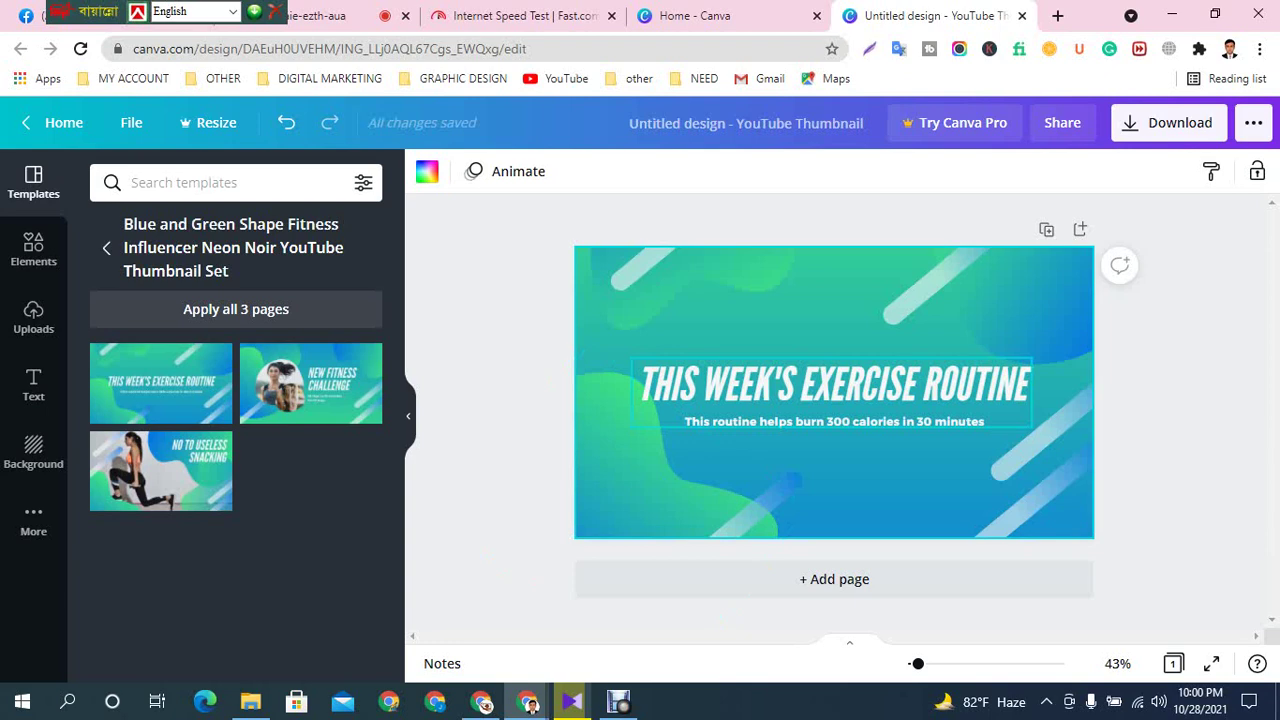
click(832, 384)
key(Delete)
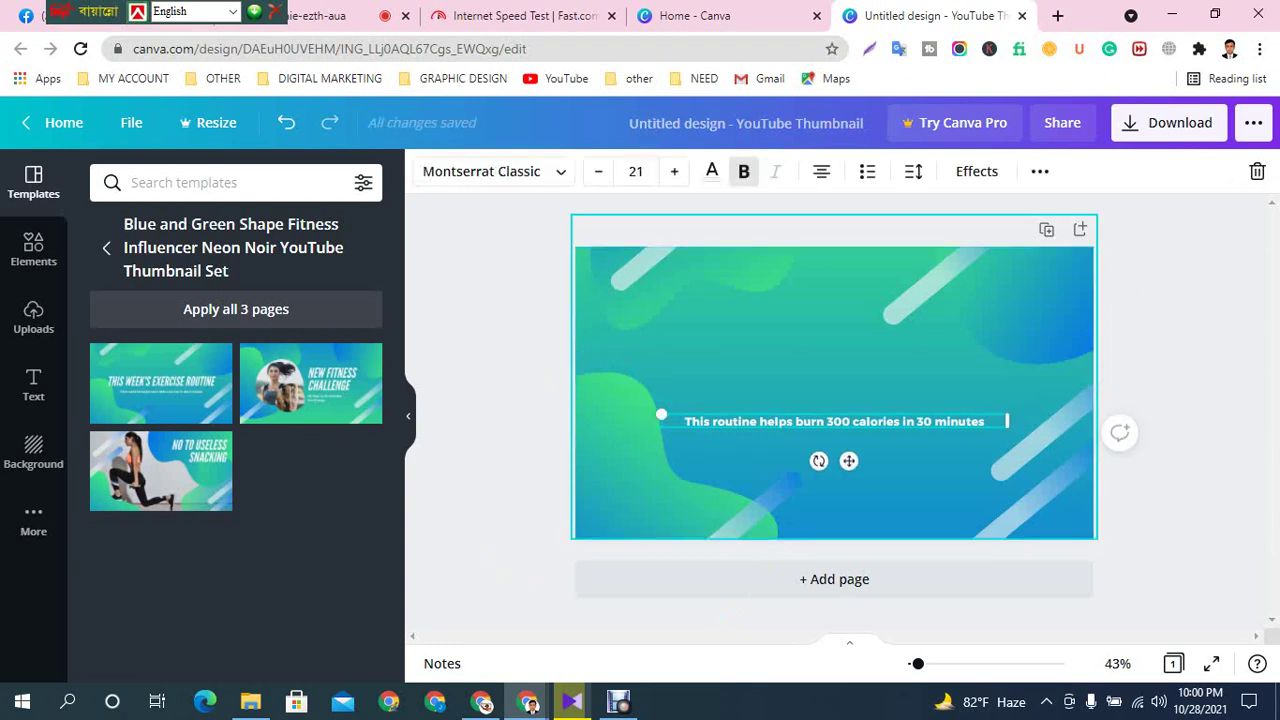
key(Delete)
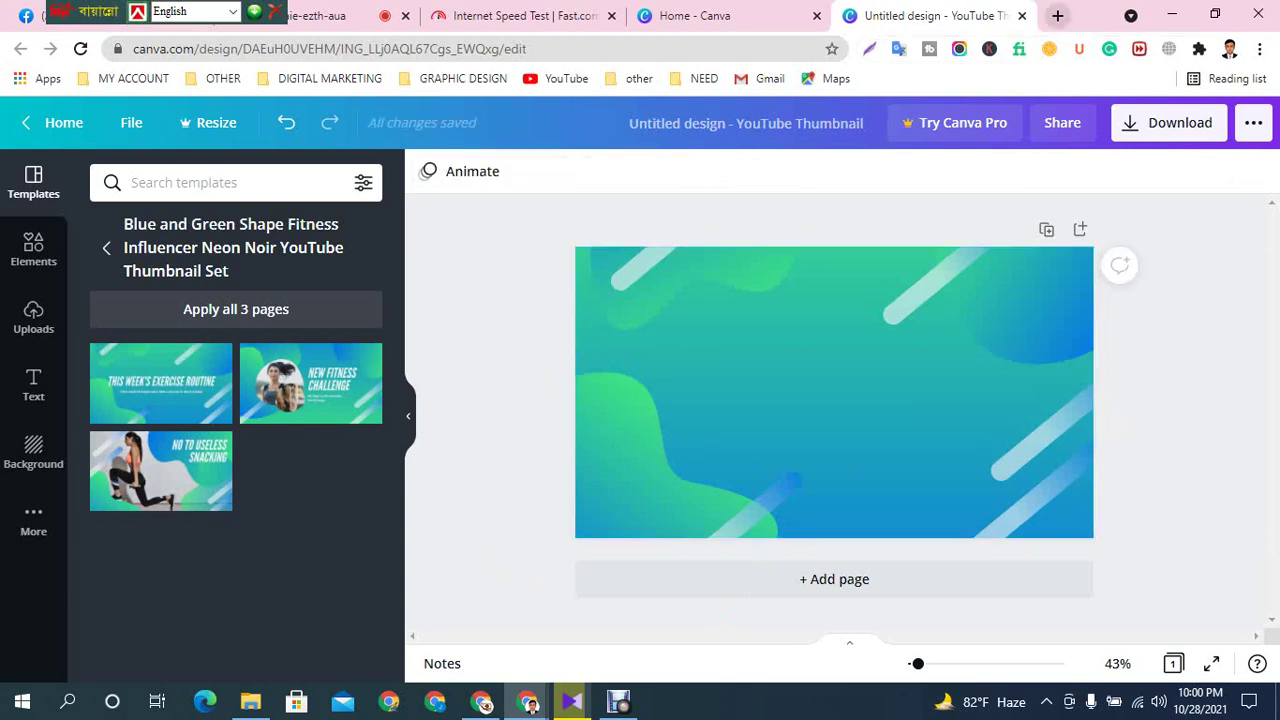
In Google Translate, dictate "ডিজিটাল মার্কেটিং কোর্স কিভাবে কেনার মাধ্যমে ডিজাইন তৈরি করবেন কিভাবে কার মাধ্যমে" with Bengali as the source language
click(1058, 15)
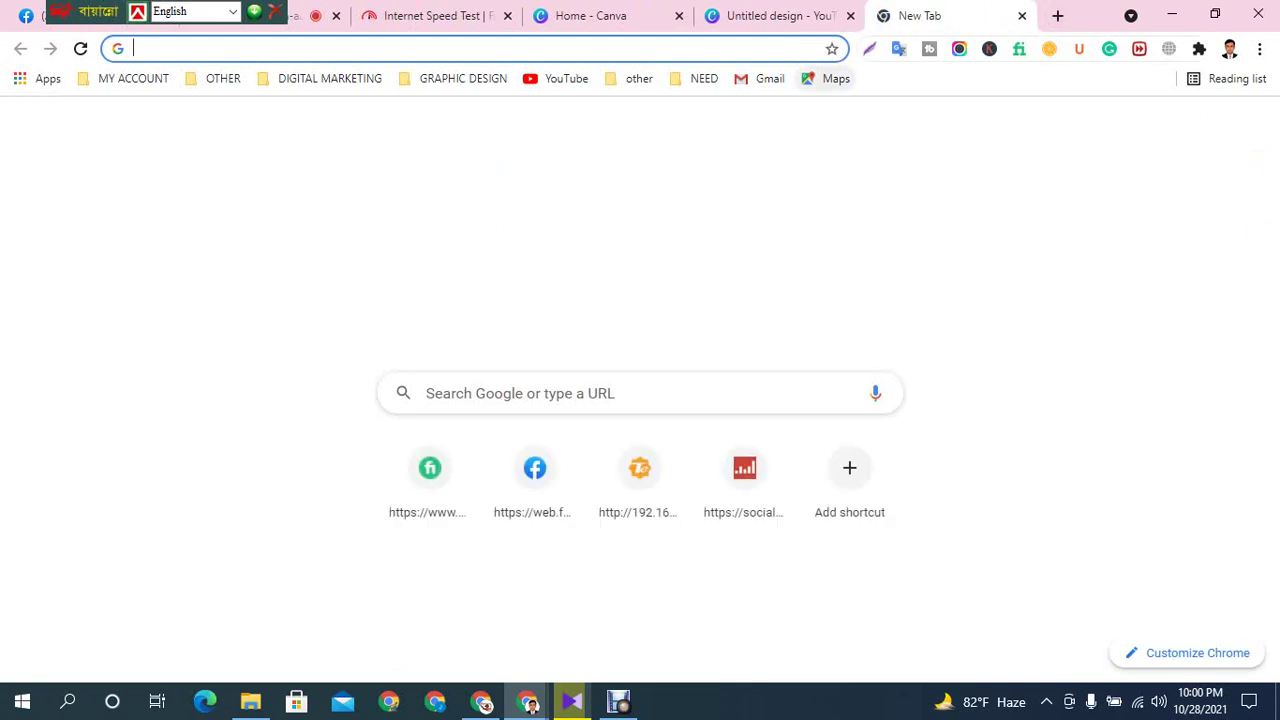
click(899, 48)
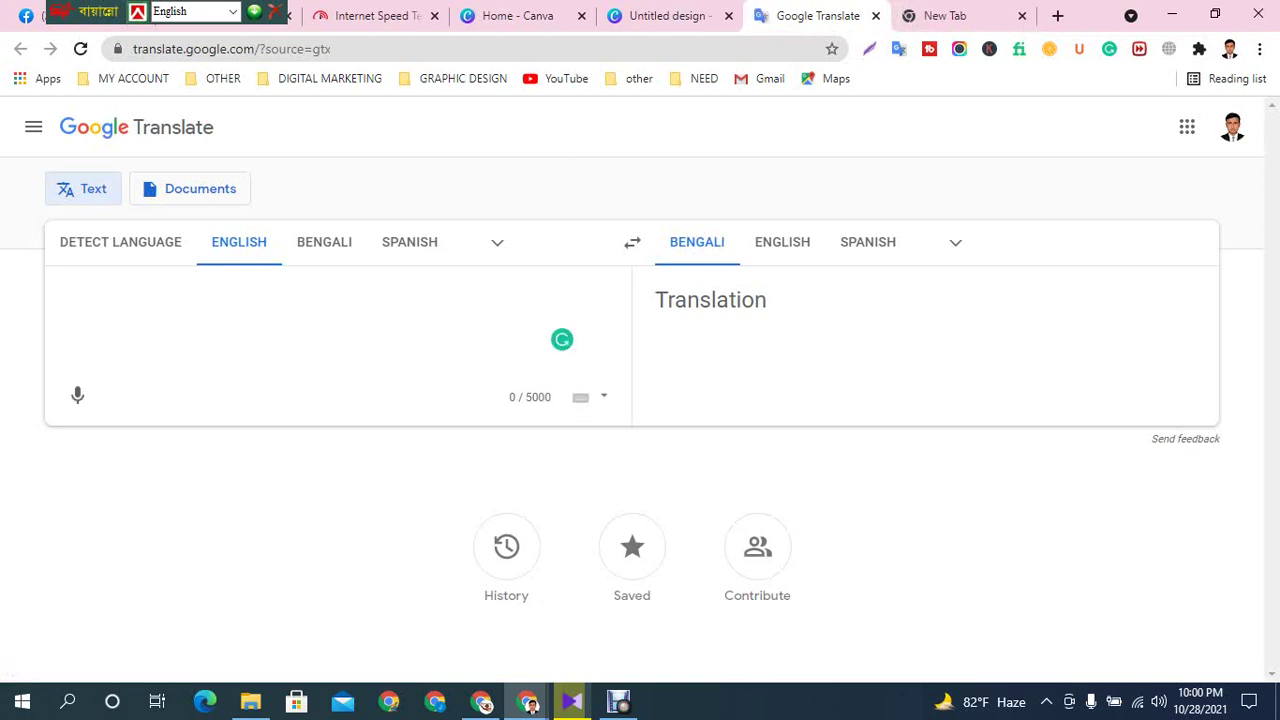
click(324, 242)
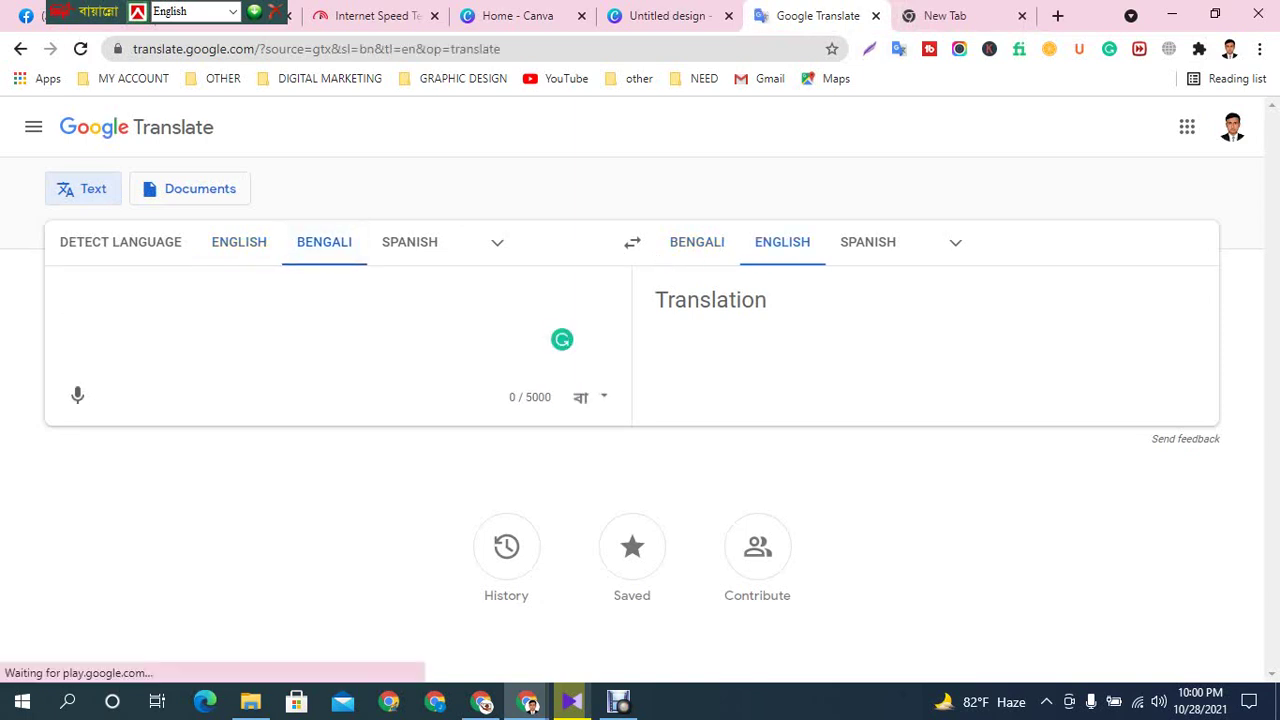
click(77, 395)
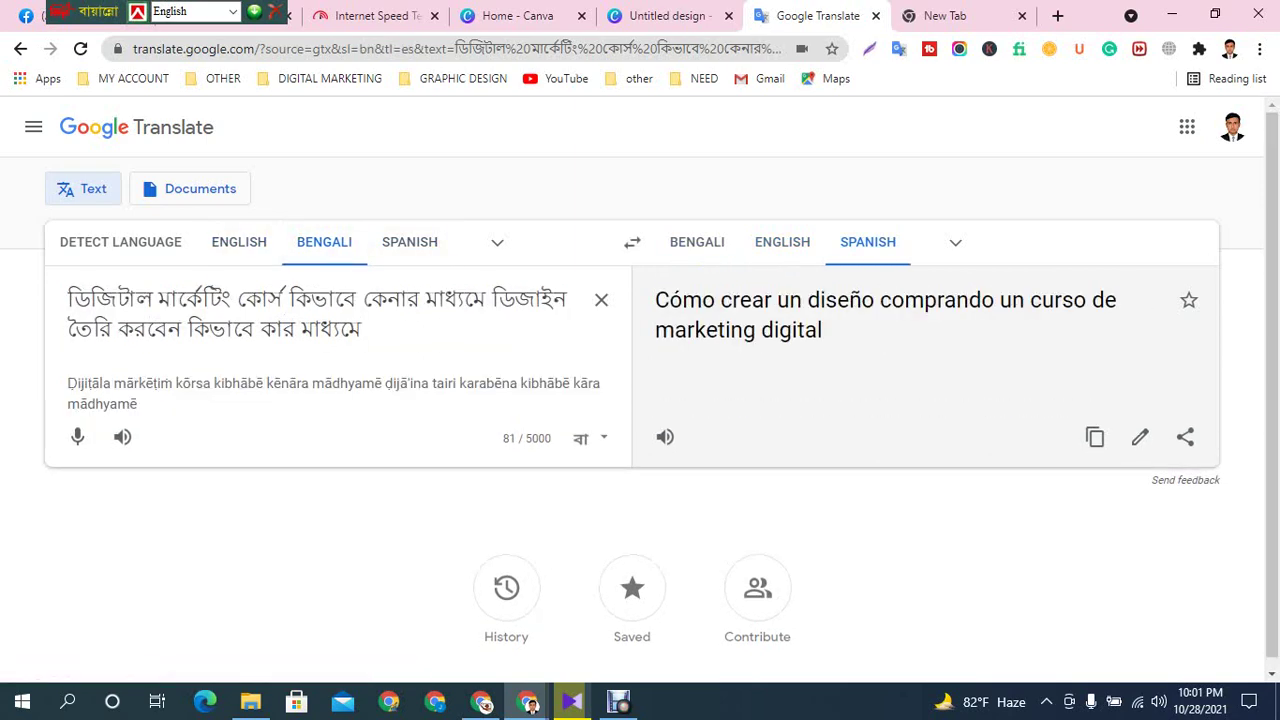
Replace "কেনার" with "Canva" in the source text and delete the trailing words "কিভাবে কার মাধ্যমে"
click(239, 242)
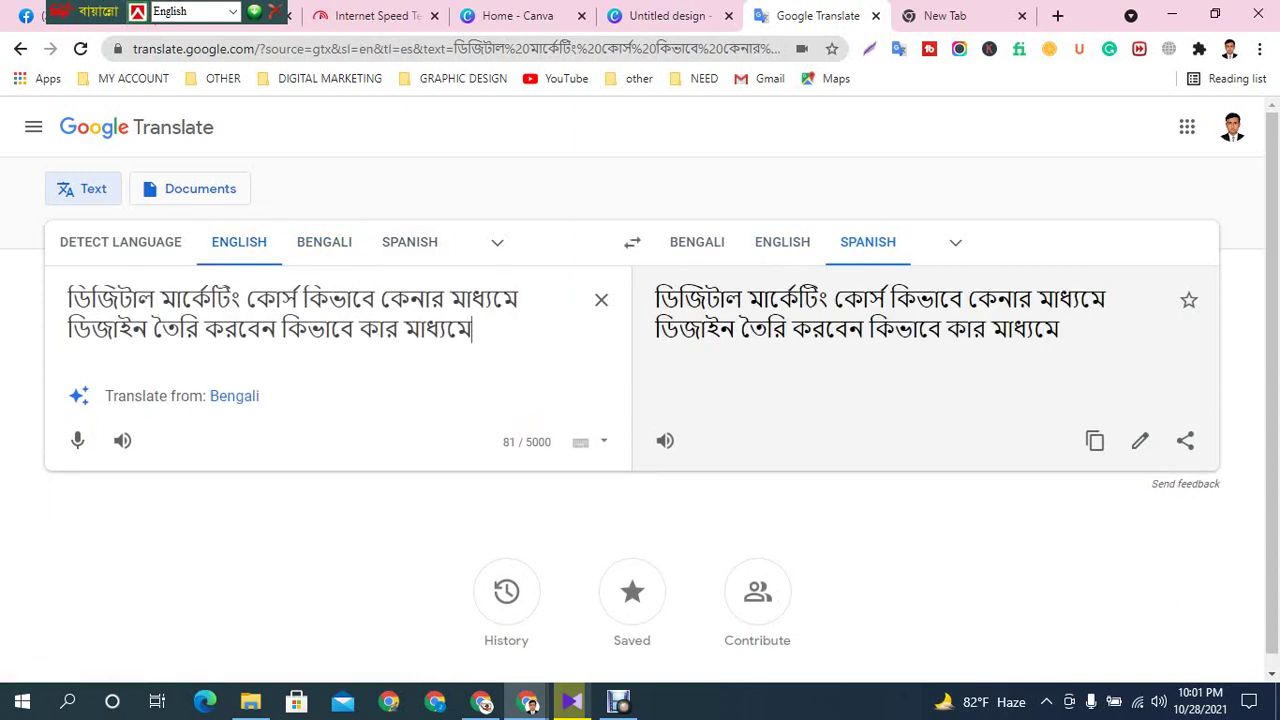
click(304, 299)
key(ctrl+Right)
key(shift+Right)
key(shift+Right)
key(shift+Right)
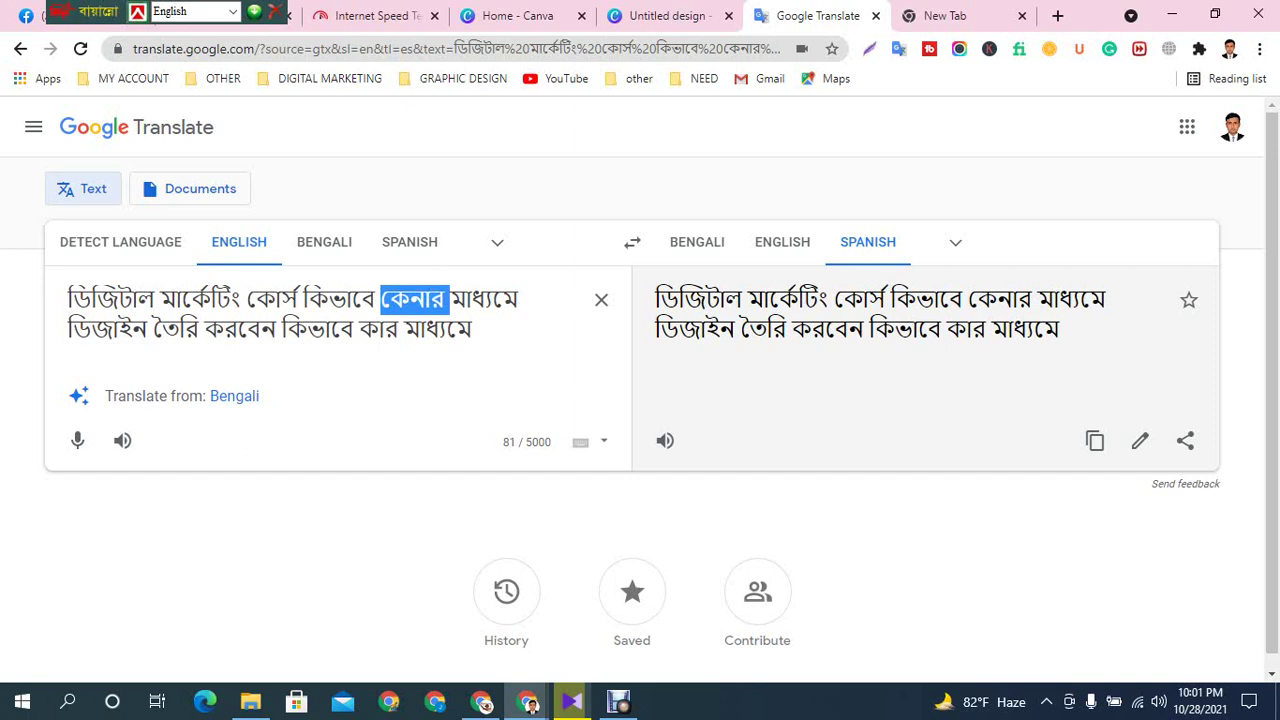
text(Canva)
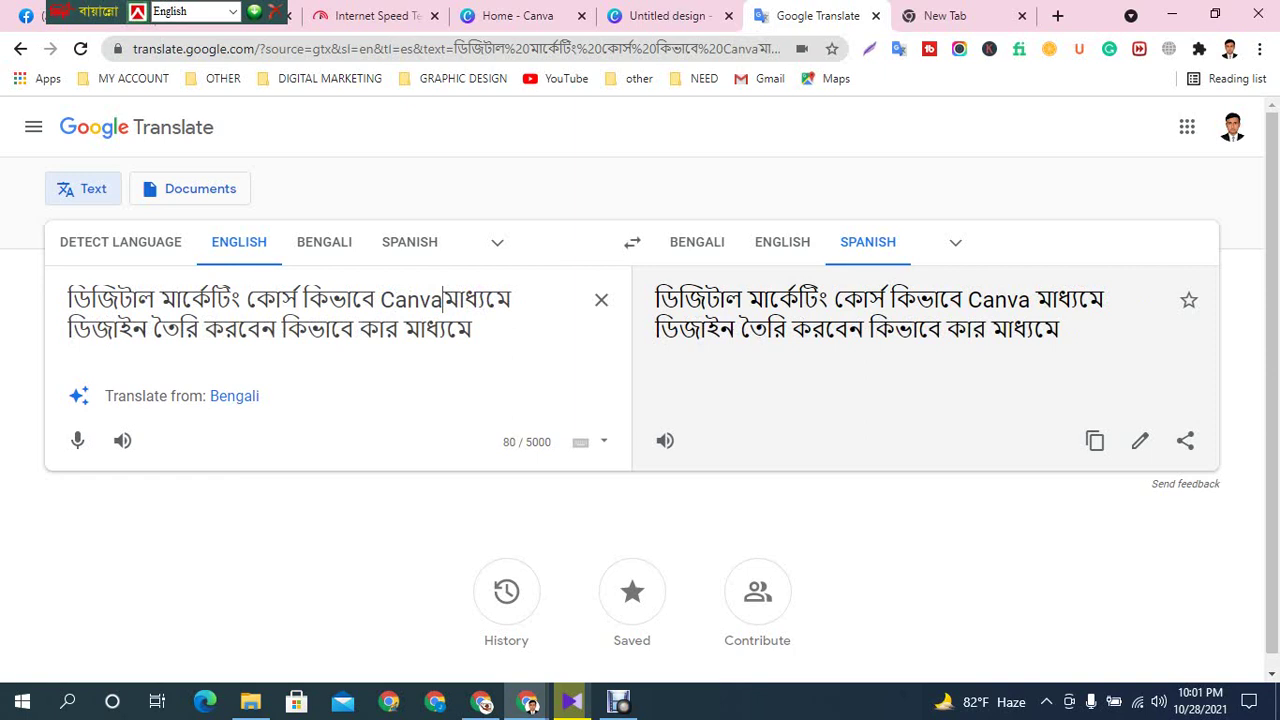
drag(282, 330, 471, 330)
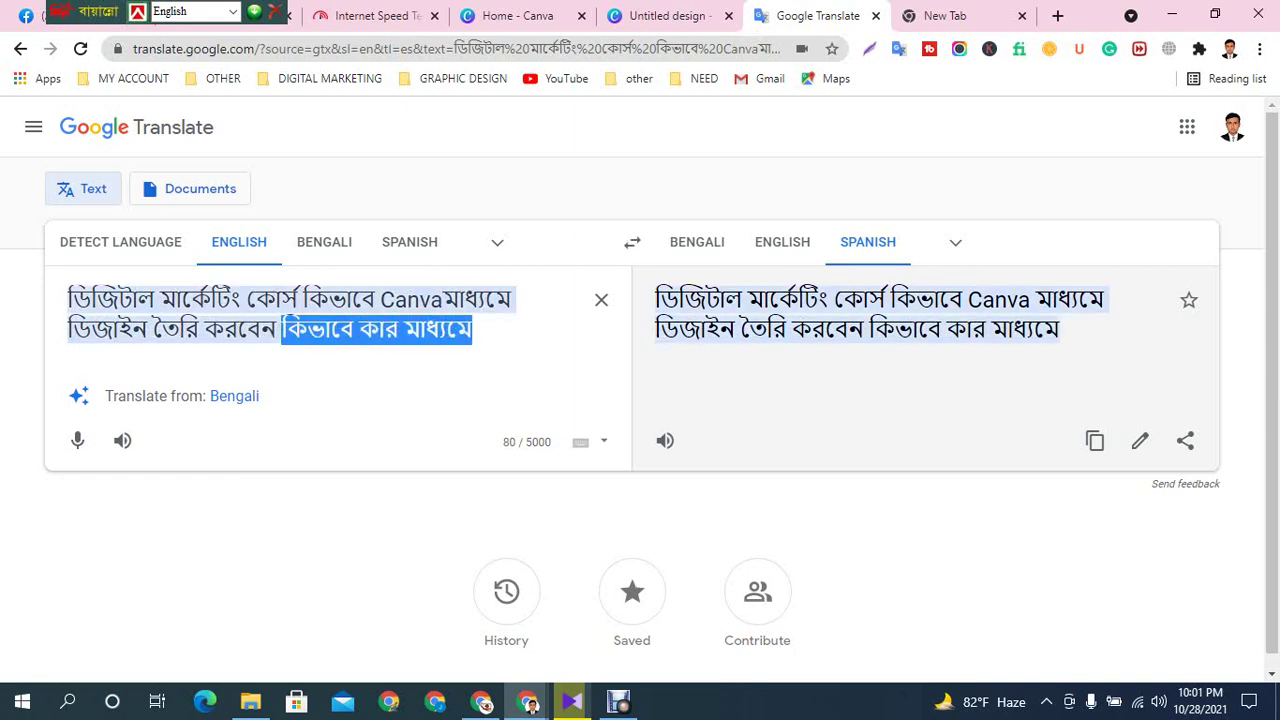
key(BackSpace)
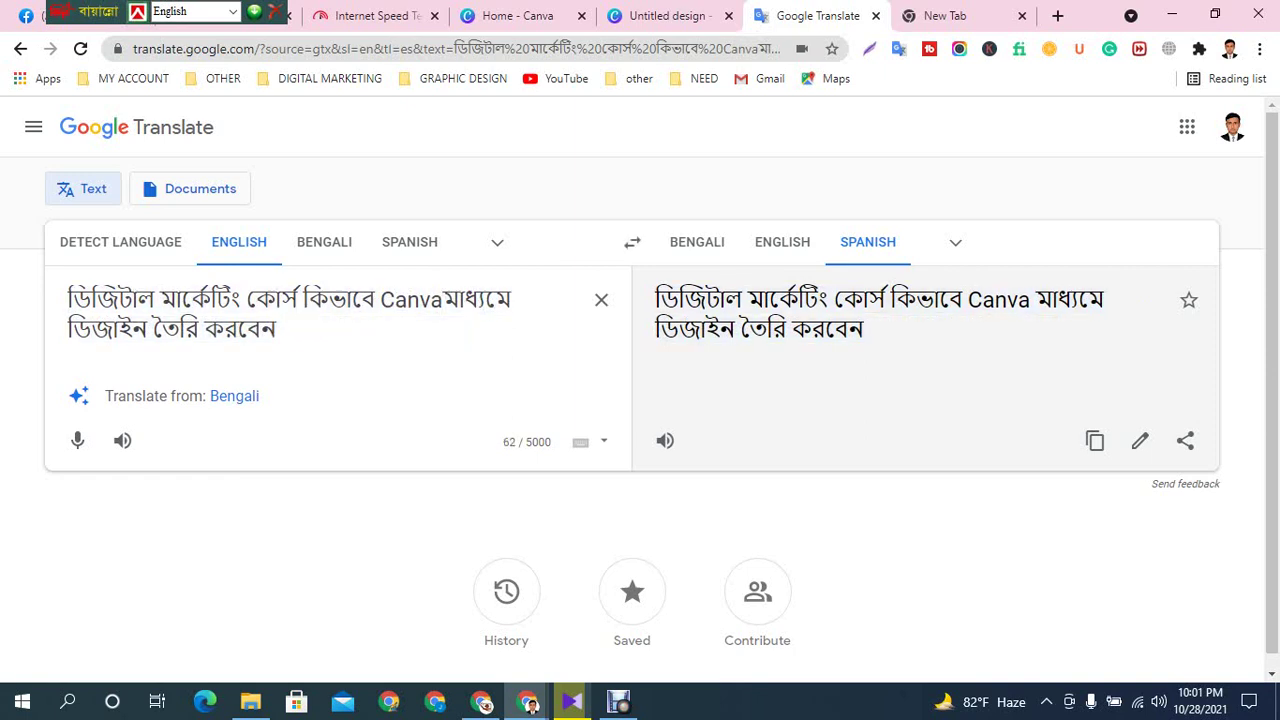
Set the source language back to Bengali and punctuate the text with "।" after "কোর্স" and at the end, adding a space after "Canva"
click(324, 242)
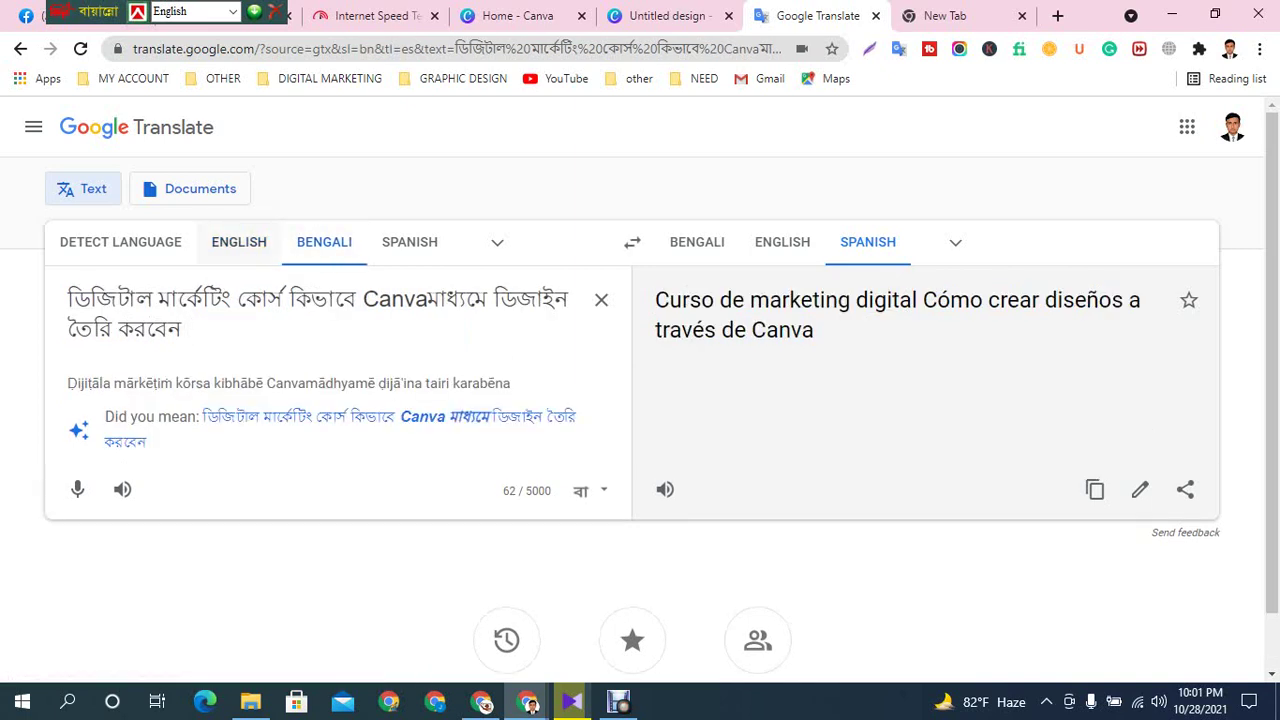
text(।)
click(290, 300)
text(।)
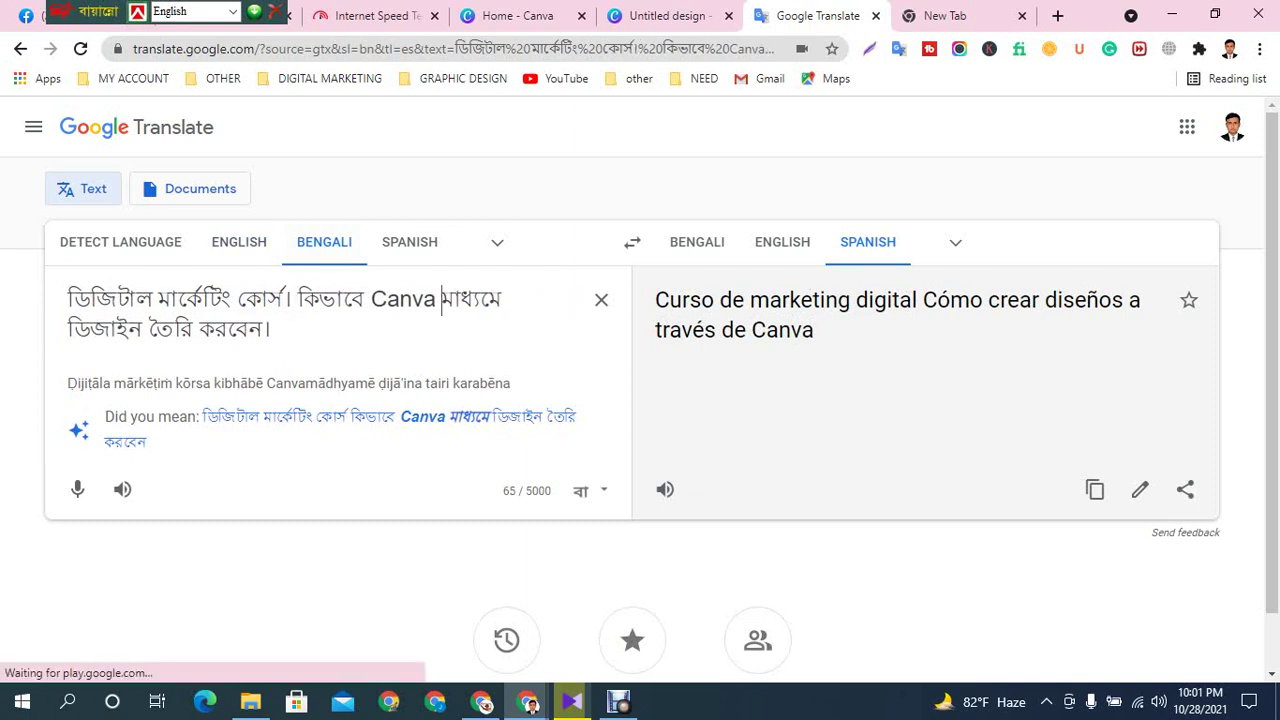
Move the complete Bengali text from Google Translate into the Canva thumbnail as a text box
key(ctrl+a)
key(ctrl+c)
key(BackSpace)
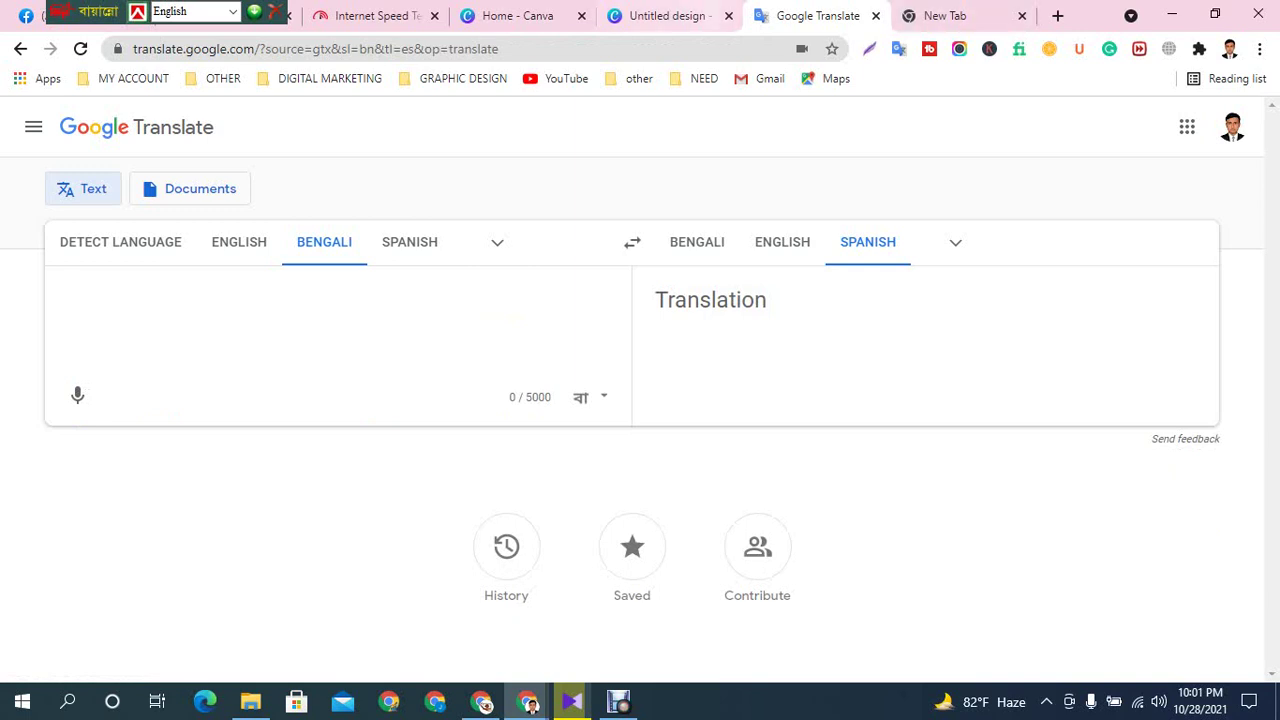
click(668, 15)
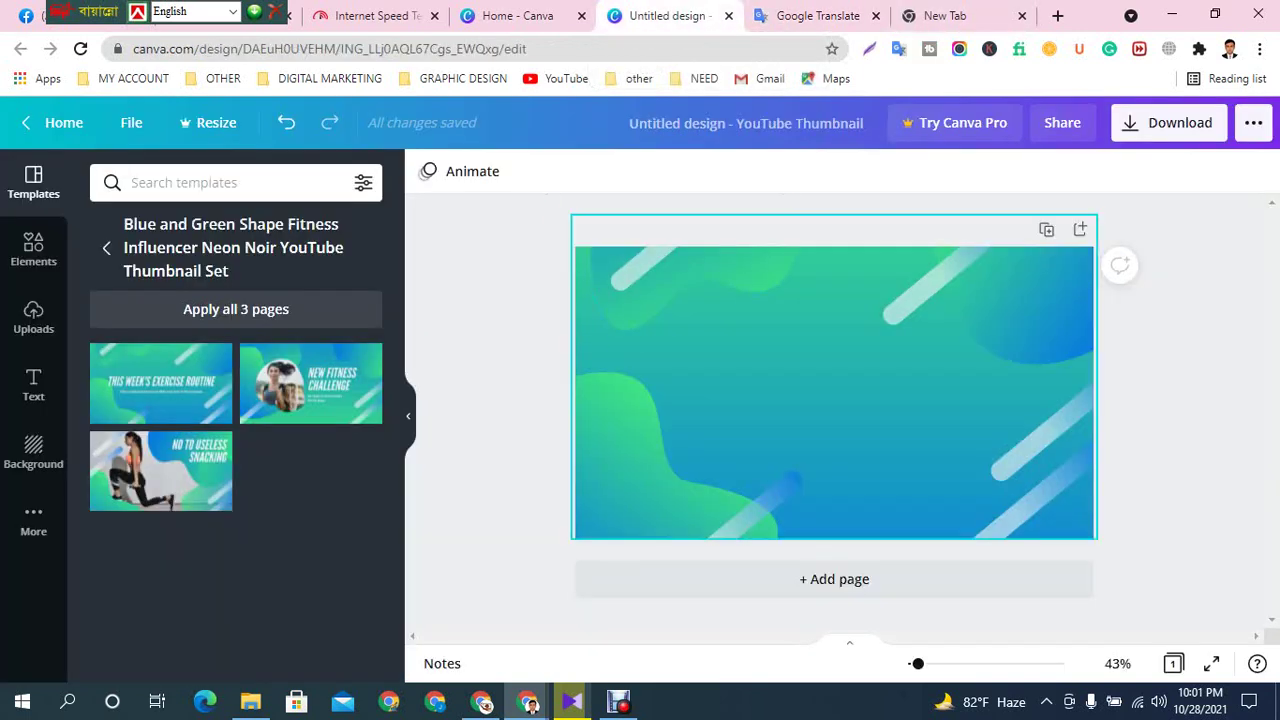
key(ctrl+v)
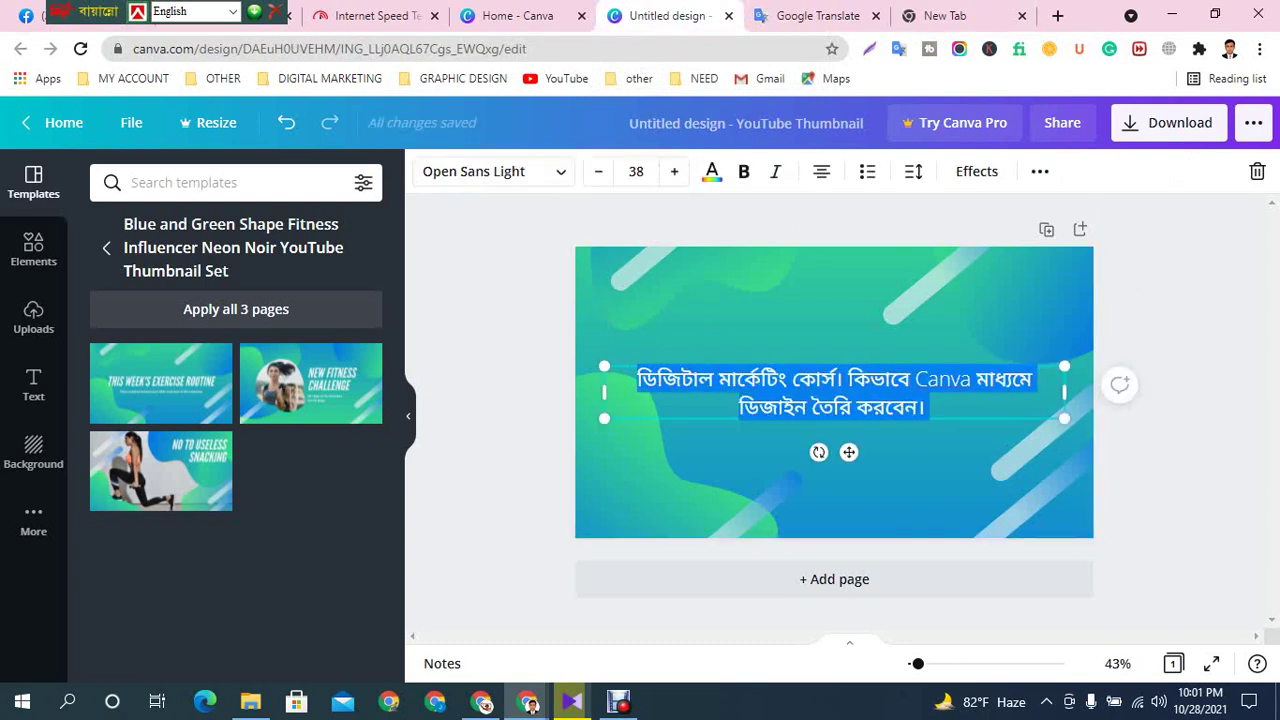
Narrow the pasted text box to about 1,054 wide and remove "ডিজিটাল মার্কেটিং কোর্স।" from its text
drag(1064, 392, 1031, 395)
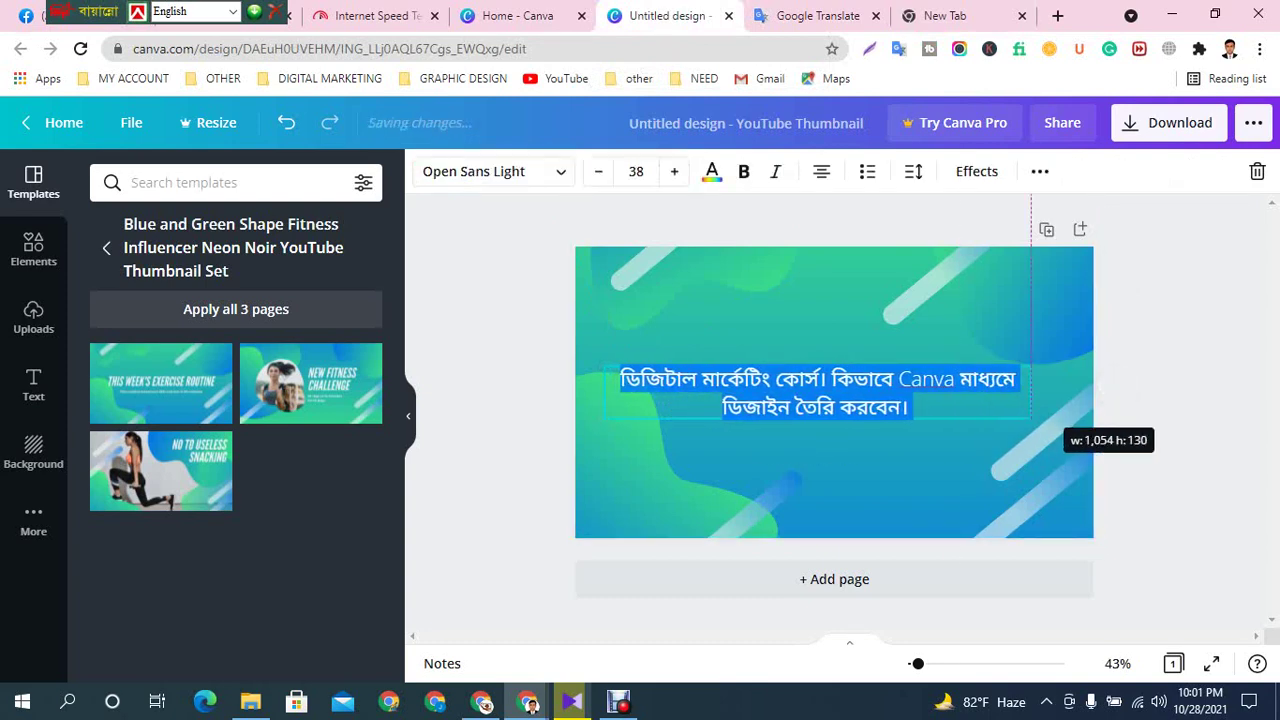
click(621, 379)
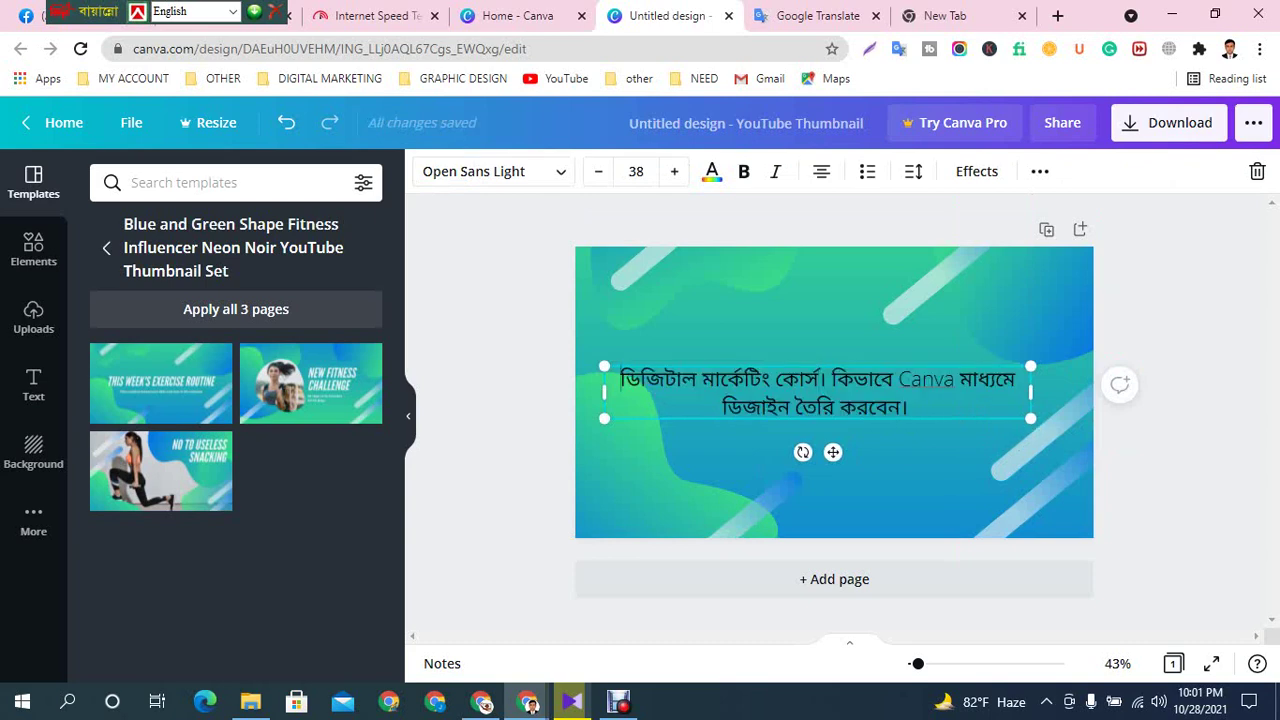
drag(621, 380, 829, 380)
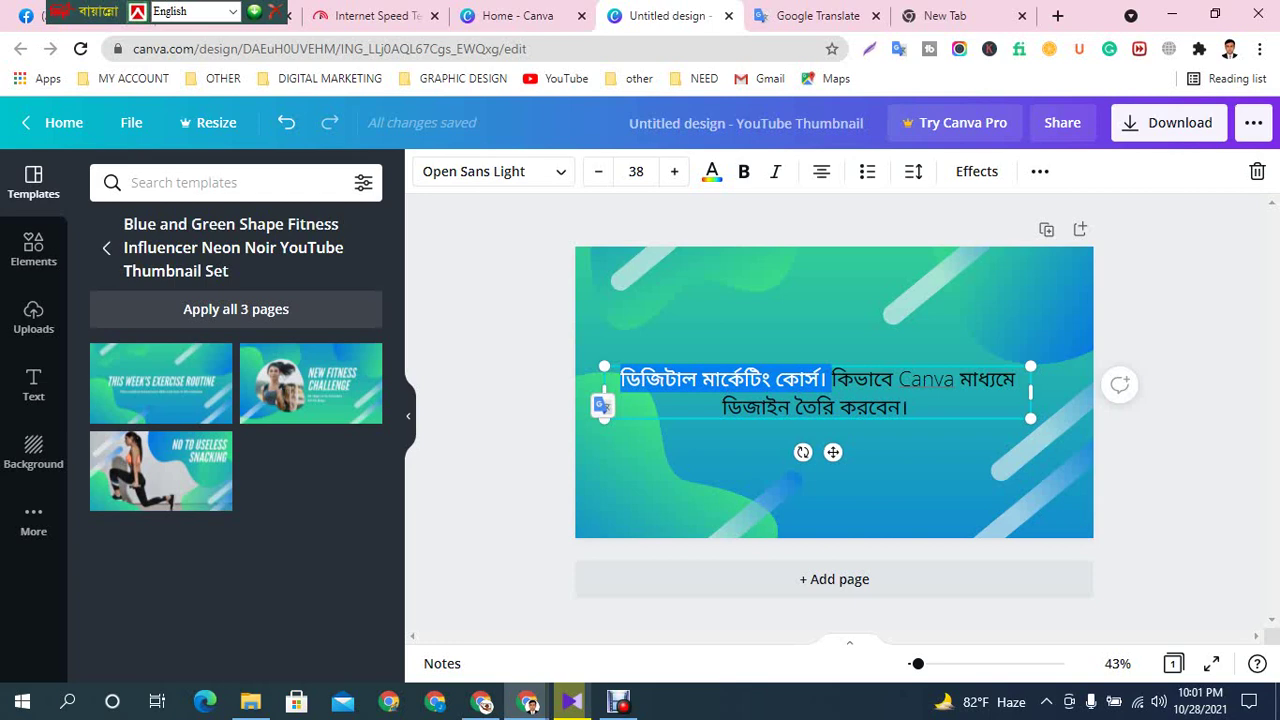
key(BackSpace)
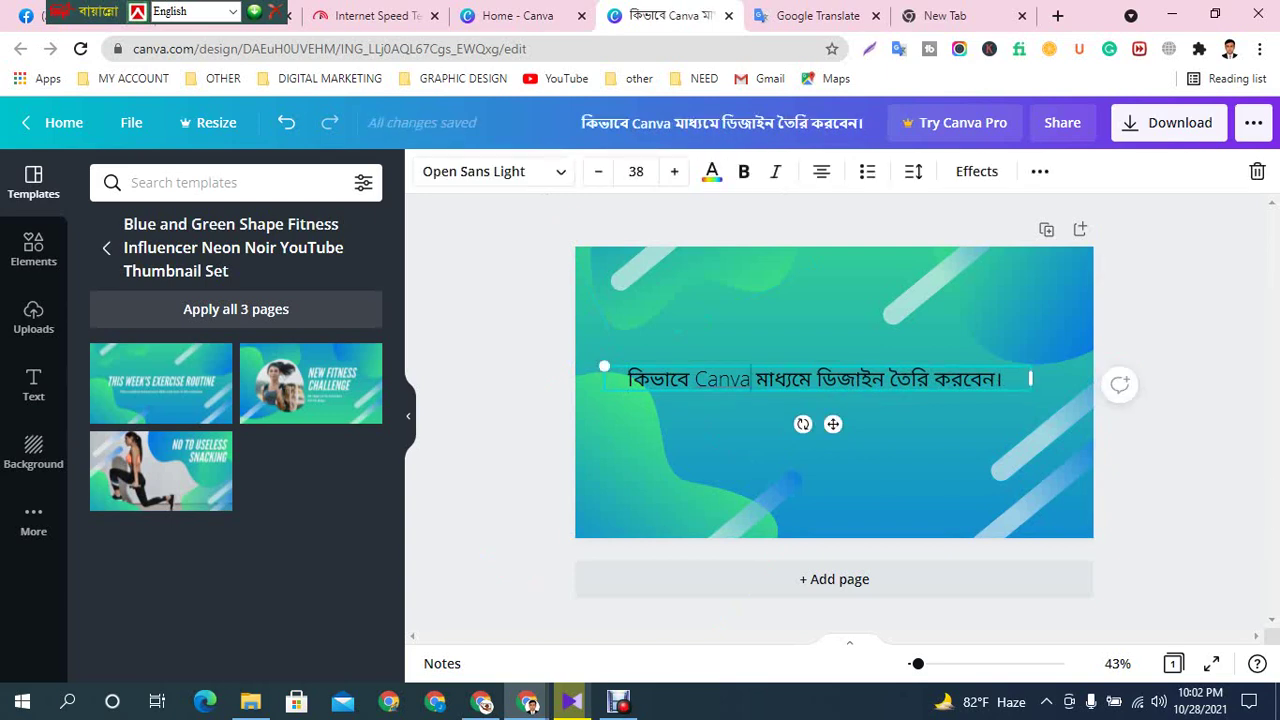
Make the Bengali title text bold and increase its font size to 61
click(520, 480)
click(750, 379)
click(743, 171)
click(674, 171)
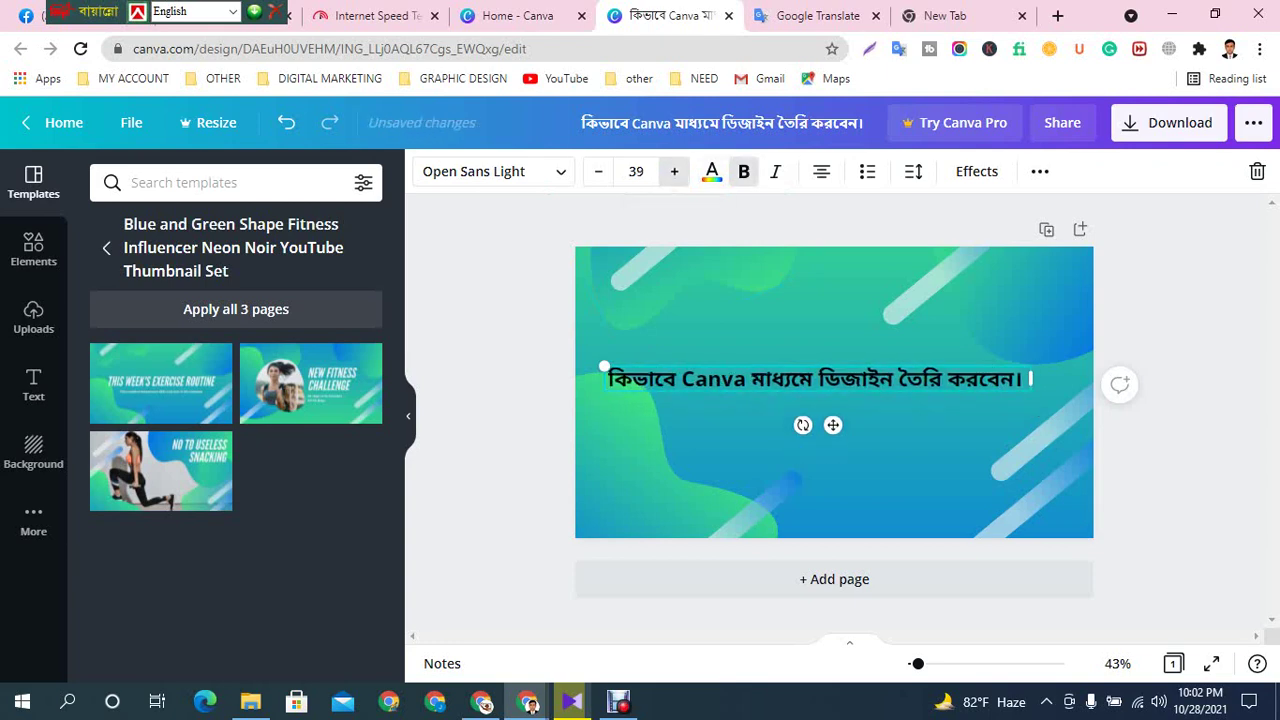
click(674, 171)
click(674, 171)
click(674, 171)
click(674, 171)
click(674, 171)
click(674, 171)
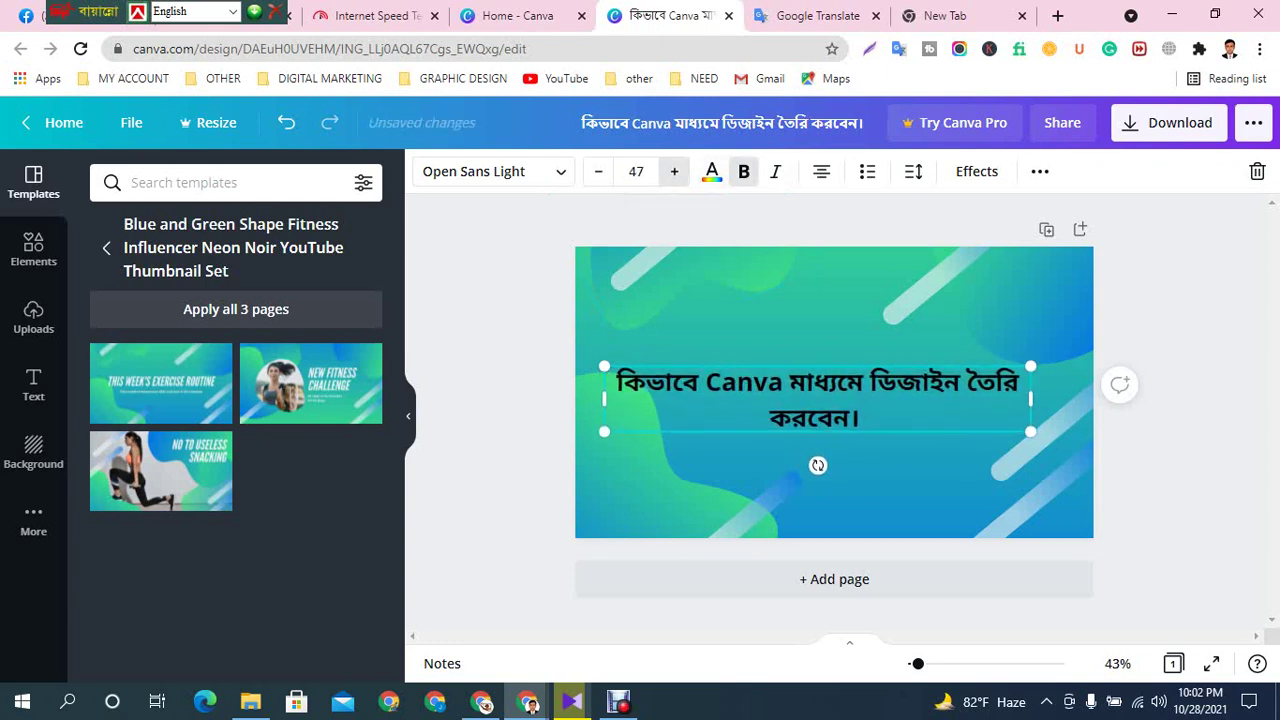
click(674, 171)
click(674, 171)
click(674, 171)
click(674, 171)
click(674, 171)
click(674, 171)
click(674, 171)
click(674, 171)
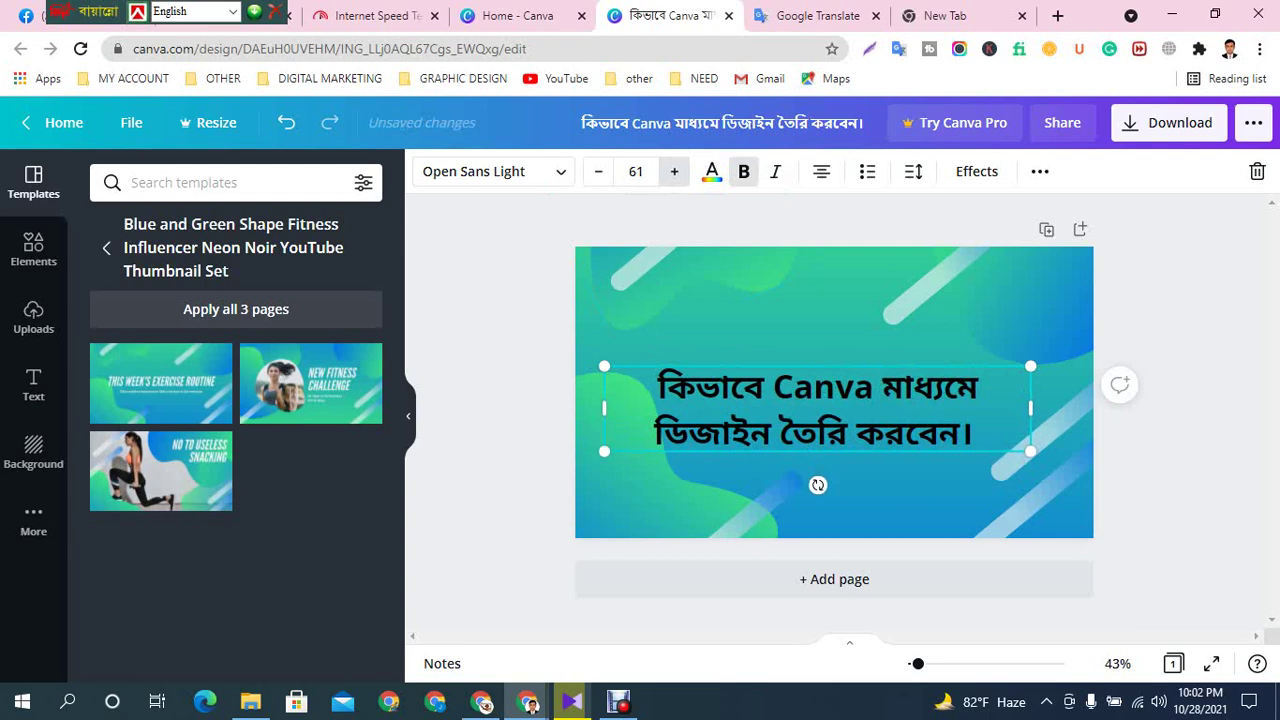
Increase the Bengali title's font size to 81 and move the title to the middle of the thumbnail
click(674, 171)
click(674, 171)
click(674, 171)
click(674, 171)
click(674, 171)
click(674, 171)
click(674, 171)
click(674, 171)
click(674, 171)
click(674, 171)
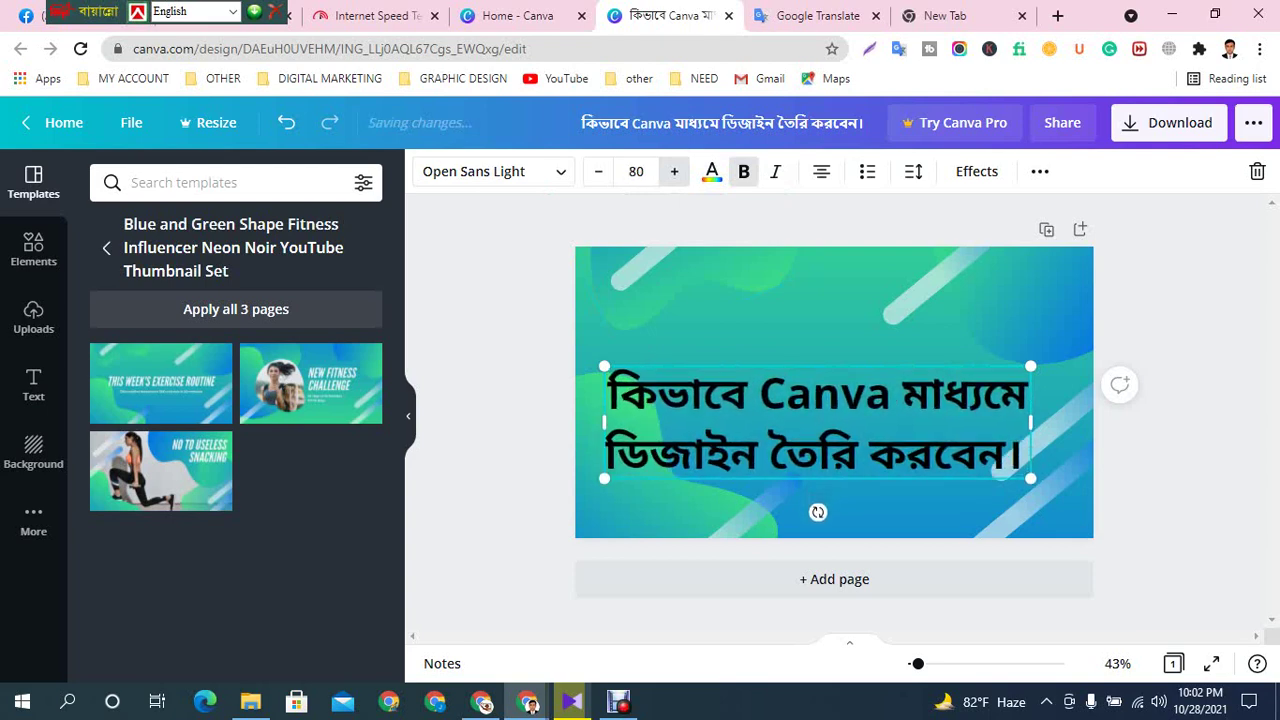
click(674, 171)
click(486, 324)
drag(816, 424, 833, 388)
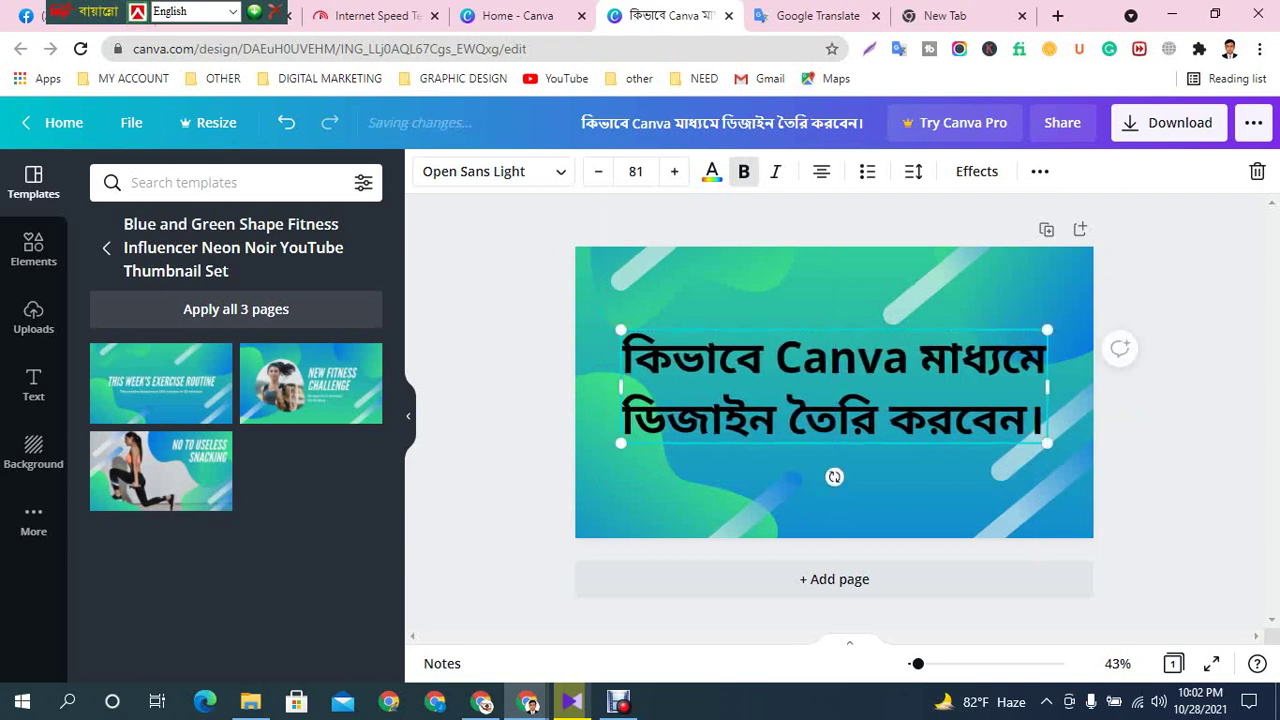
Change the Bengali title's colour to red and move it slightly higher on the thumbnail
click(712, 171)
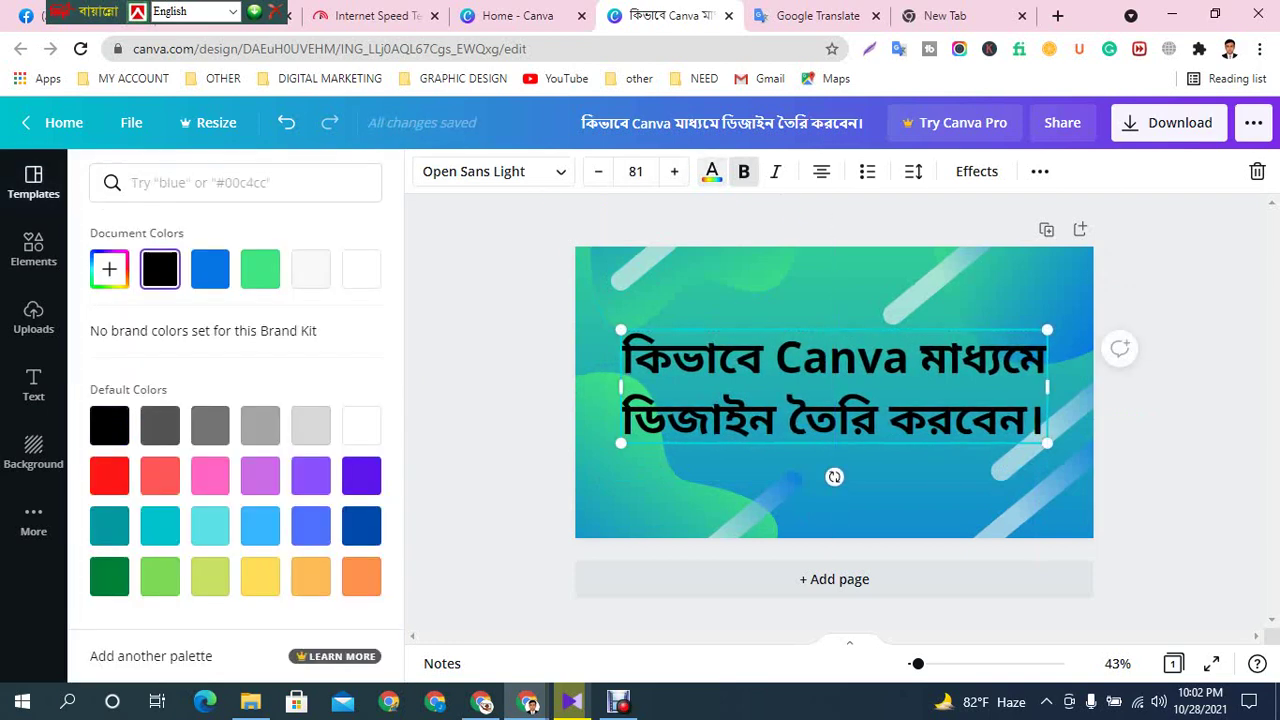
click(311, 268)
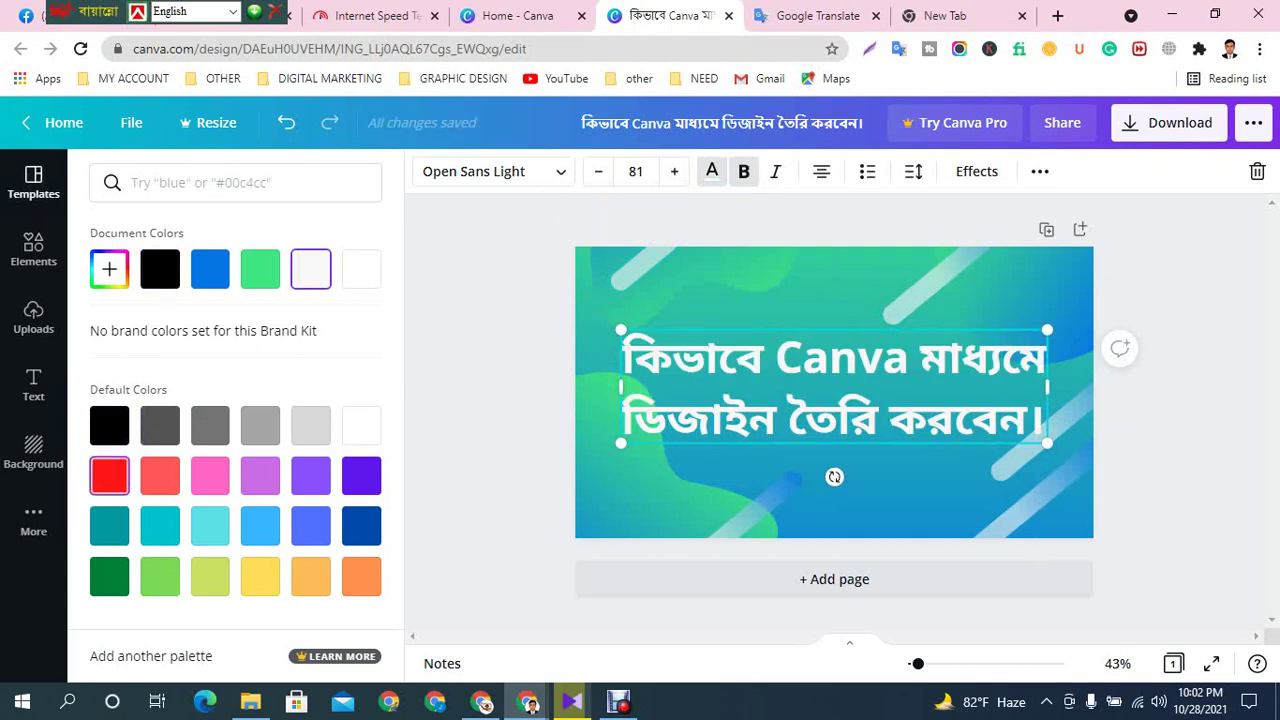
click(109, 476)
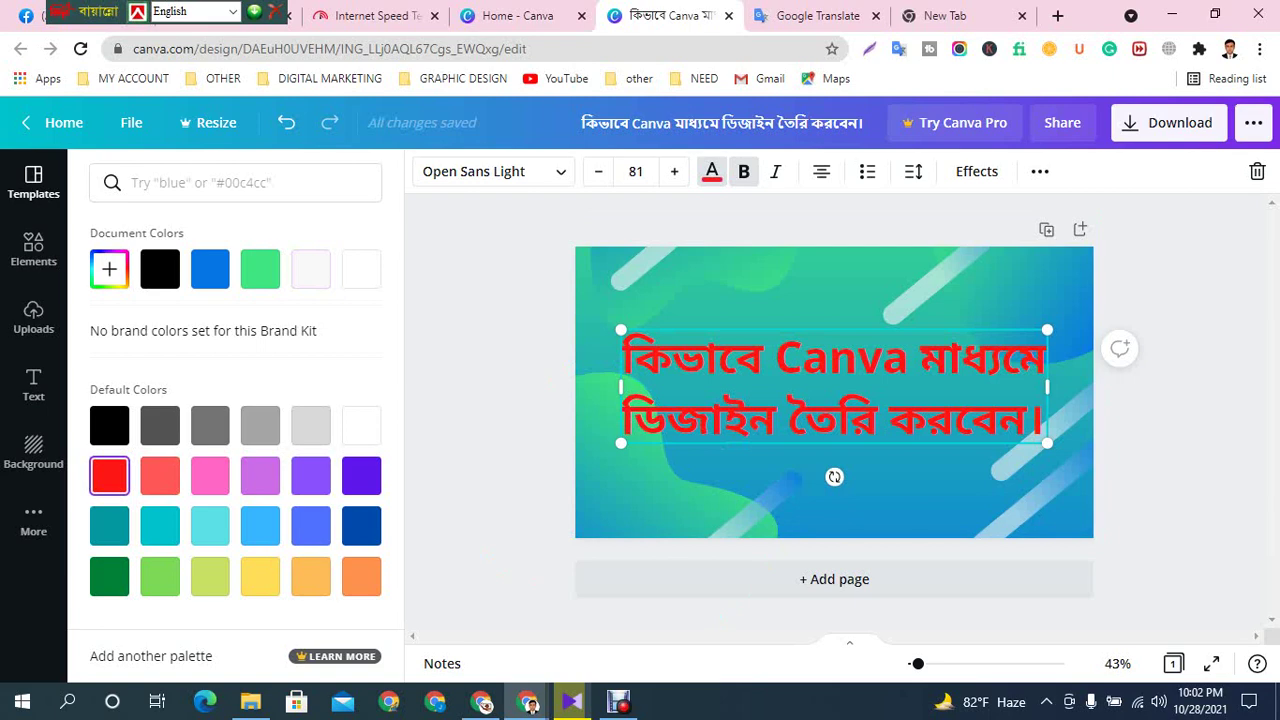
mouse_move(834, 387)
mouse_down()
mouse_move(834, 363)
mouse_move(834, 377)
mouse_up()
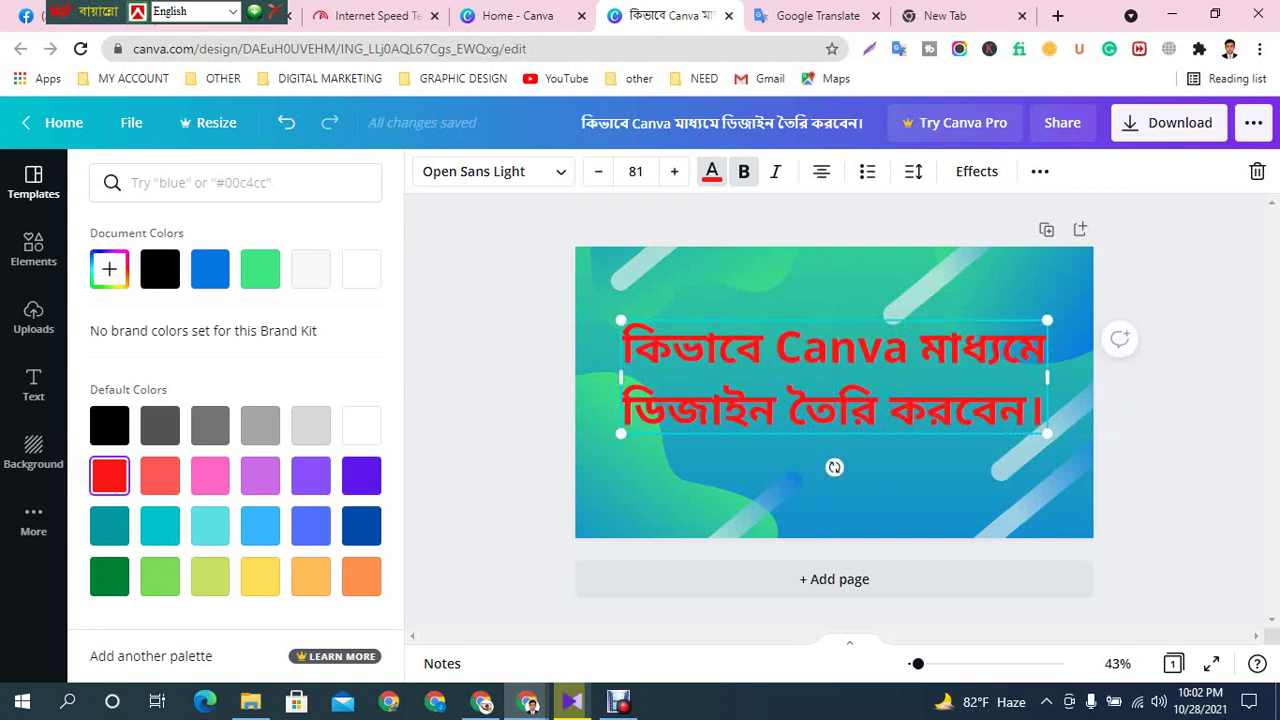
click(520, 431)
key(Escape)
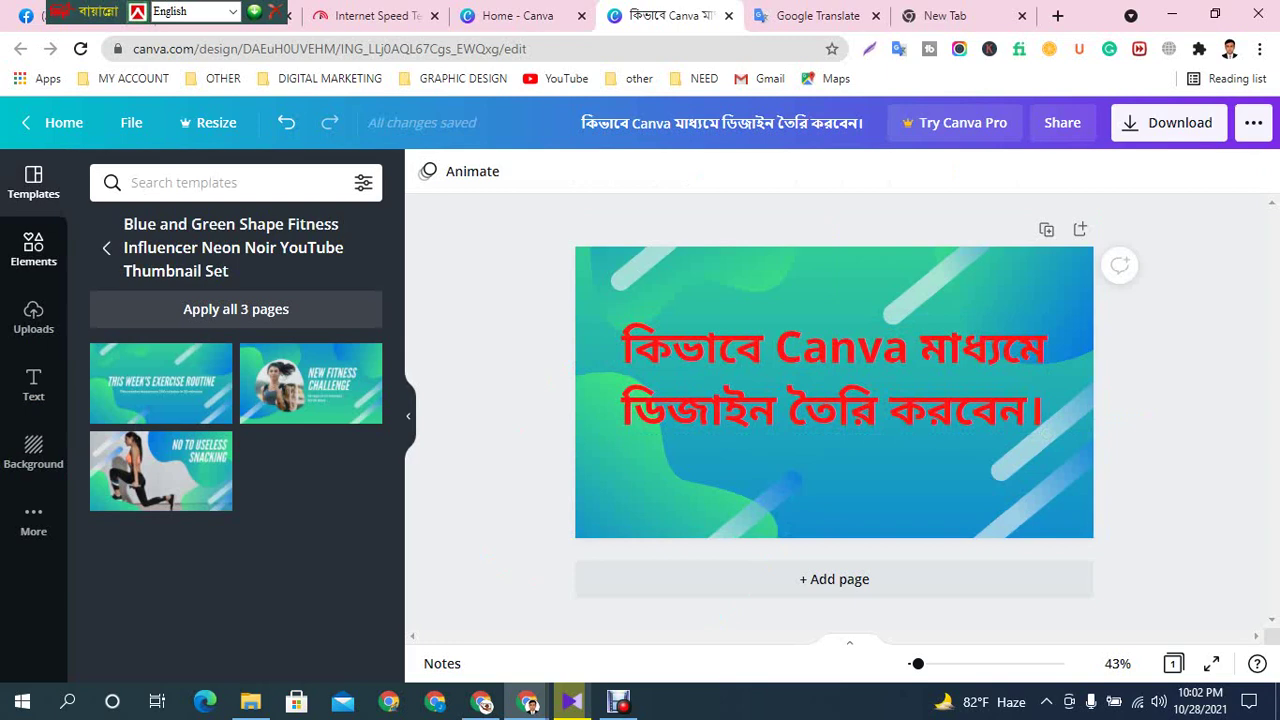
Add a recently used square shape and shorten it into a flat bar just below the title
click(33, 248)
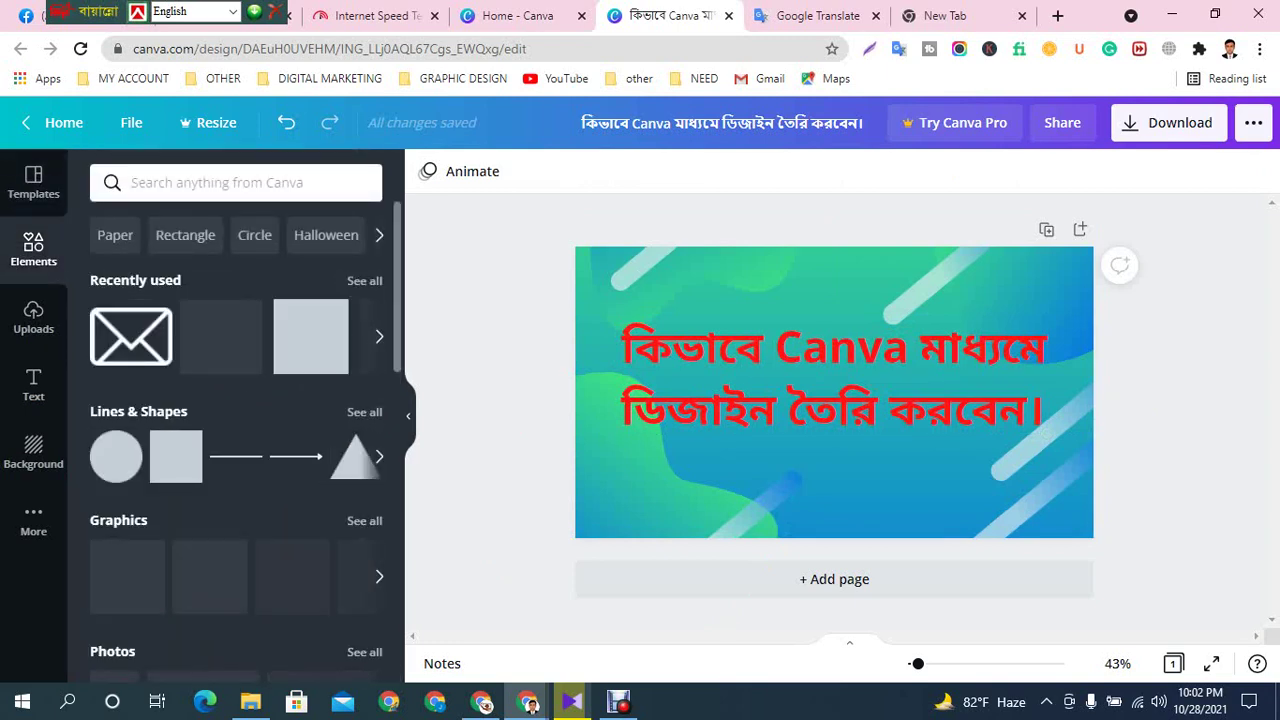
click(311, 336)
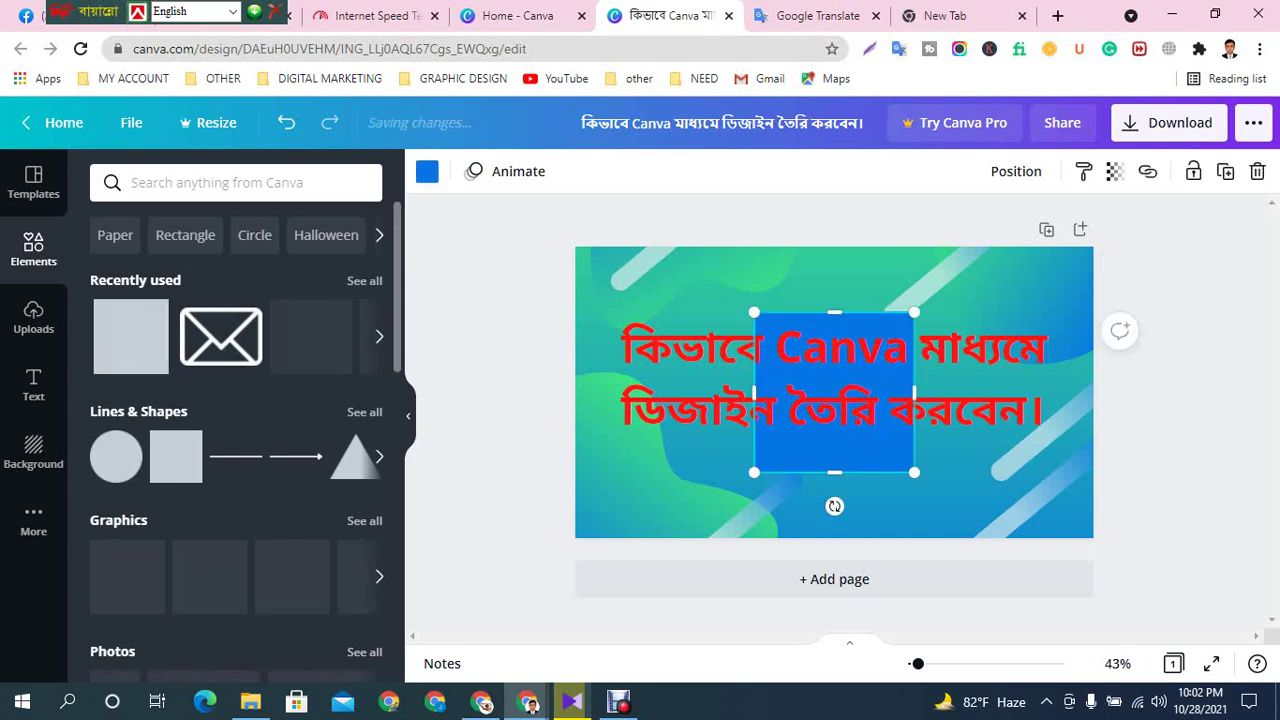
drag(834, 312, 817, 453)
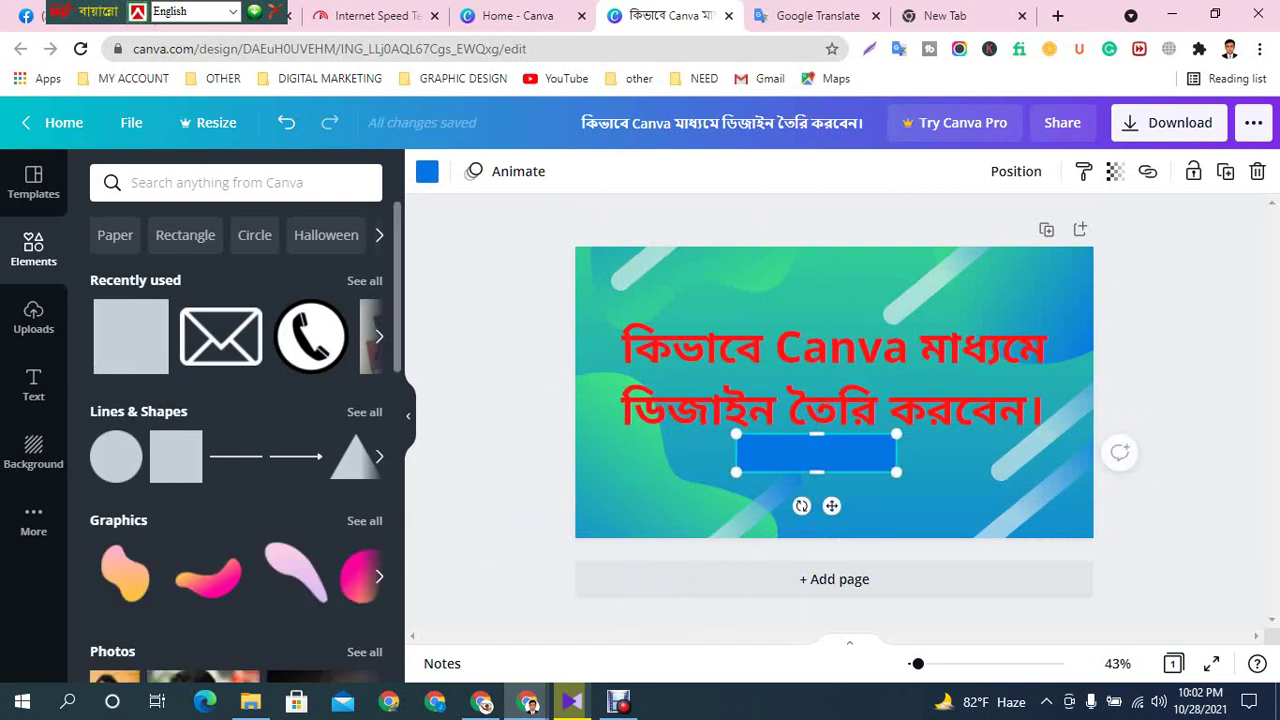
Delete the diagonal stripe at the thumbnail's lower edge, beneath the blue bar
click(840, 510)
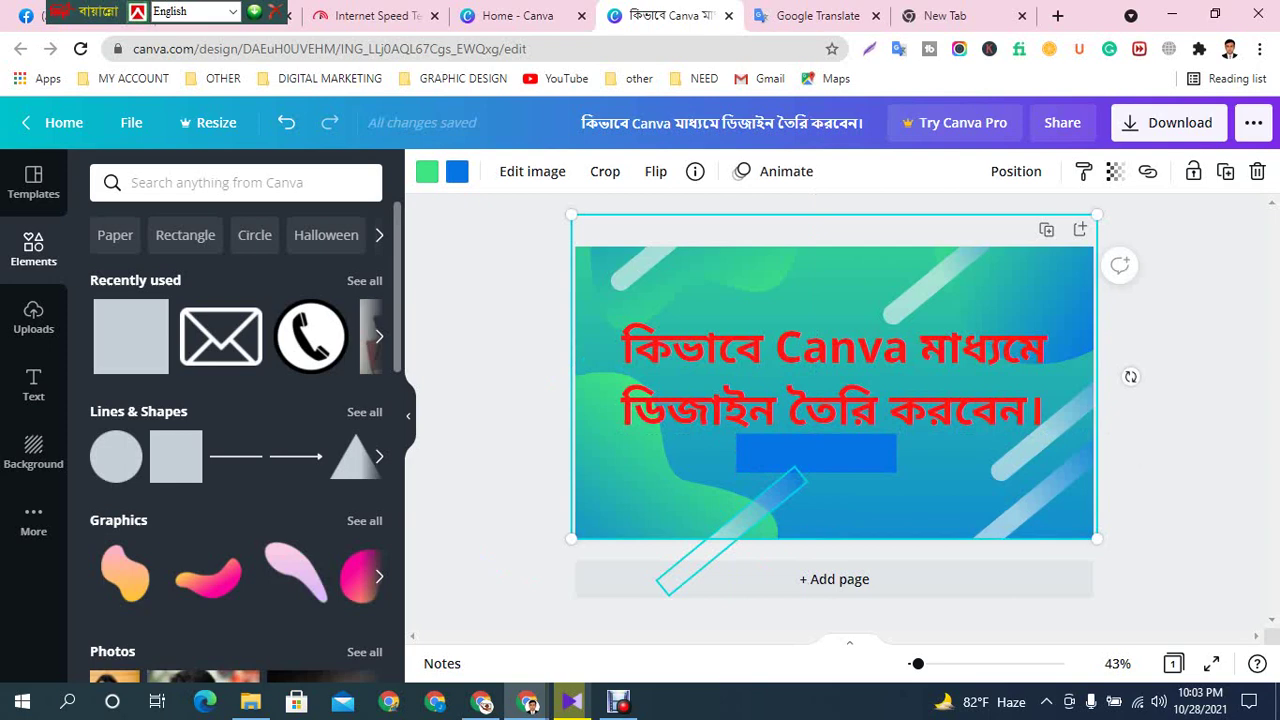
click(742, 520)
key(Delete)
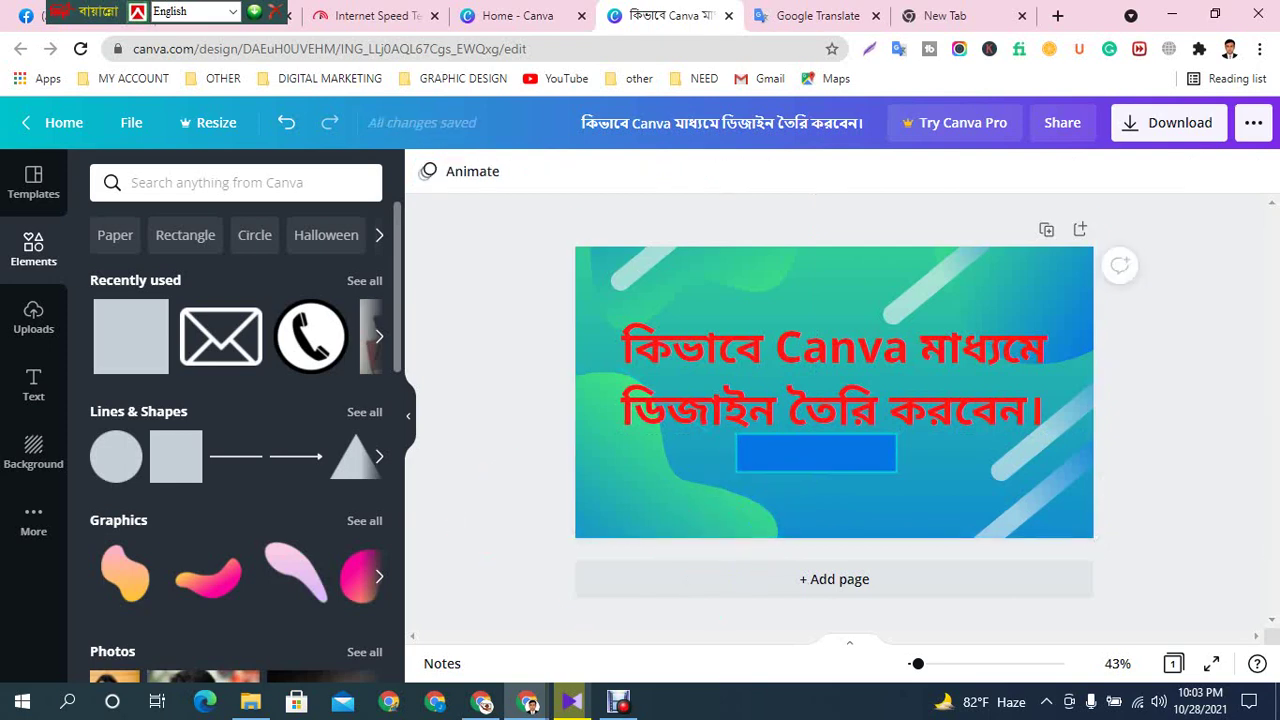
Centre the flat bar below the title and colour it with the red document colour
mouse_move(816, 453)
mouse_down()
mouse_move(834, 466)
mouse_move(834, 452)
mouse_move(836, 466)
mouse_up()
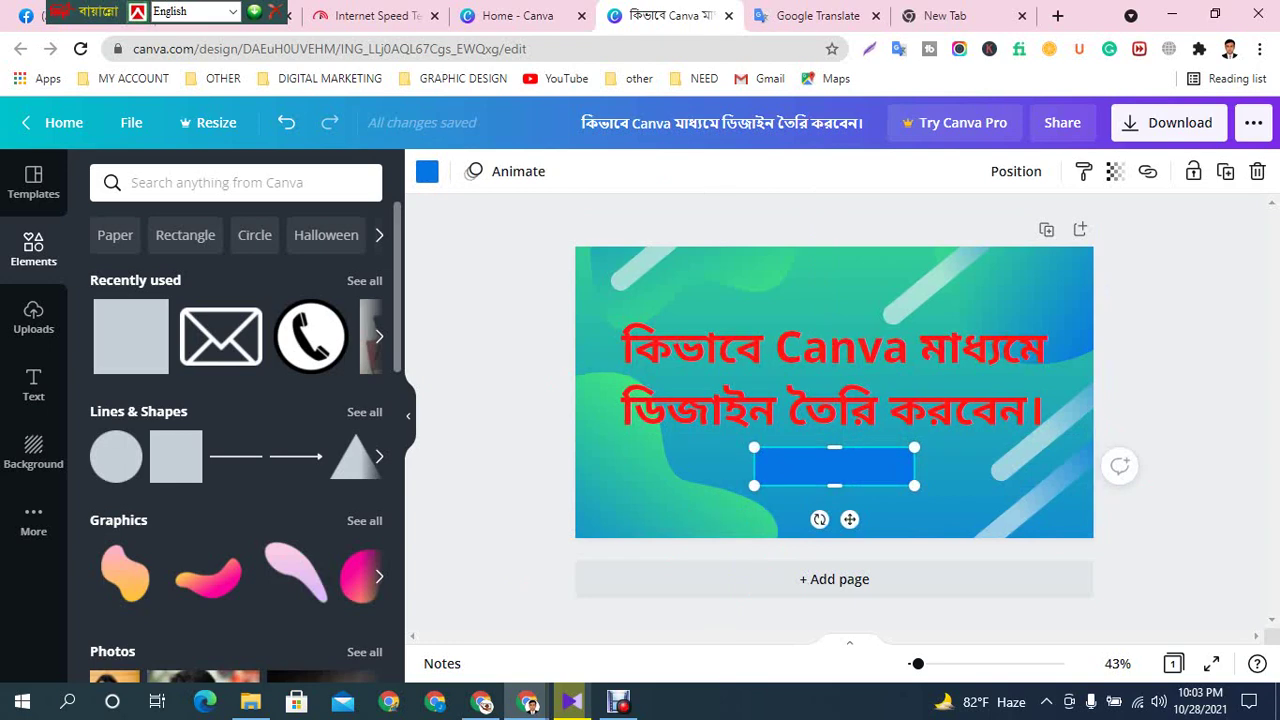
click(427, 171)
click(311, 269)
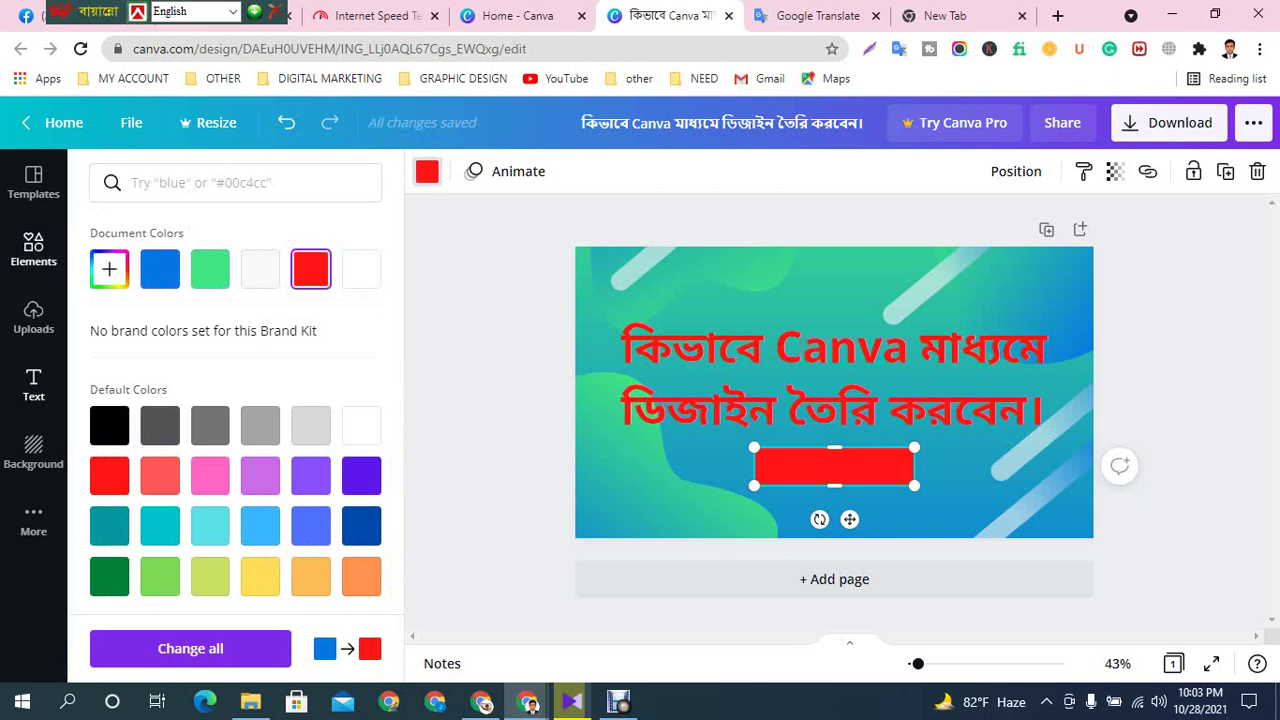
click(34, 383)
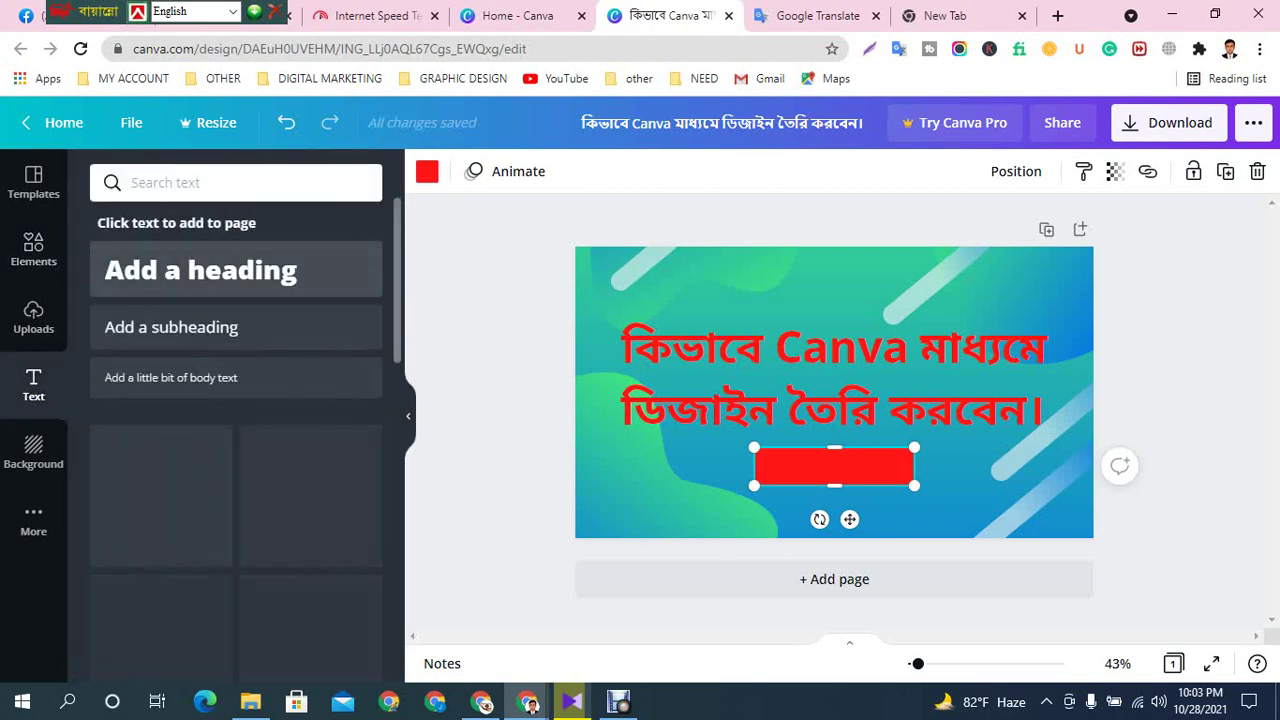
click(190, 276)
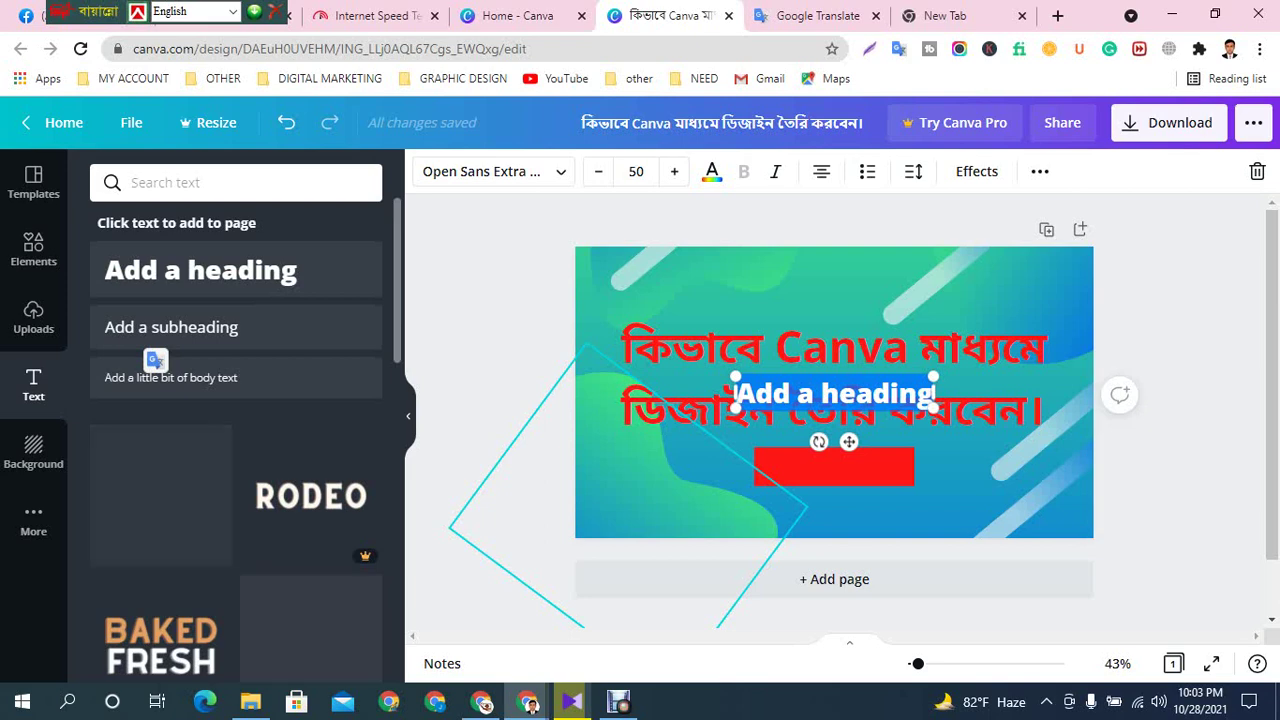
text(Part)
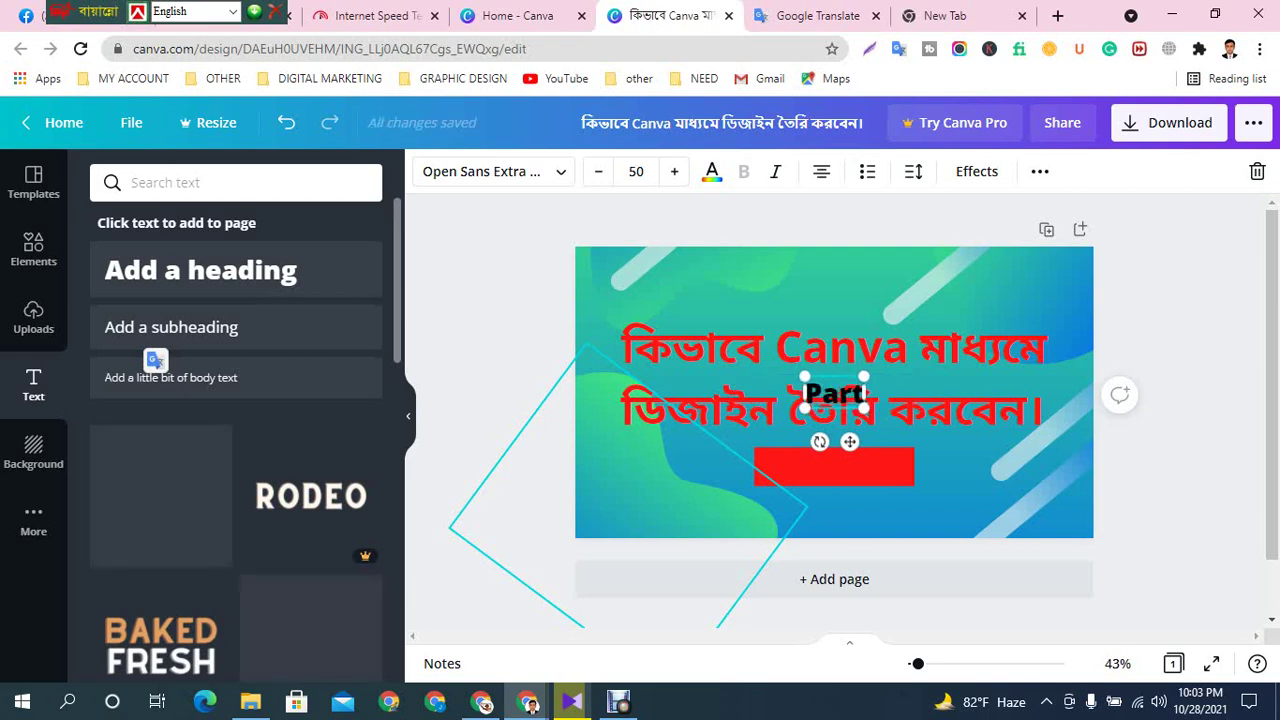
text(:)
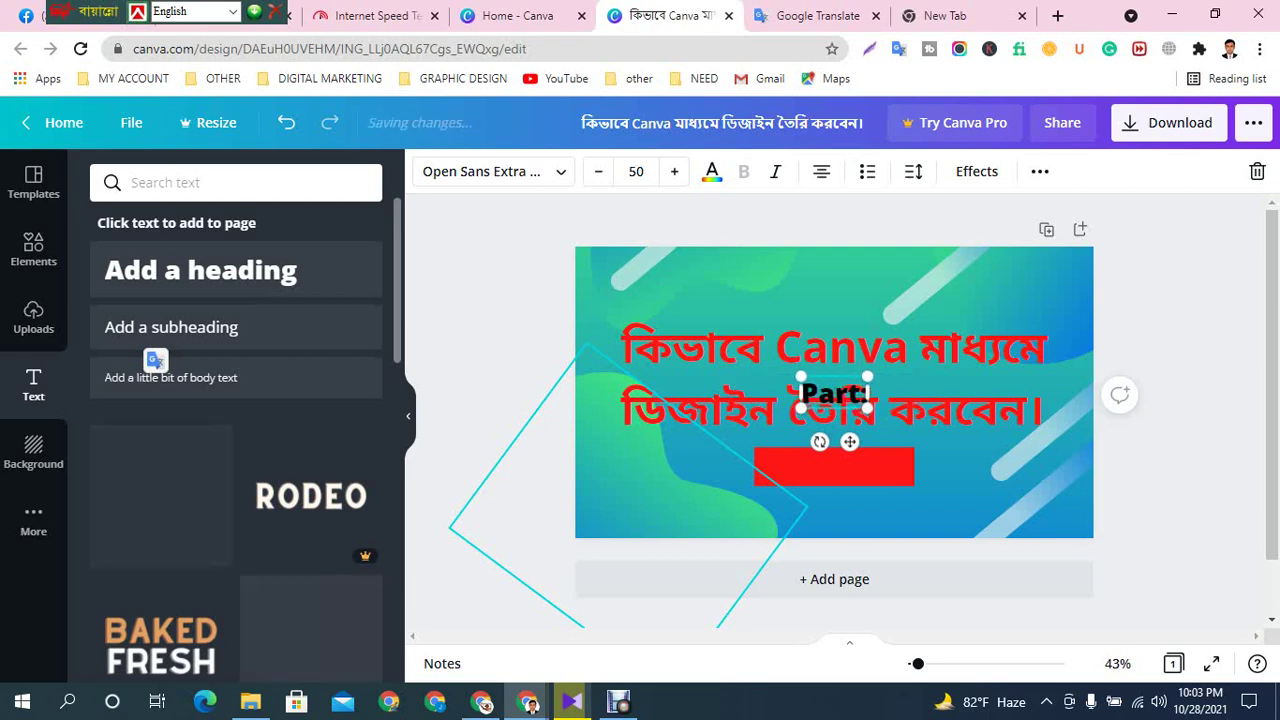
text(01)
key(BackSpace)
key(BackSpace)
key(BackSpace)
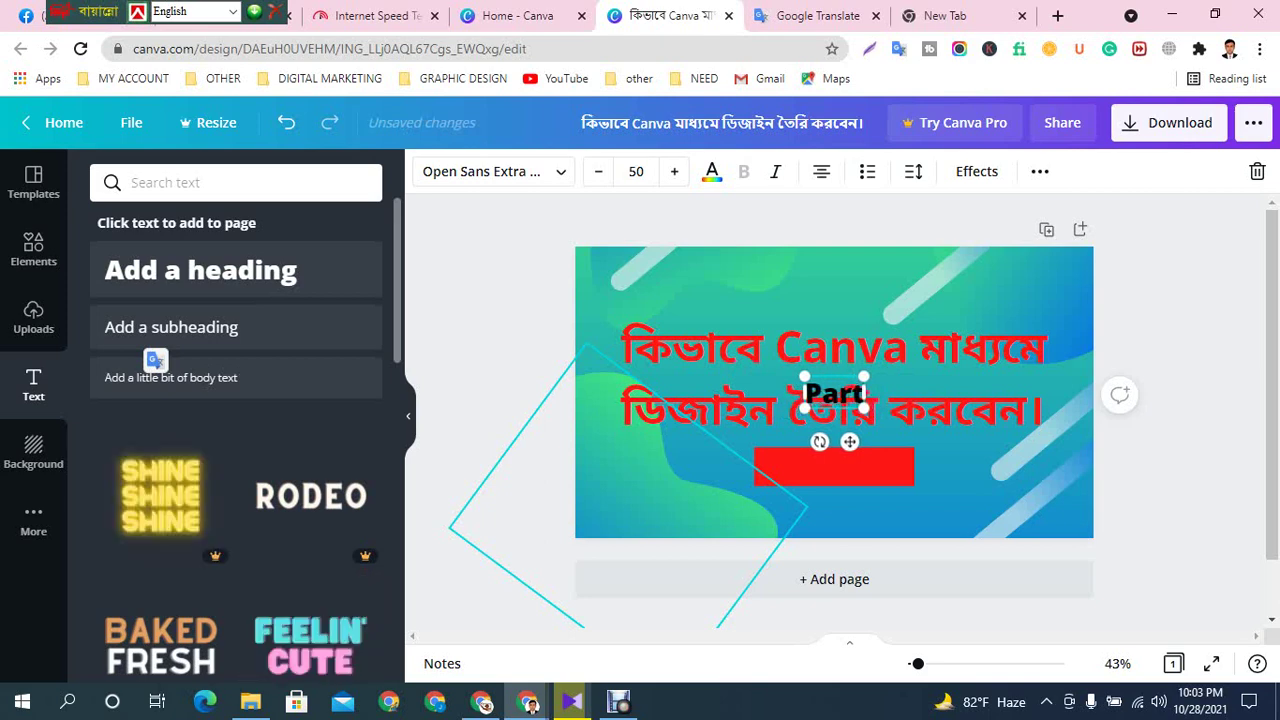
key(BackSpace)
key(BackSpace)
key(BackSpace)
key(BackSpace)
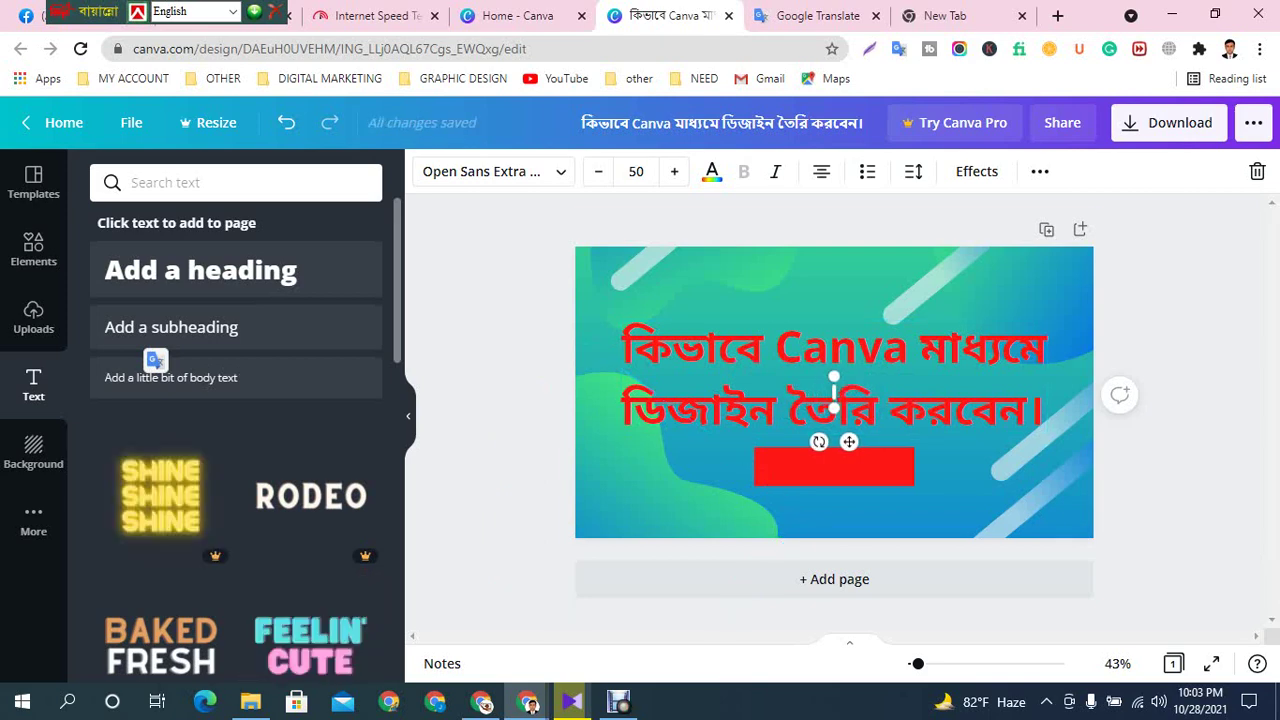
click(510, 410)
Move the red bar to the thumbnail's bottom edge and stretch it across the full page width
drag(834, 467, 652, 520)
drag(731, 520, 1113, 520)
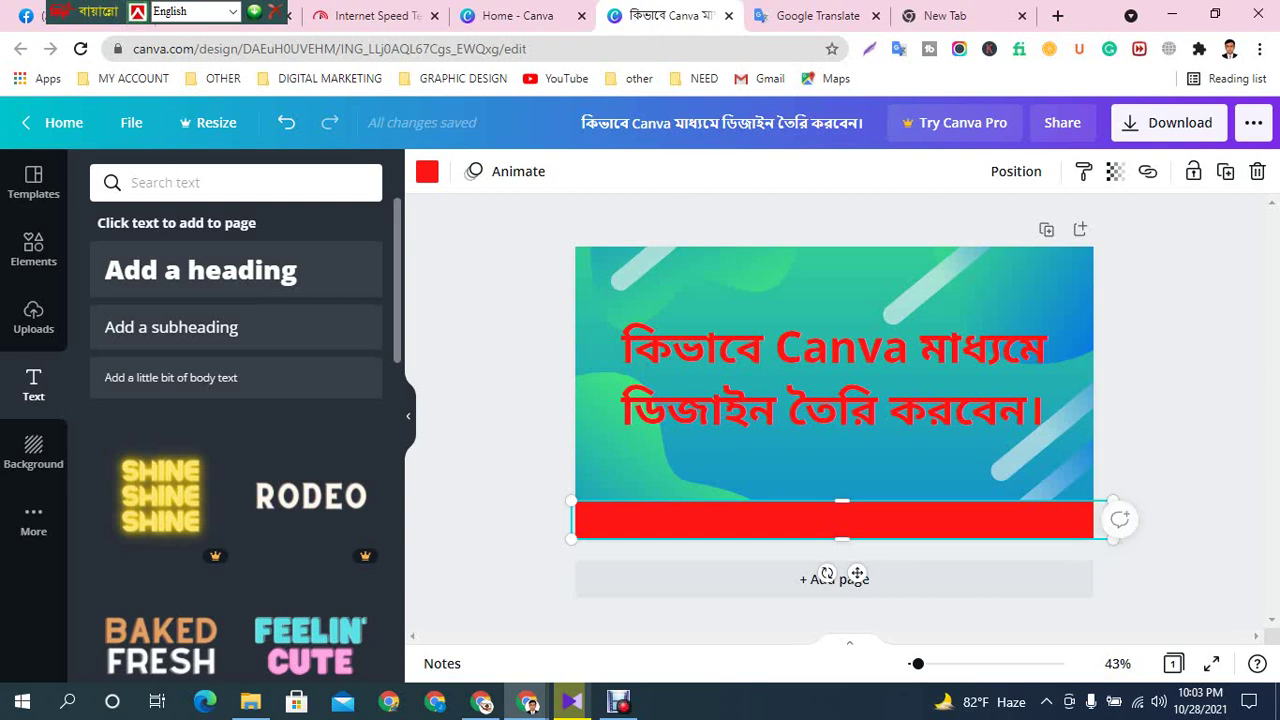
drag(571, 520, 652, 521)
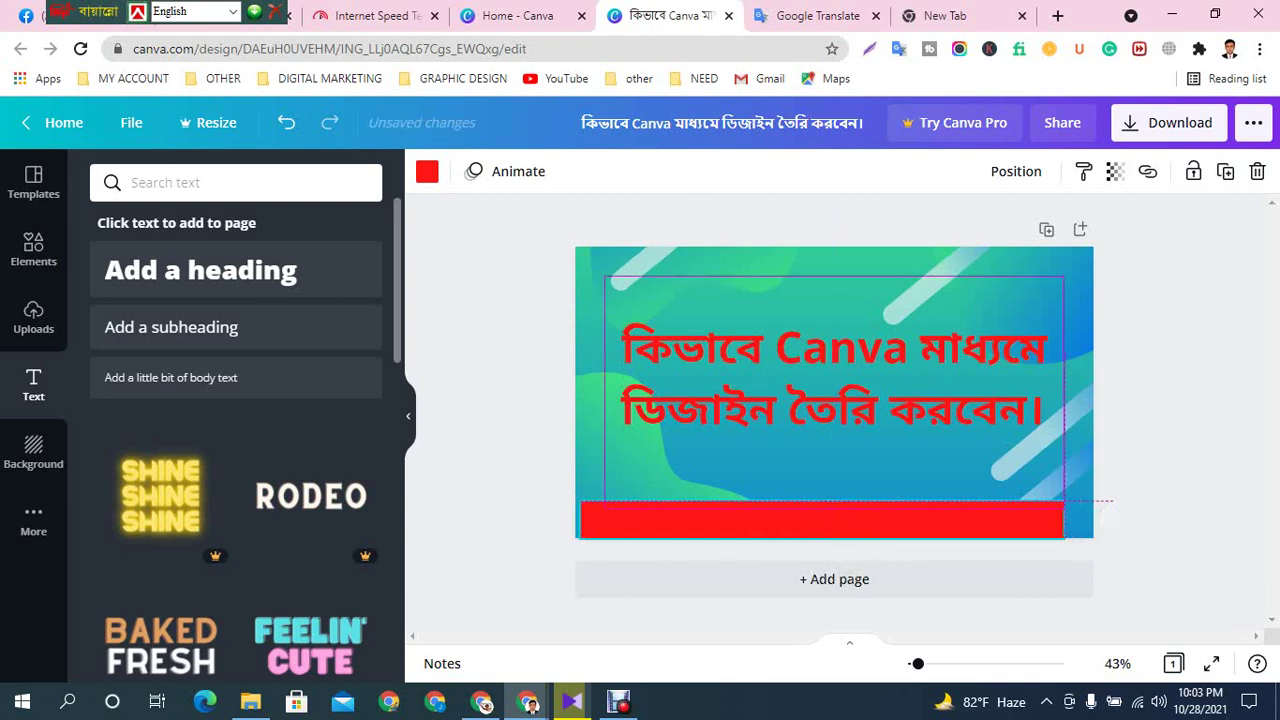
drag(845, 573, 831, 573)
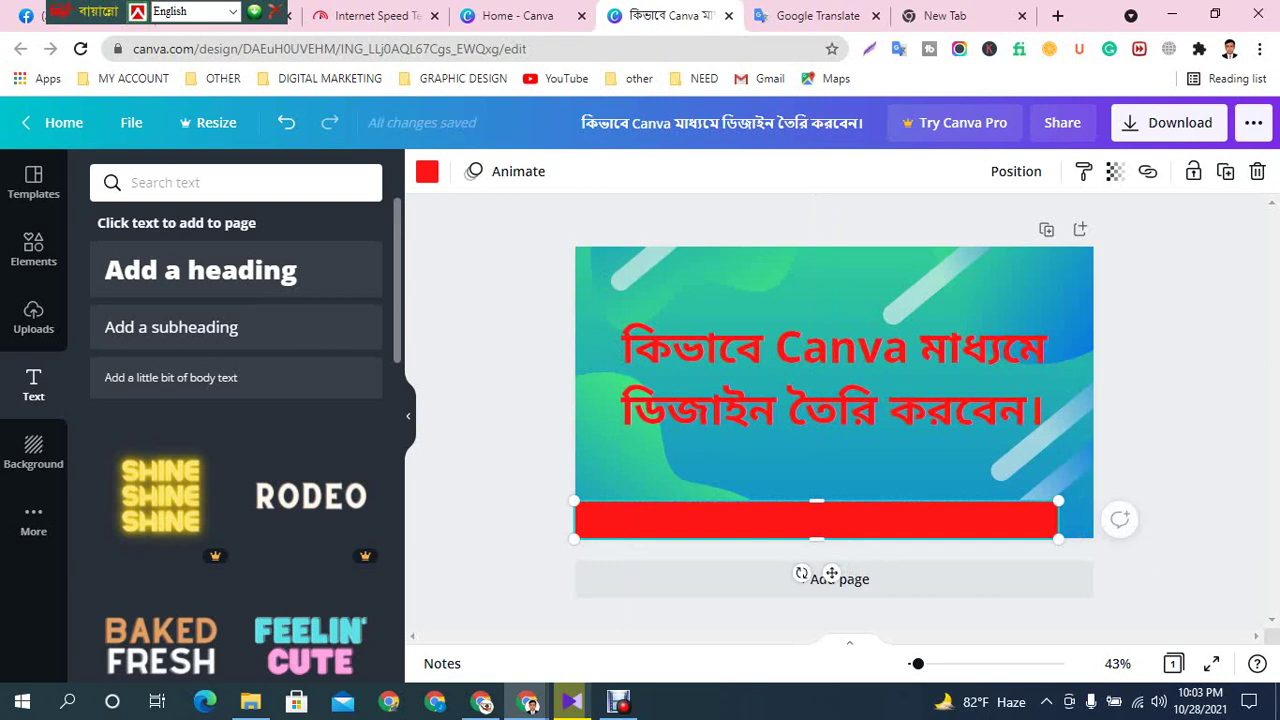
drag(1058, 519, 1093, 519)
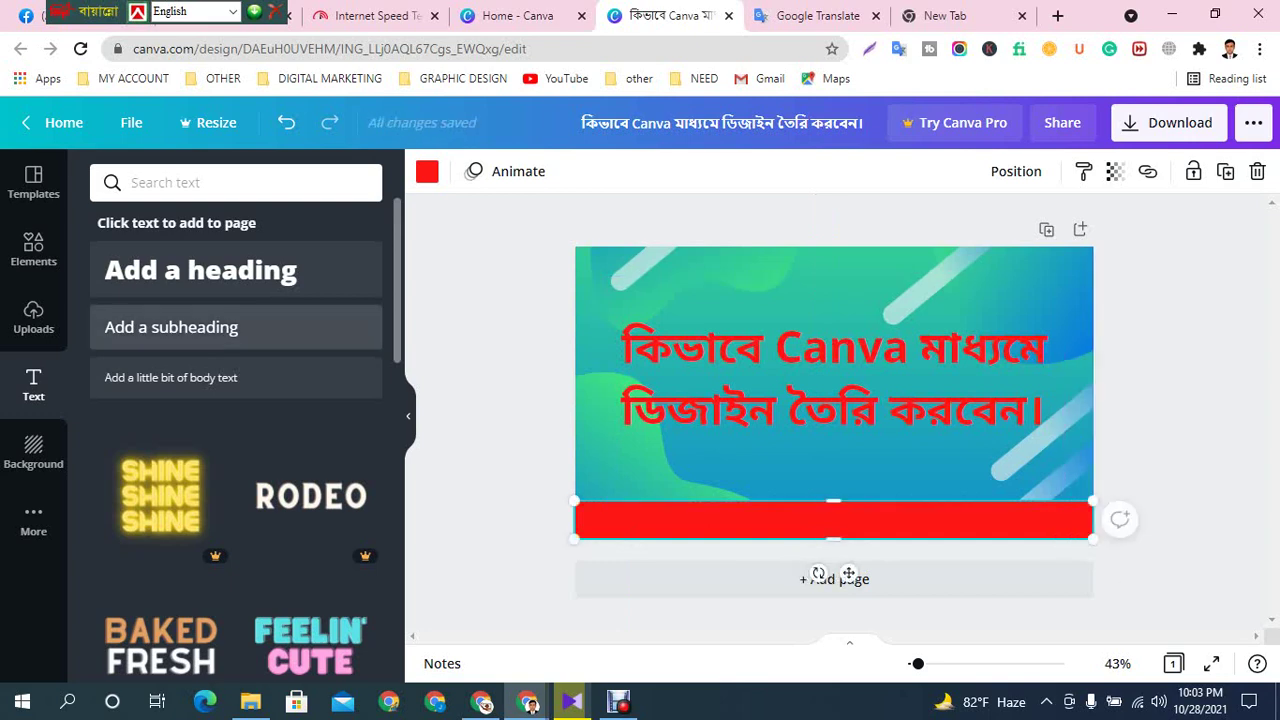
Add a subheading reading "ডিজিটাল মার্কেটিং কোর্স।" and place it on the red bar
click(170, 327)
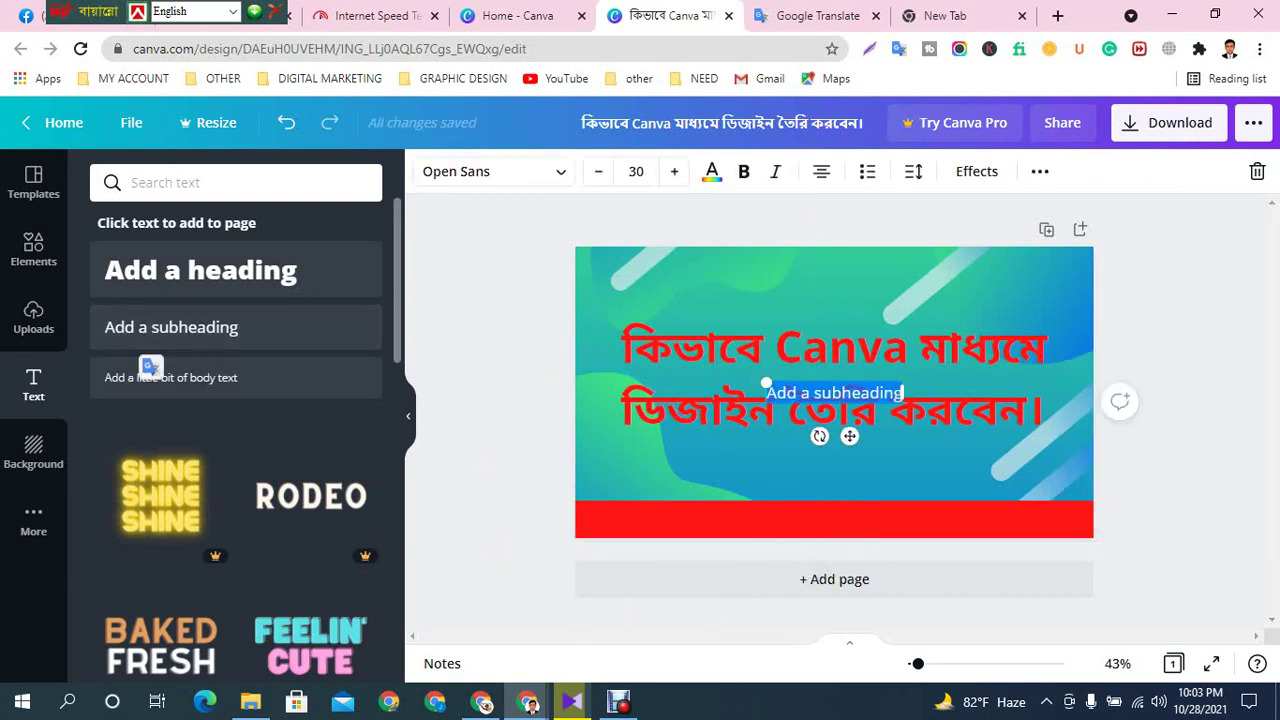
click(822, 393)
text(ডিজিটাল মার্কেটিং কোর্স।)
click(1172, 440)
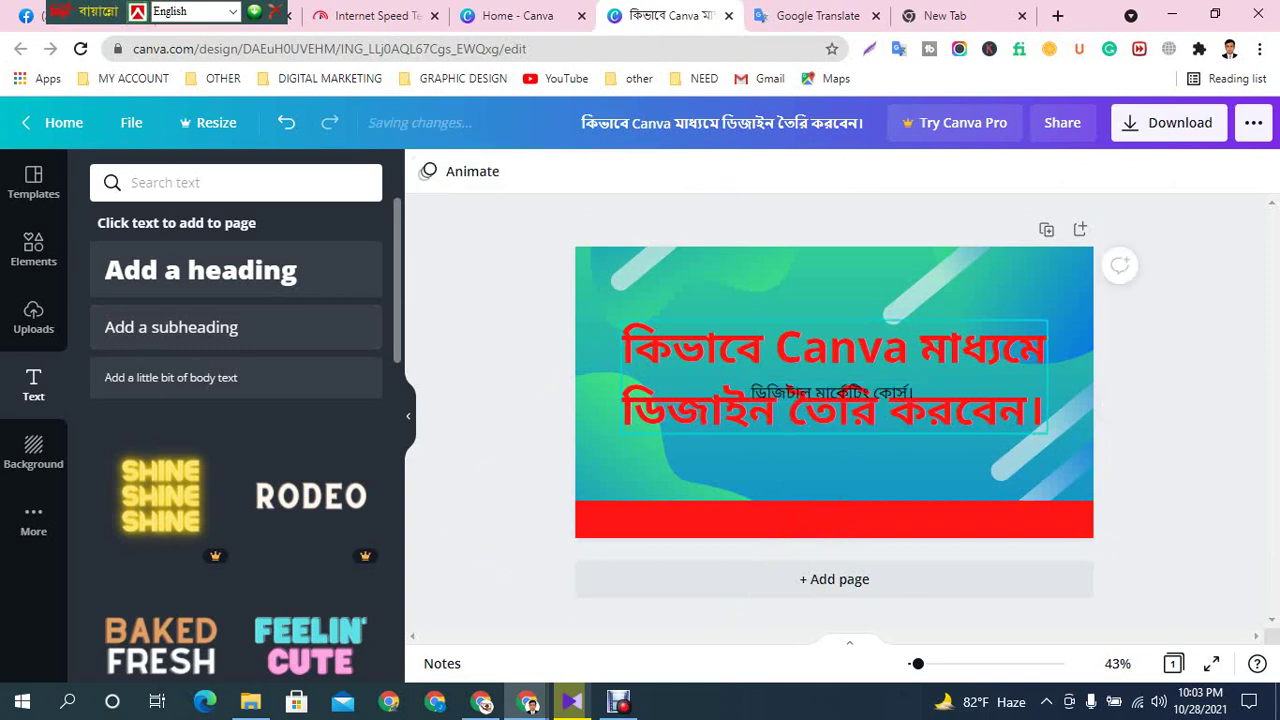
drag(834, 393, 711, 519)
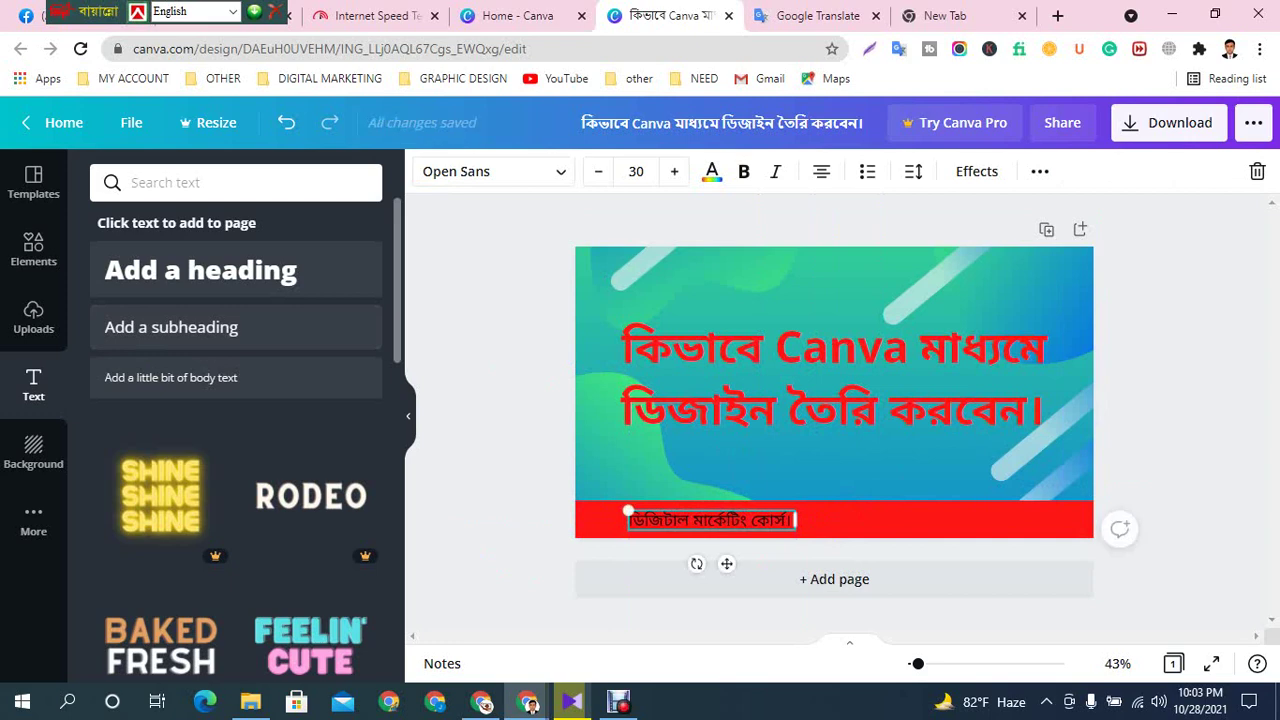
Enlarge the course subheading to font size 89.7 and centre it across the red bar
drag(796, 520, 1013, 427)
drag(1013, 489, 1128, 489)
drag(893, 518, 848, 578)
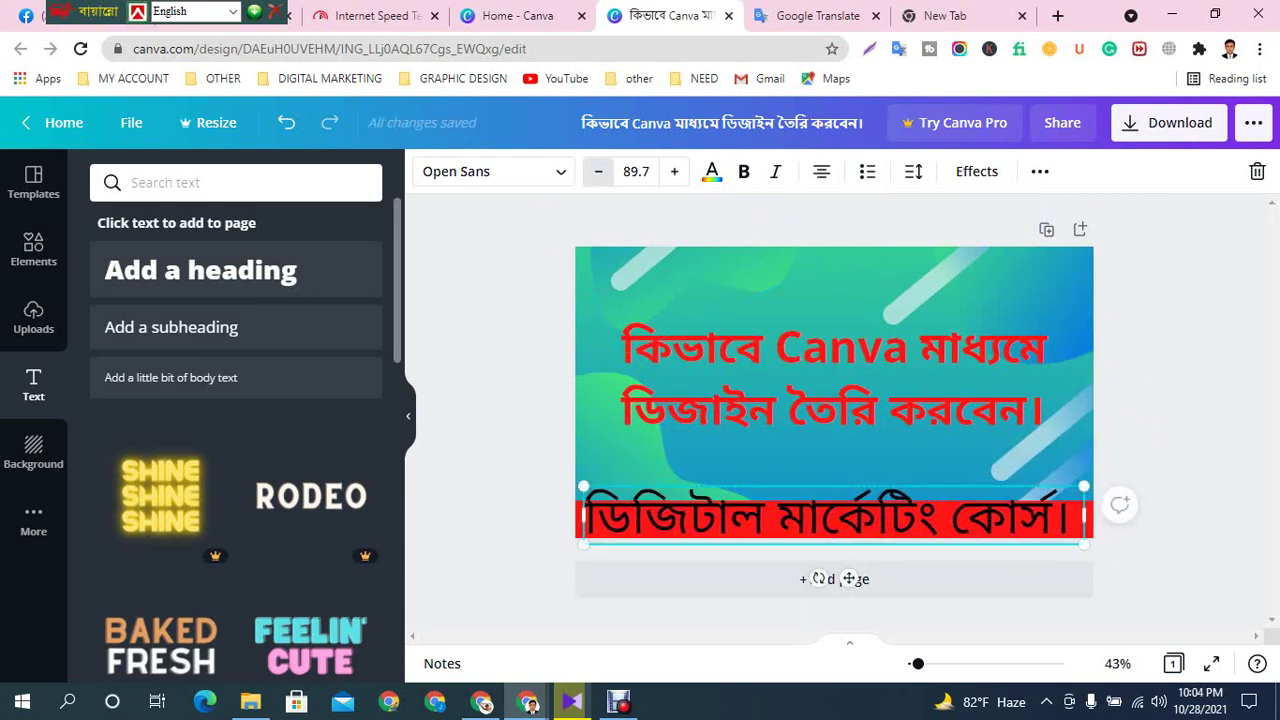
Reduce the course subheading's font size to 67.7 and lower it onto the red bar
key(ctrl+shift+comma)
key(ctrl+shift+comma)
key(ctrl+shift+comma)
key(ctrl+shift+comma)
key(ctrl+shift+comma)
key(ctrl+shift+comma)
key(ctrl+shift+comma)
key(ctrl+shift+comma)
key(ctrl+shift+comma)
key(ctrl+shift+comma)
key(ctrl+shift+comma)
key(ctrl+shift+comma)
key(ctrl+shift+comma)
key(ctrl+shift+comma)
key(ctrl+shift+comma)
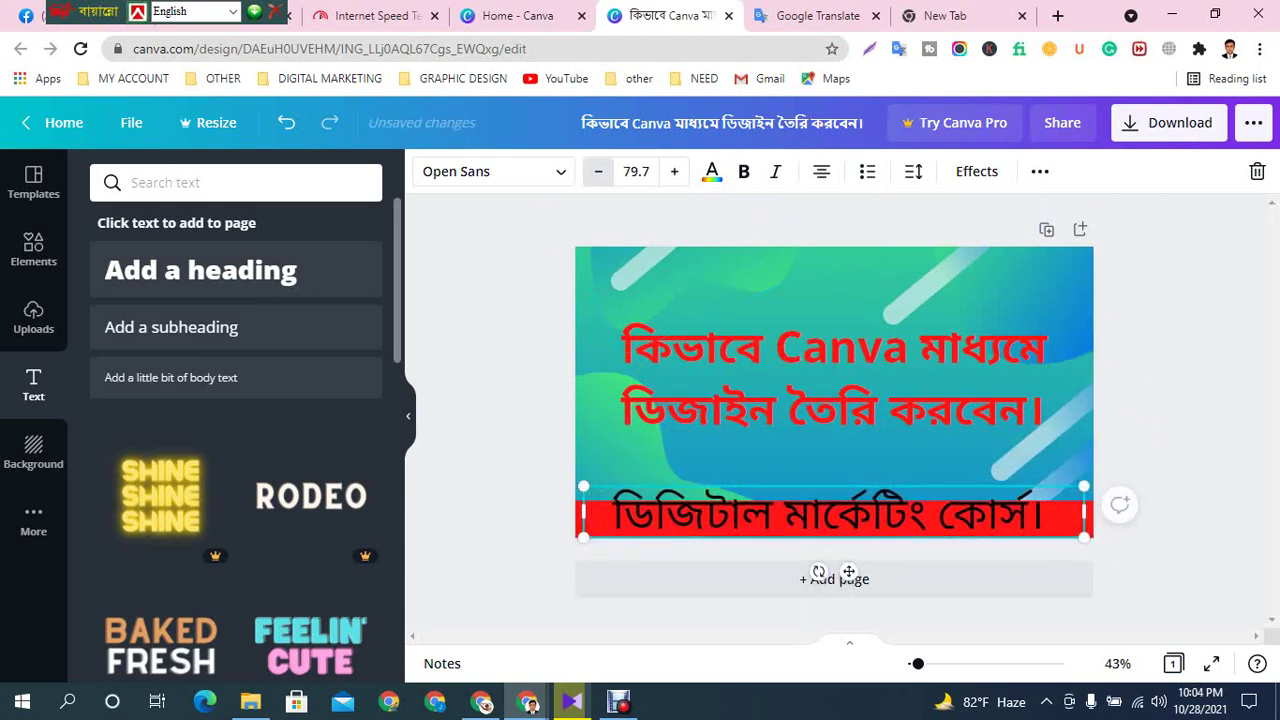
key(ctrl+shift+comma)
key(ctrl+shift+comma)
key(ctrl+shift+comma)
key(ctrl+shift+comma)
key(ctrl+shift+comma)
key(ctrl+shift+comma)
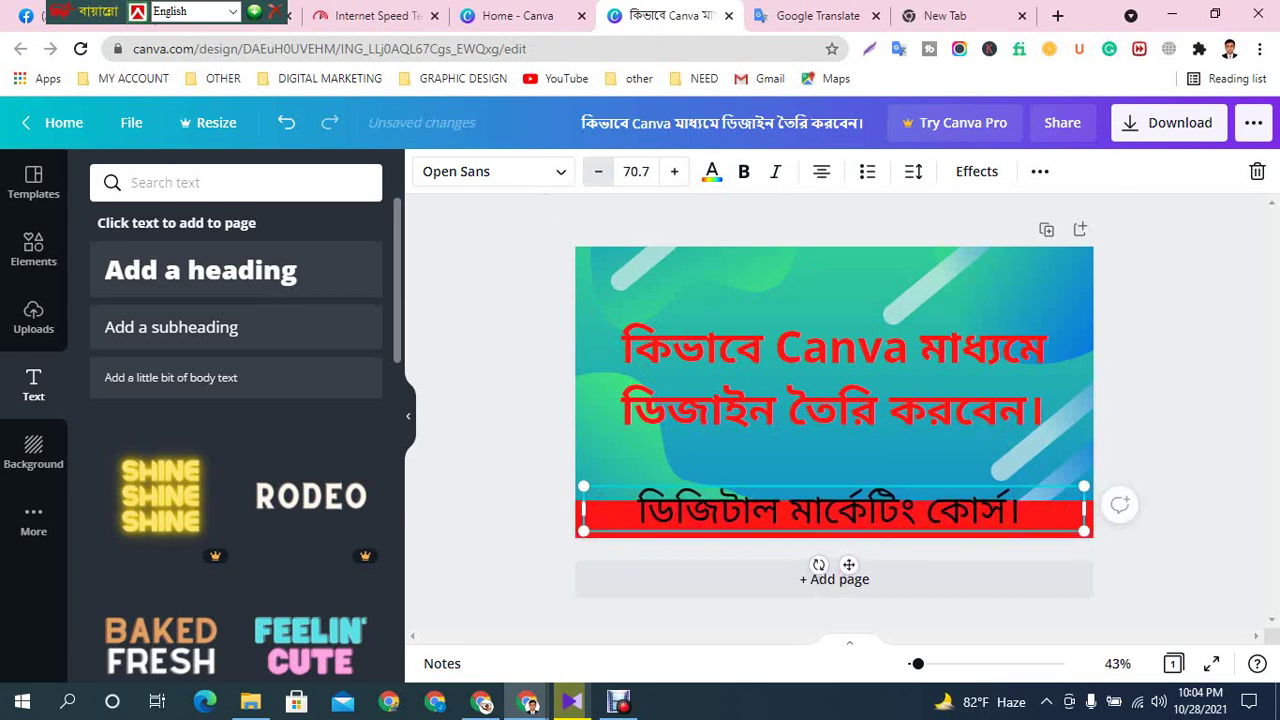
key(ctrl+shift+comma)
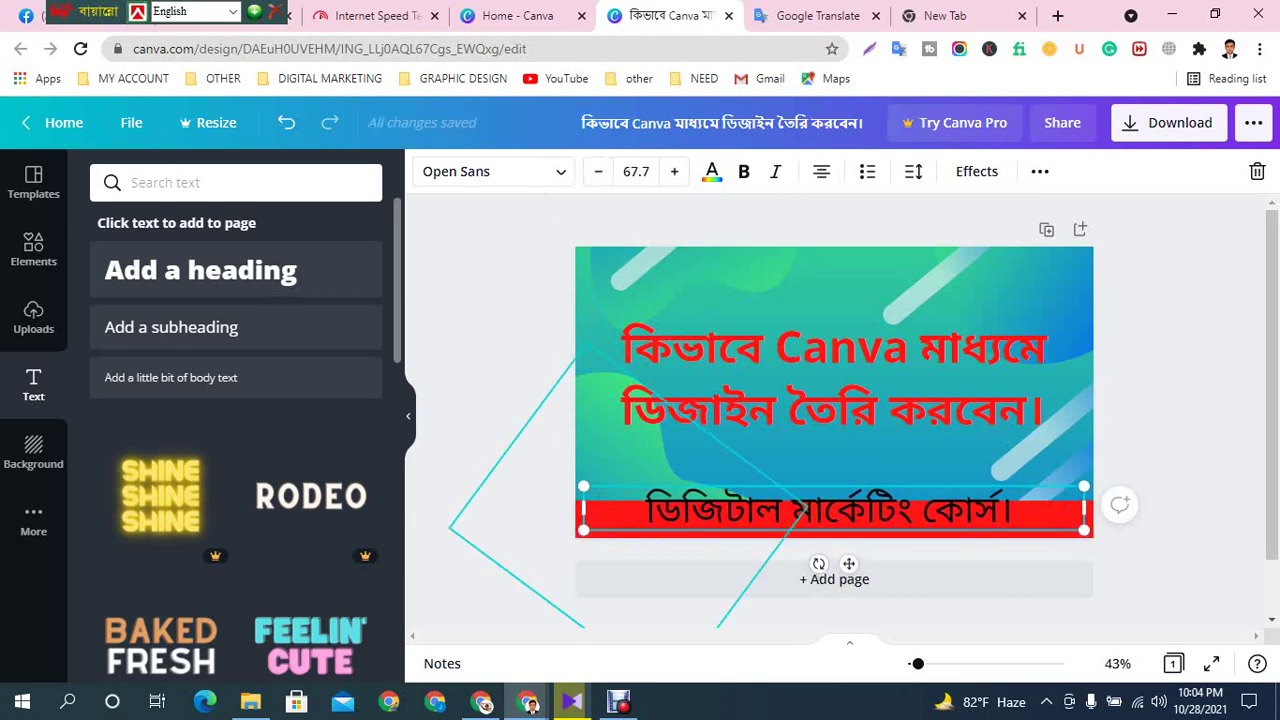
drag(834, 510, 835, 522)
Make the course subheading bold and reduce its font size to 59.7 to fit the bar's height
click(743, 171)
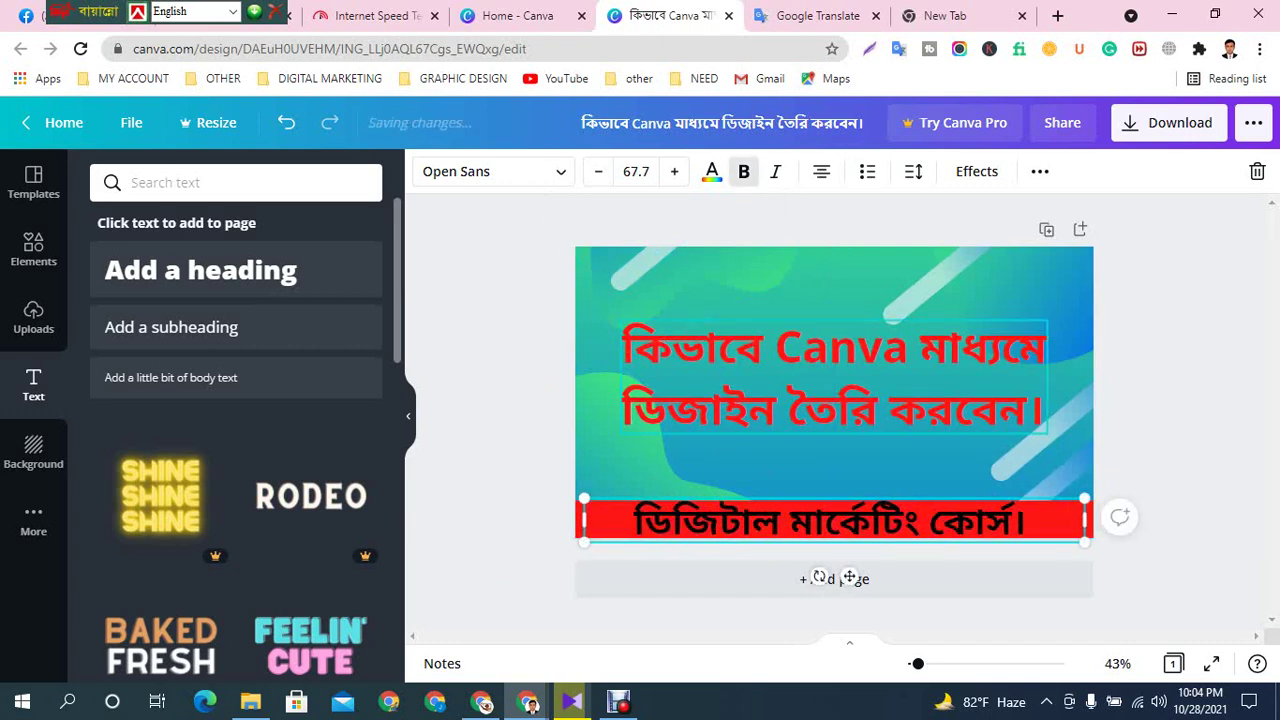
key(ctrl+shift+comma)
key(ctrl+shift+comma)
key(ctrl+shift+comma)
key(ctrl+shift+comma)
key(ctrl+shift+comma)
key(ctrl+shift+comma)
key(ctrl+shift+comma)
key(ctrl+shift+comma)
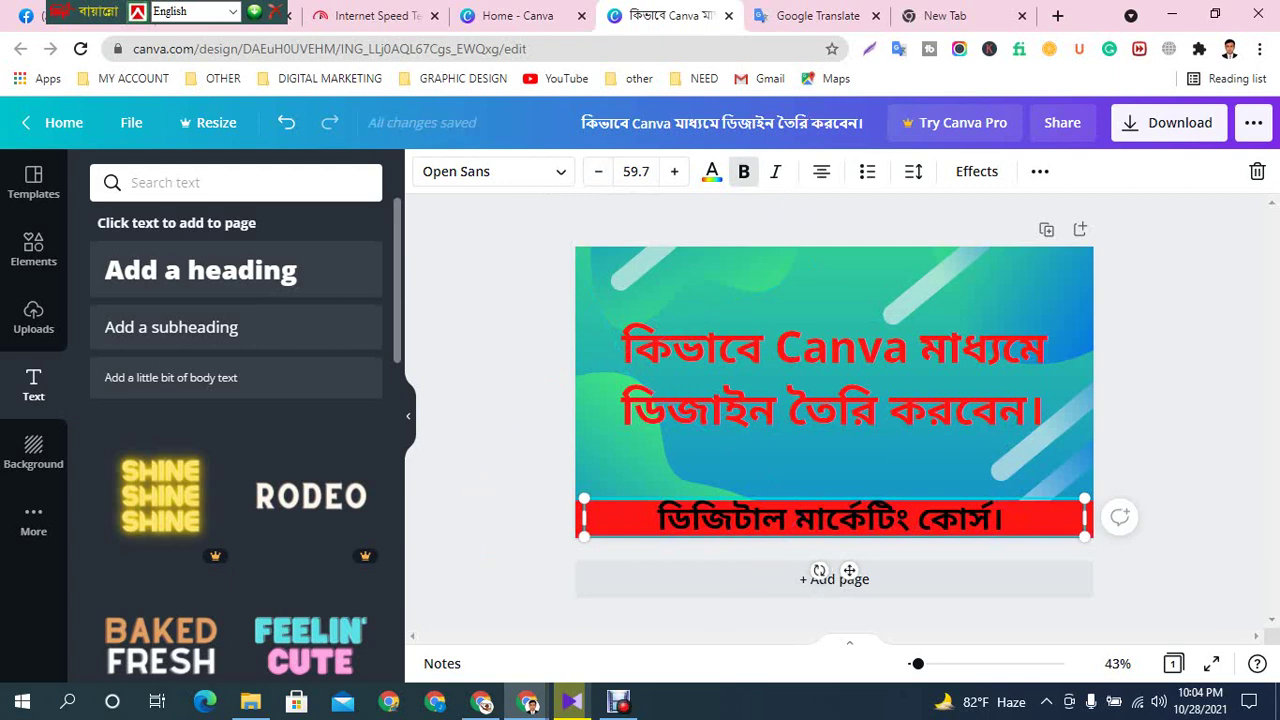
Narrow the course subheading's text box to about 946 wide and shift it back towards the bar's middle
drag(584, 518, 701, 518)
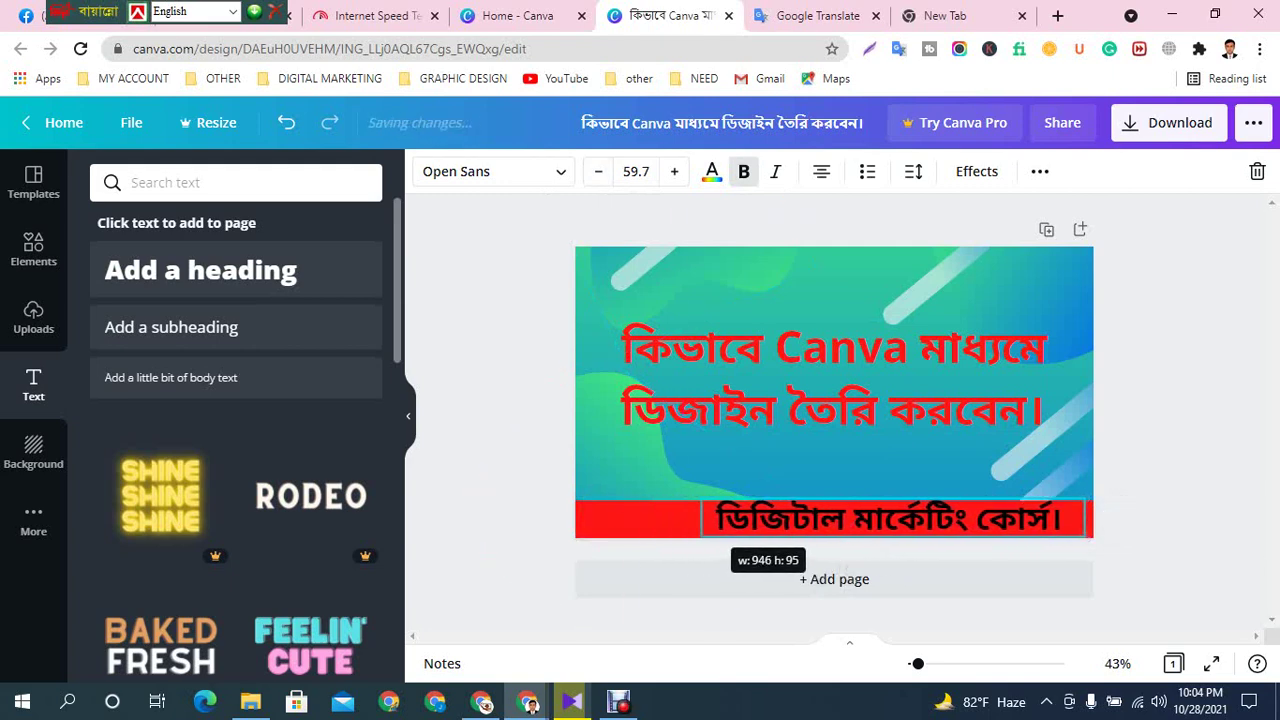
drag(907, 570, 870, 572)
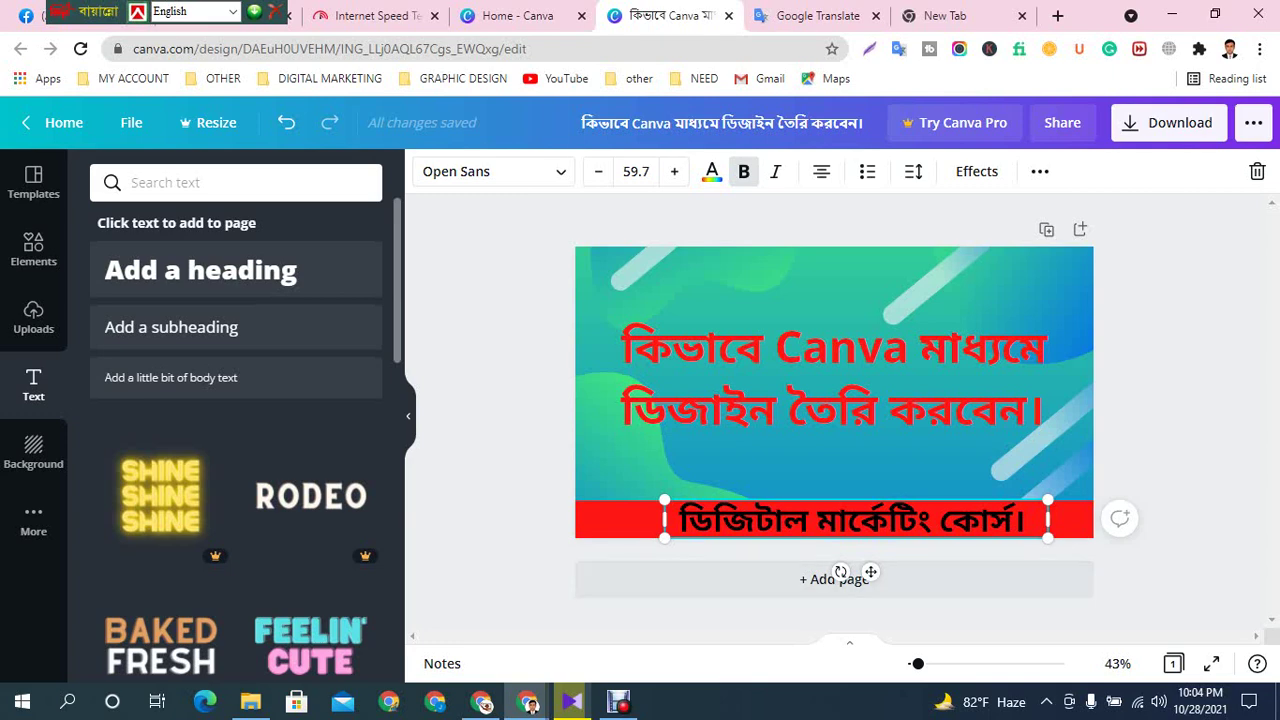
Centre the course subheading on the red bar and change its text colour to off-white
drag(870, 572, 848, 572)
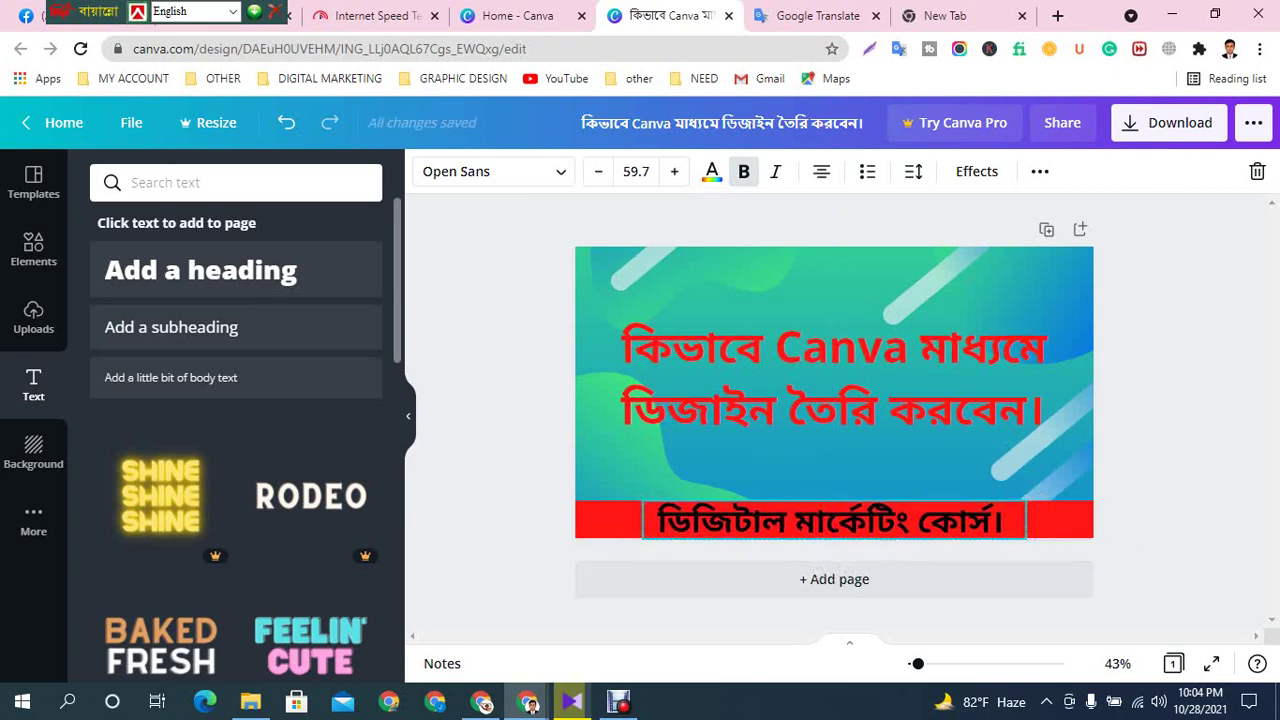
click(712, 171)
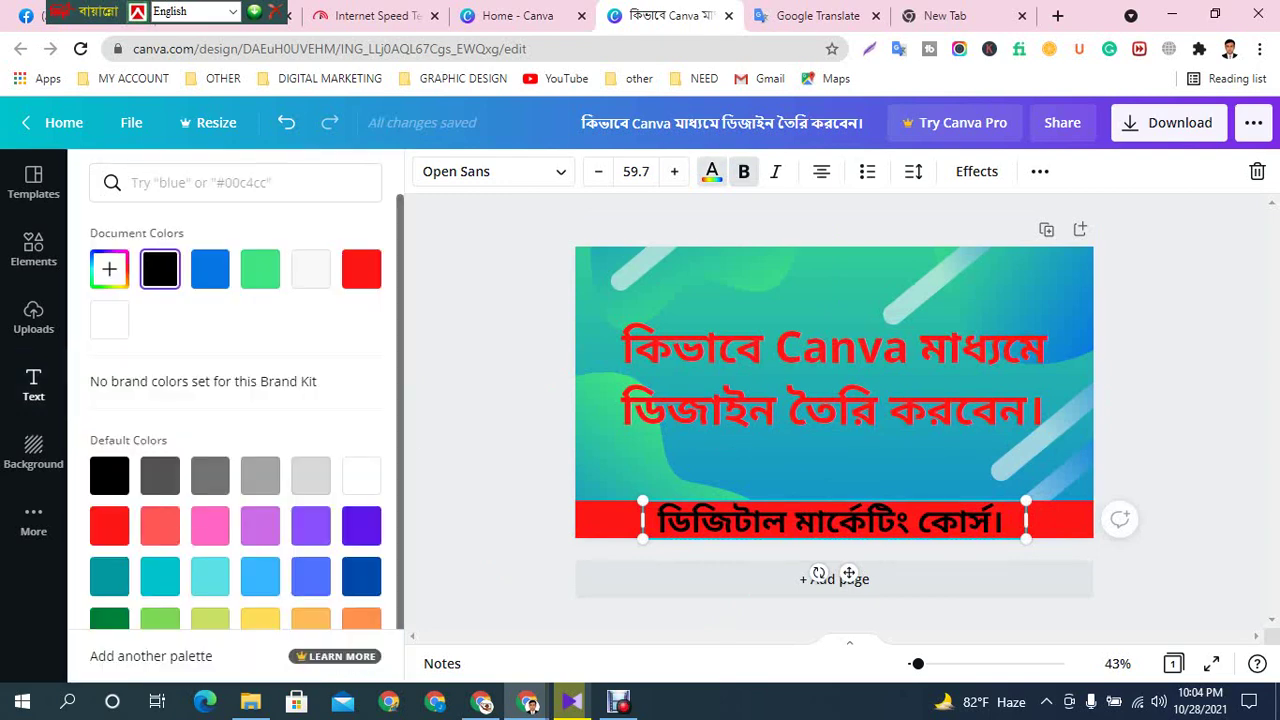
click(311, 269)
click(492, 390)
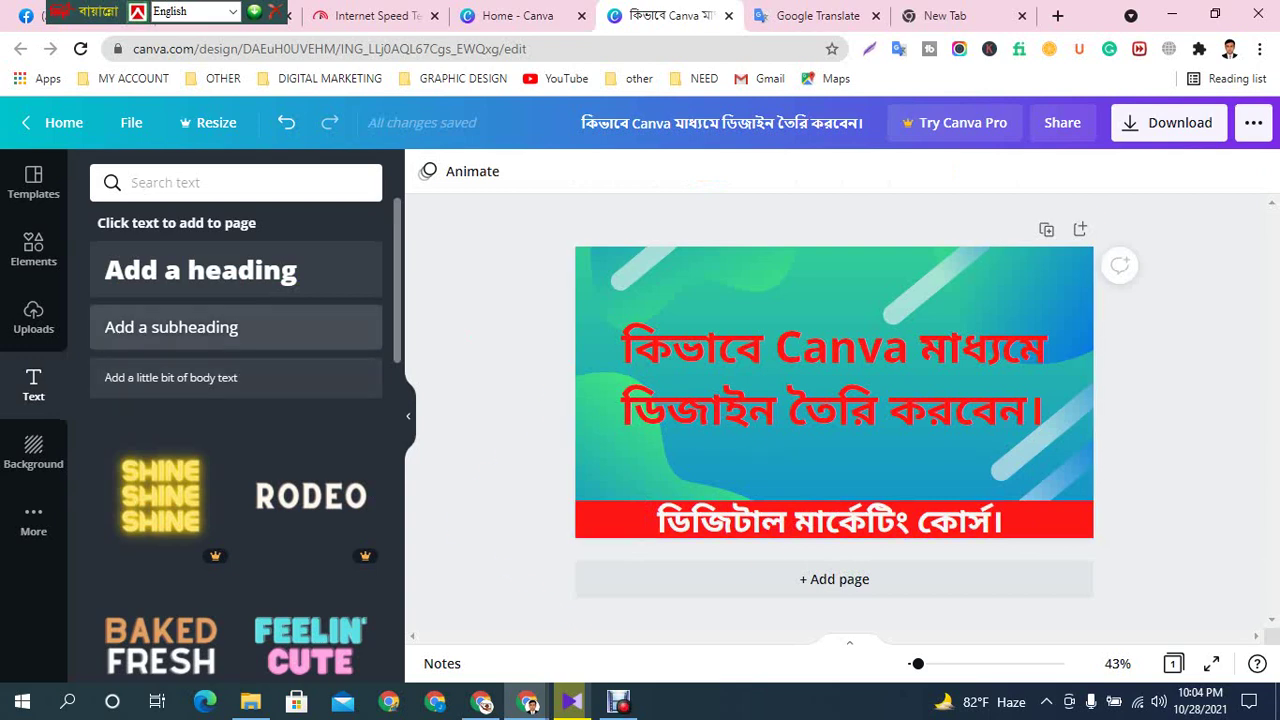
Add a rectangle centred between the title and the red bar and fill it with off-white
click(33, 248)
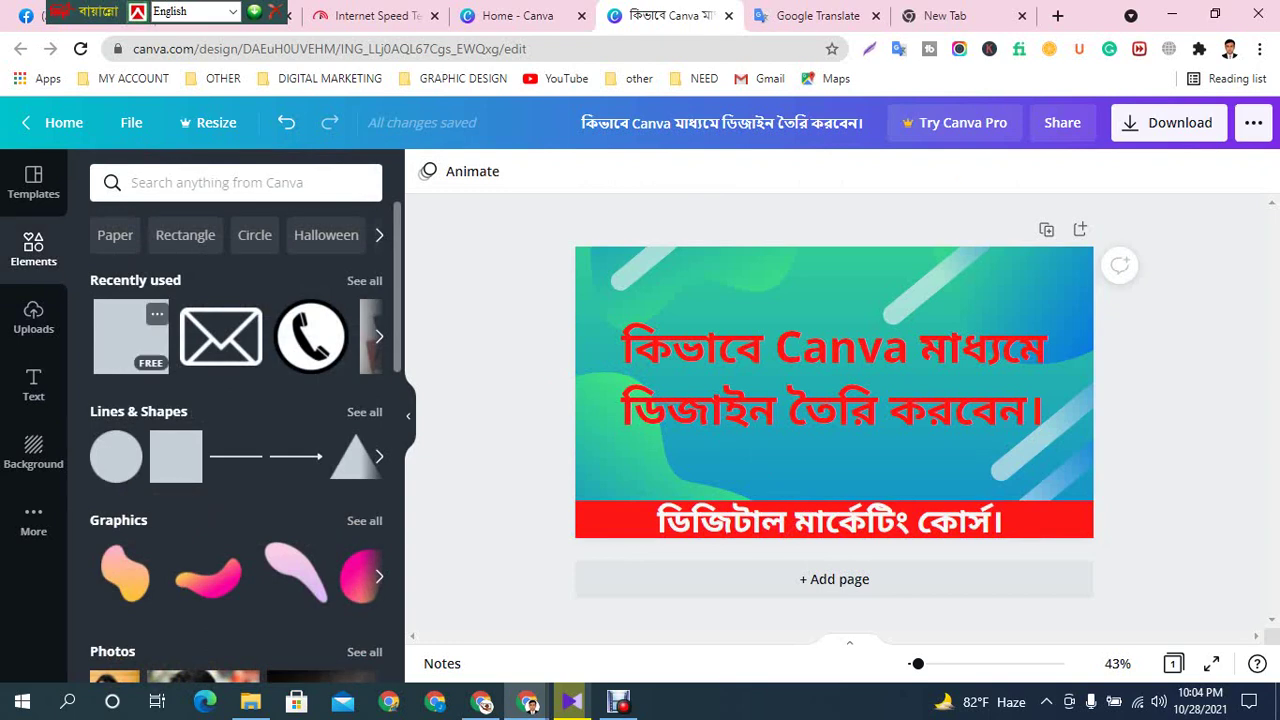
click(131, 336)
drag(834, 320, 834, 433)
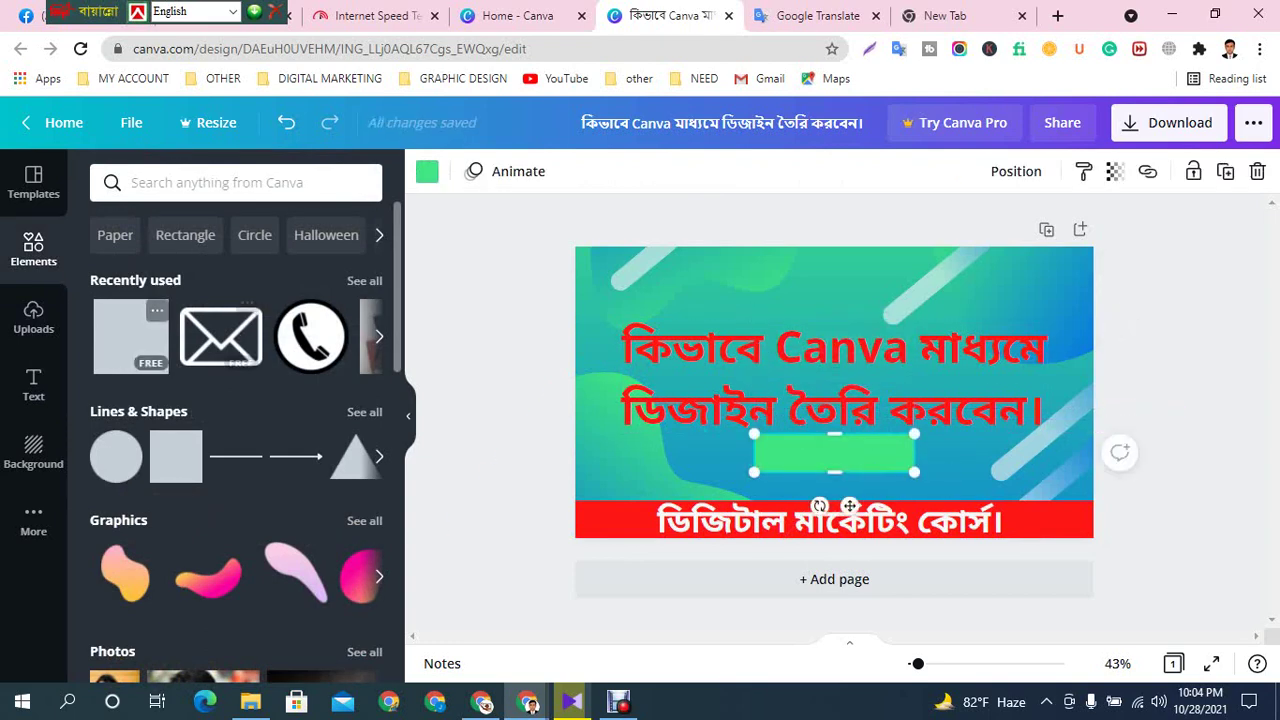
click(427, 171)
click(260, 268)
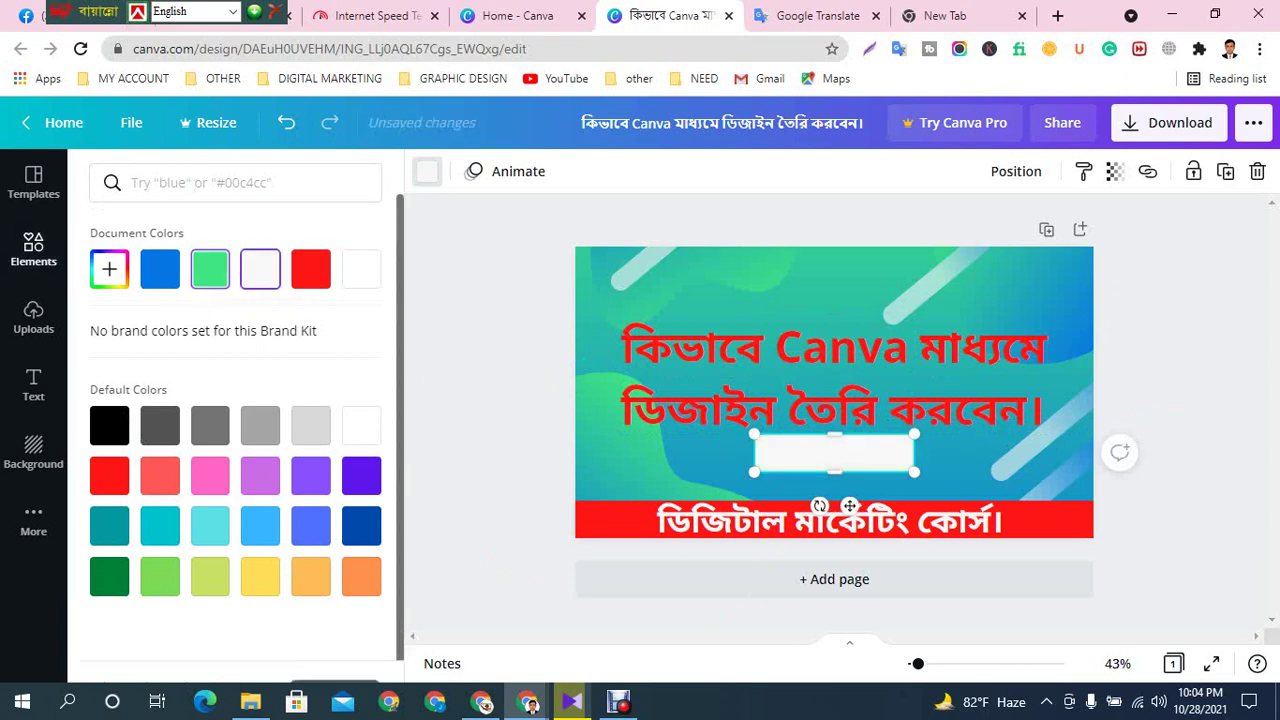
key(Escape)
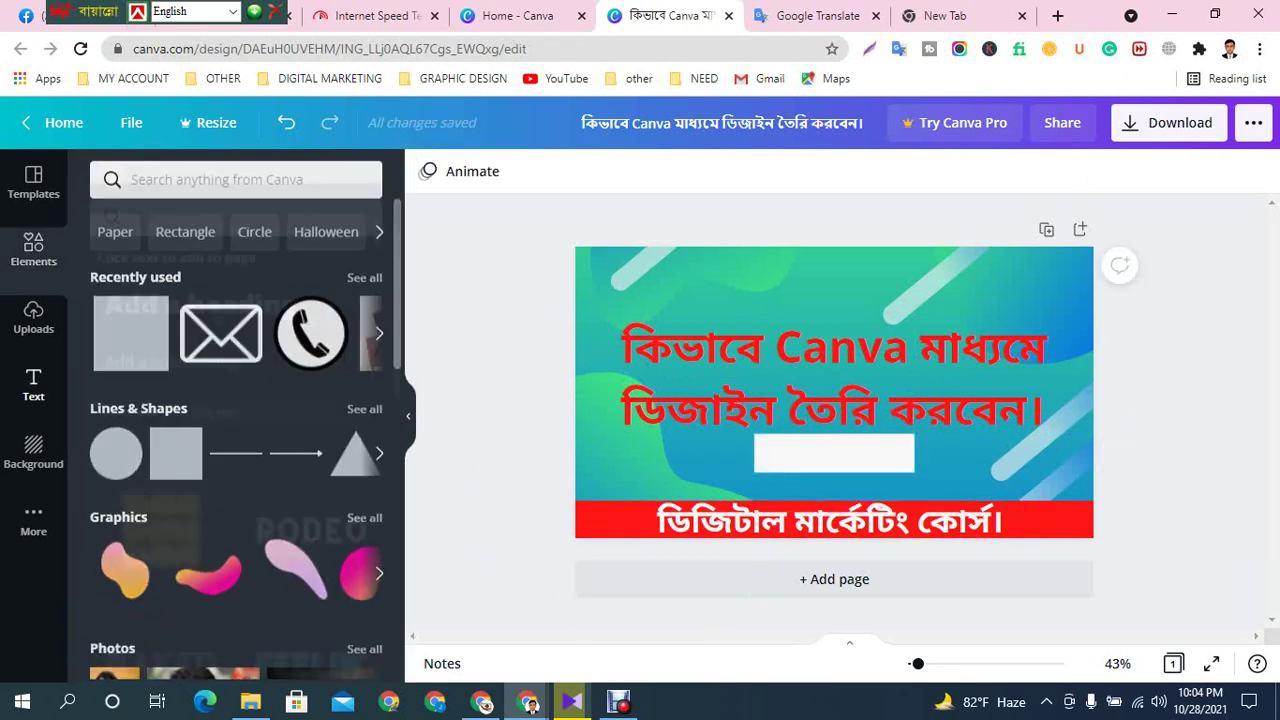
Add a heading reading "Part:1" and place it over the off-white rectangle below the title
click(33, 385)
click(200, 270)
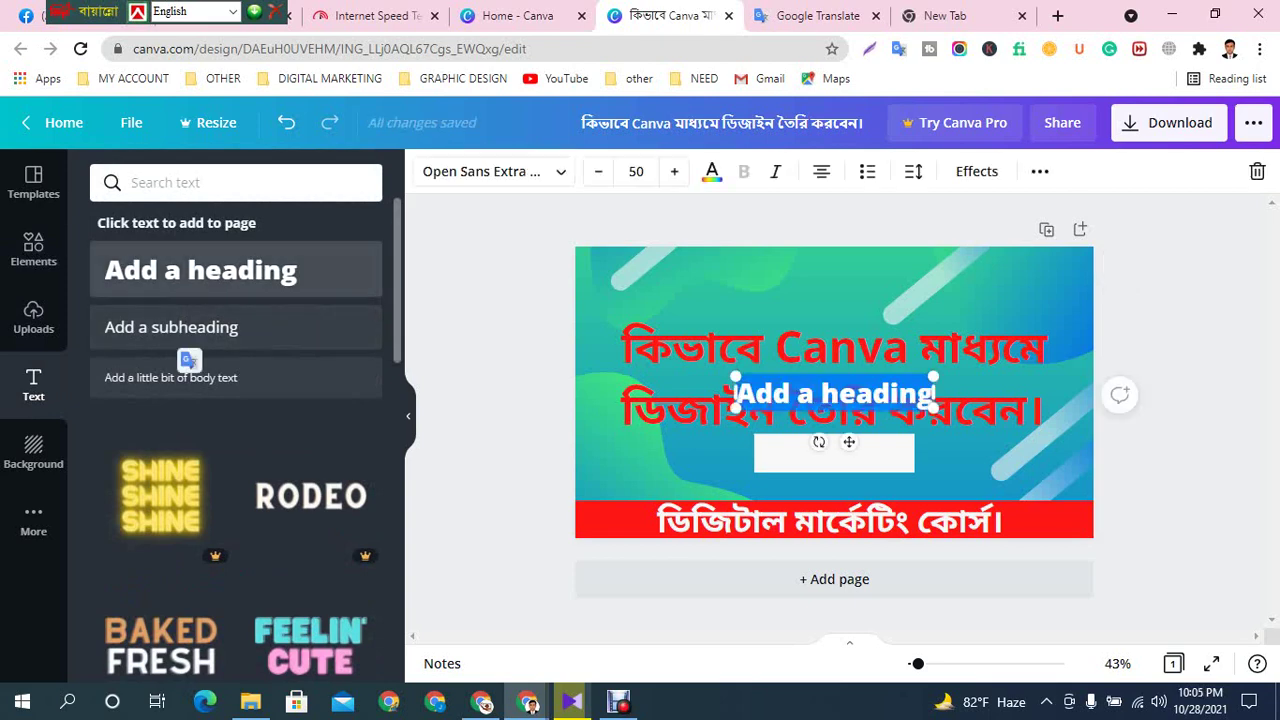
text(Pa)
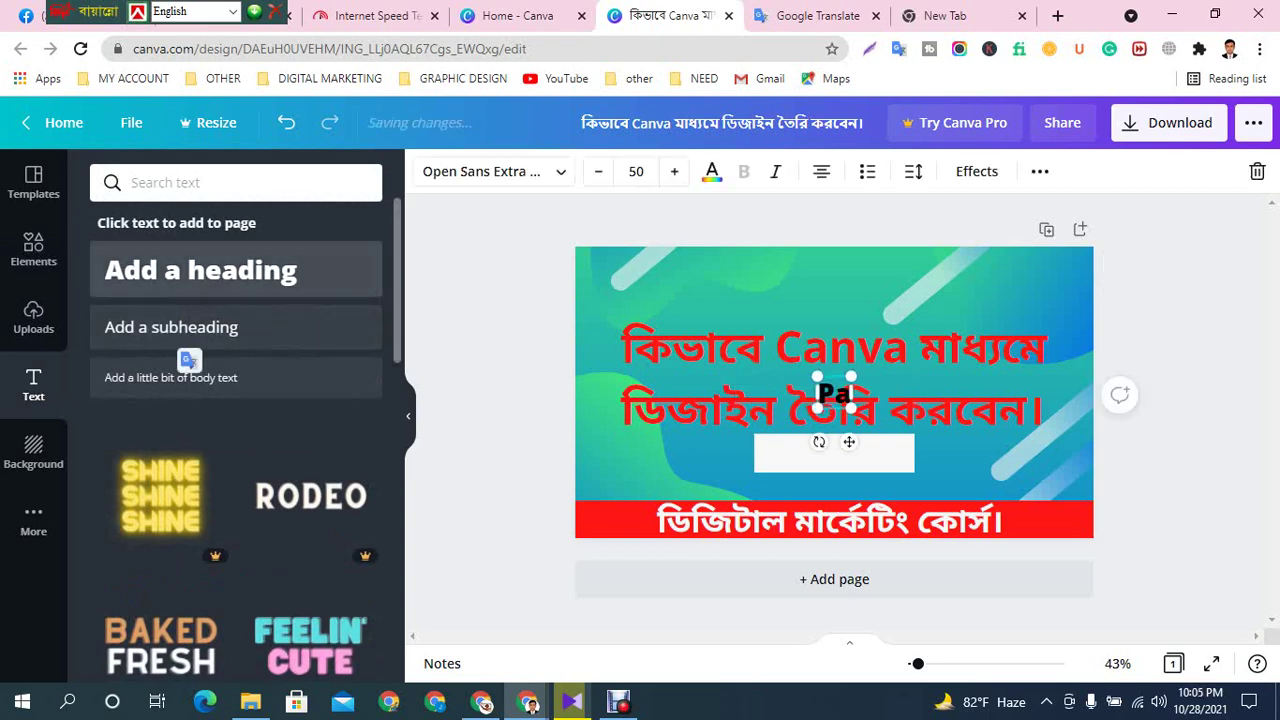
text(rt:1)
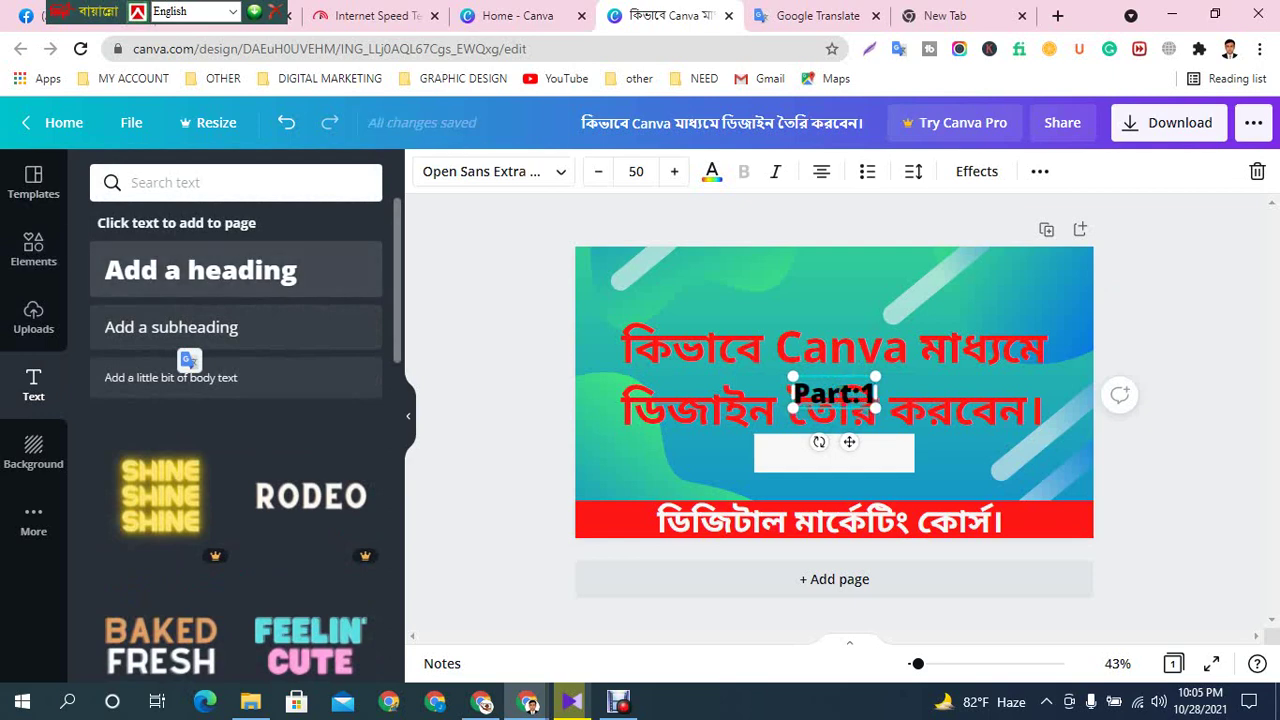
click(500, 370)
drag(834, 393, 834, 453)
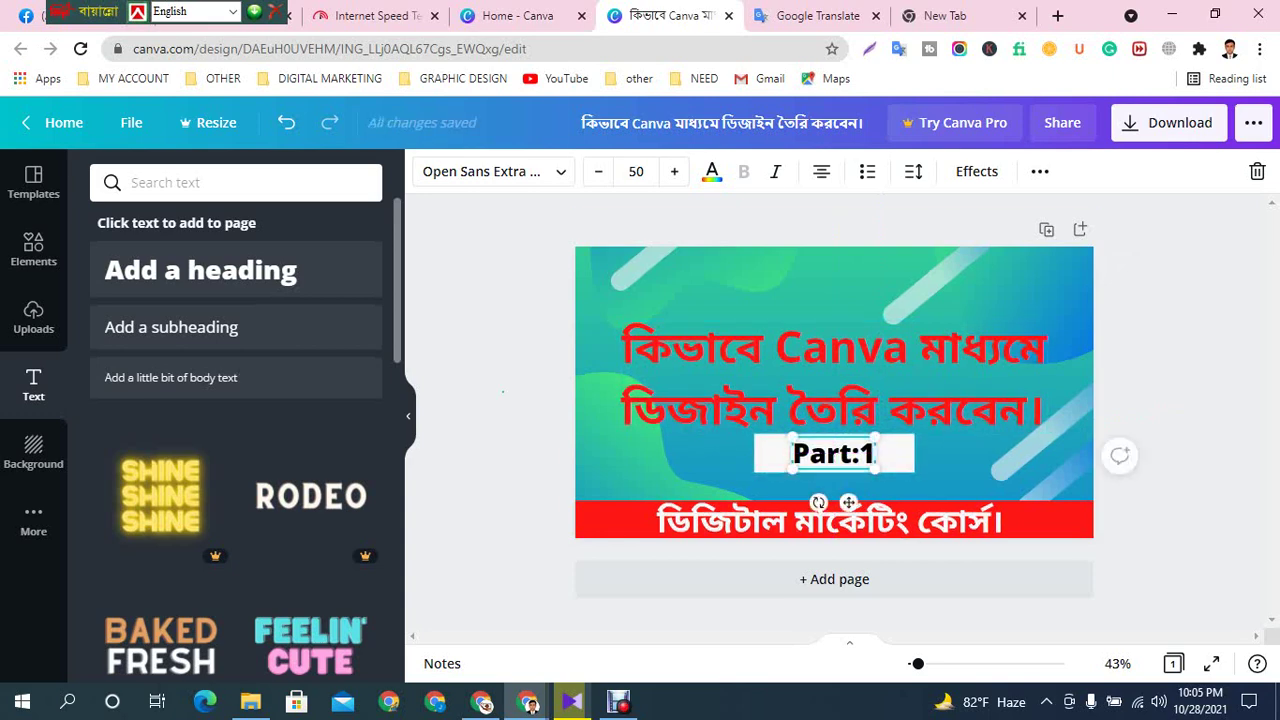
click(500, 480)
Fill the rectangle behind the "Part:1" heading with the custom amber colour #F8BA00
click(773, 454)
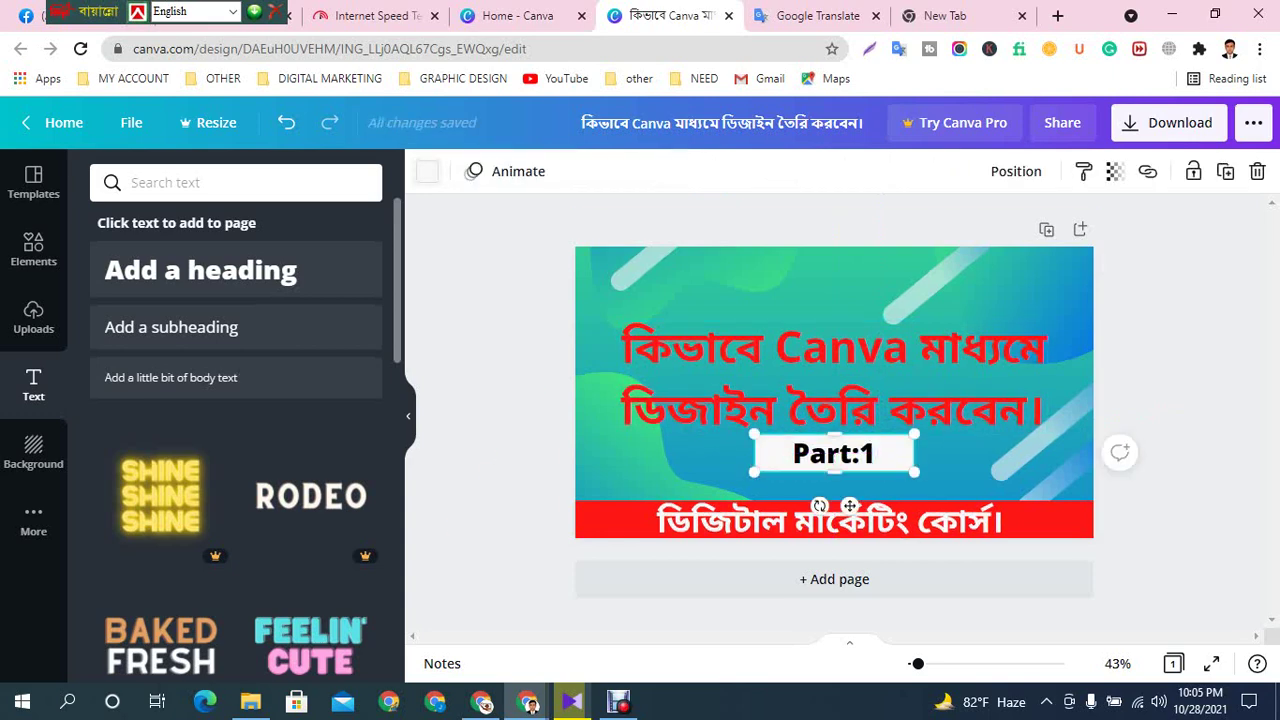
click(427, 171)
scroll(214, 510, down, 1)
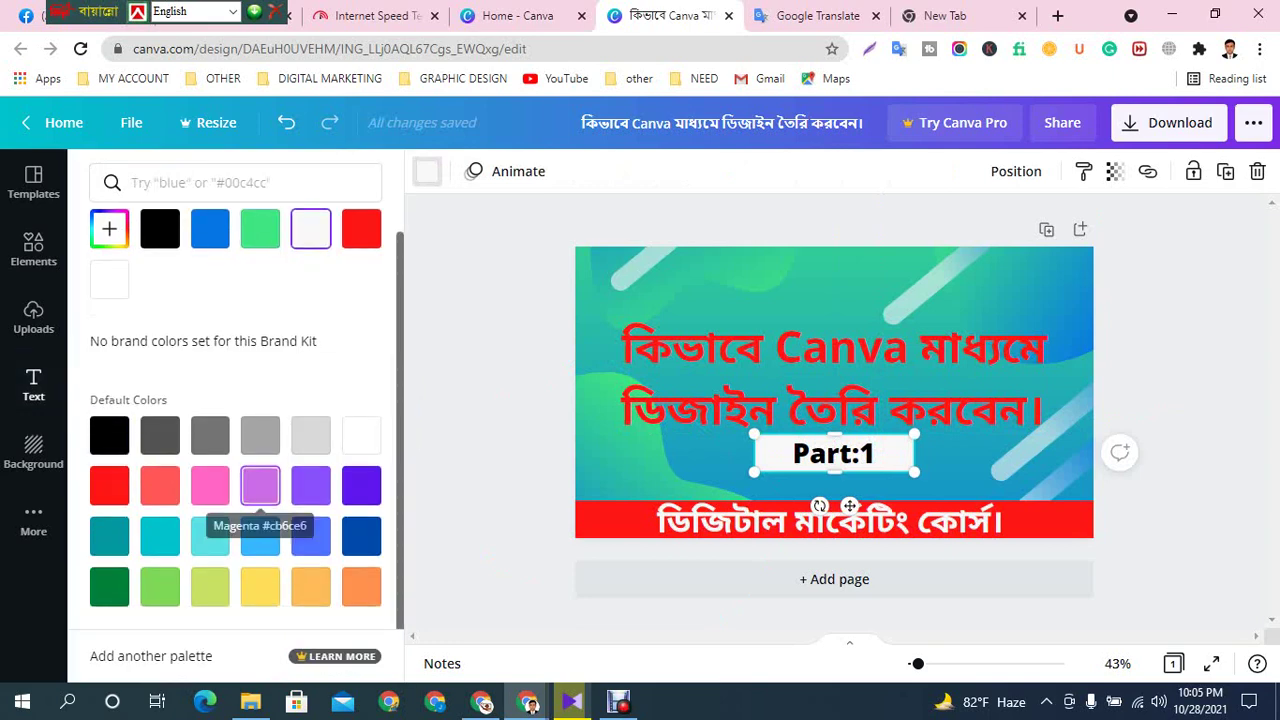
click(311, 587)
click(260, 587)
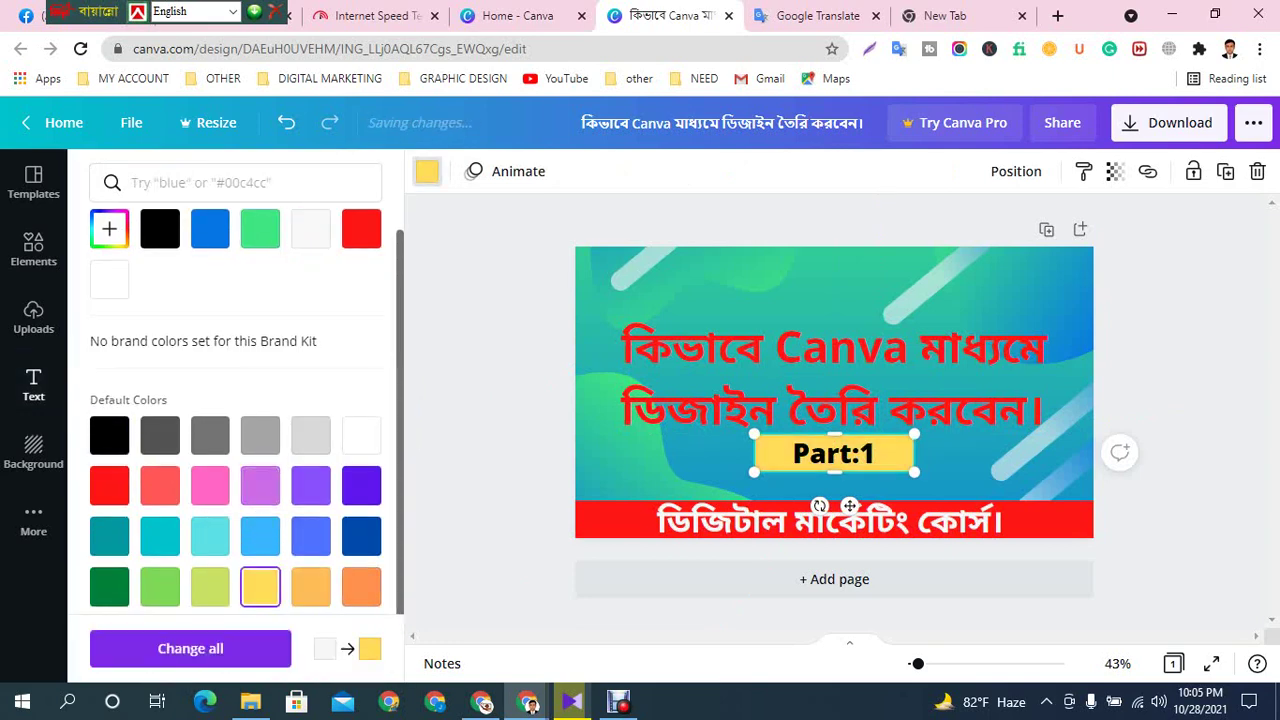
click(361, 587)
scroll(361, 587, down, 1)
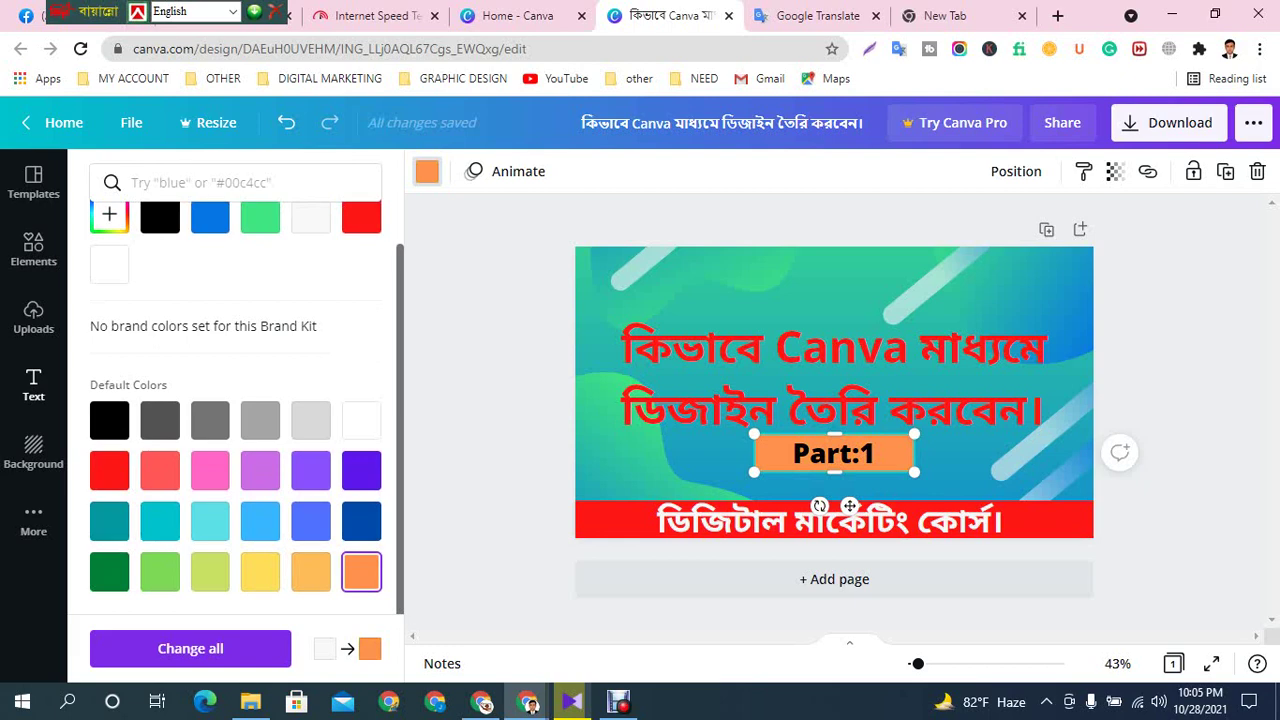
scroll(235, 408, up, 1)
click(110, 269)
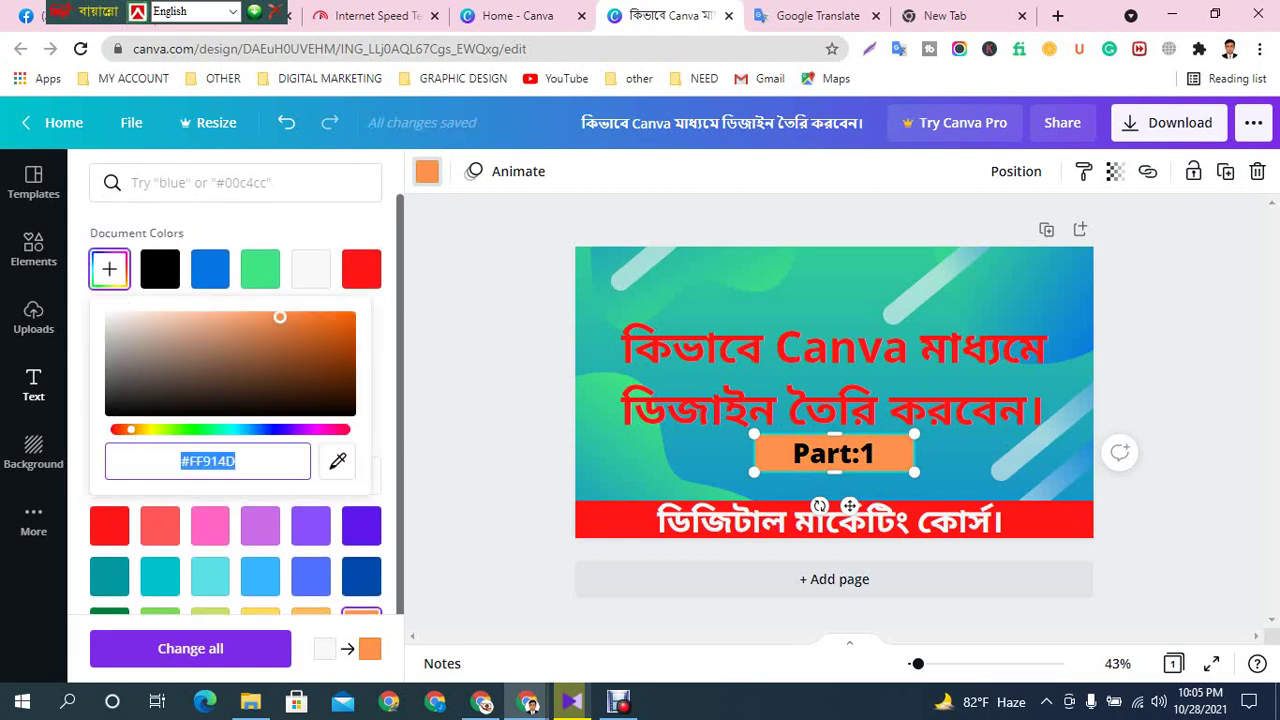
drag(131, 429, 145, 429)
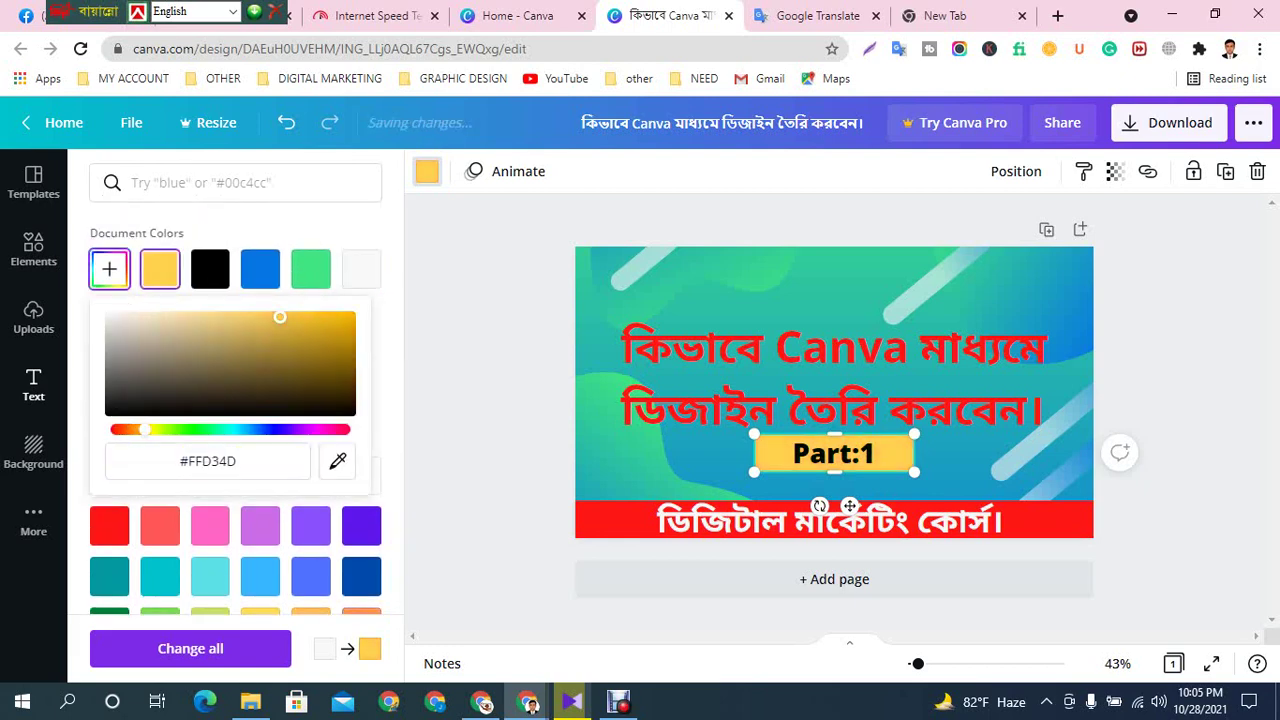
drag(279, 317, 353, 315)
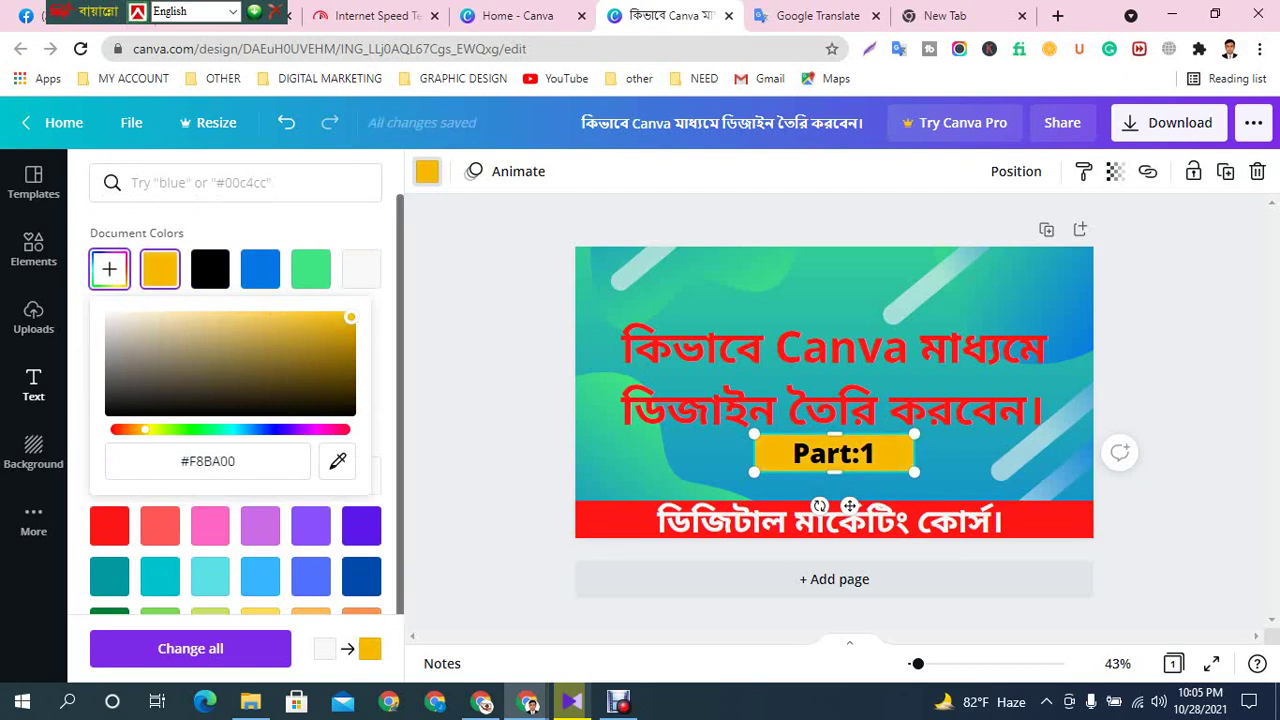
click(474, 343)
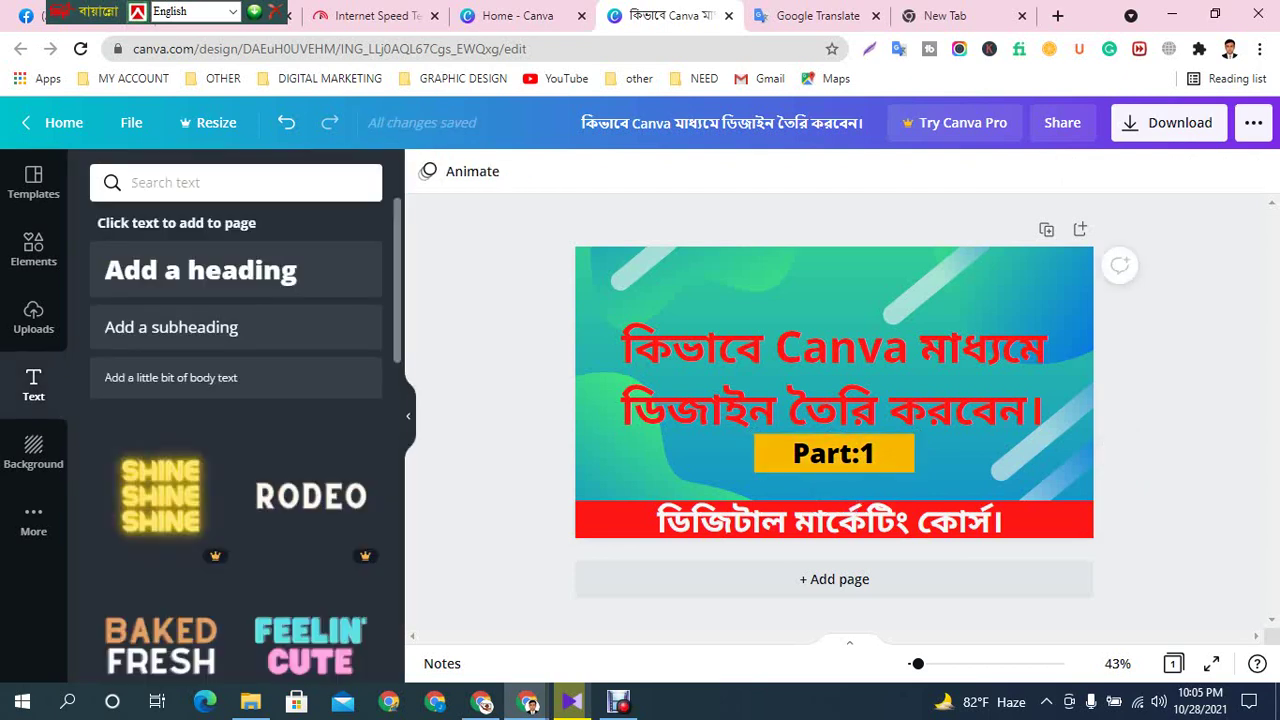
Try off-white and red on the "Part:1" text and return it to black
click(834, 453)
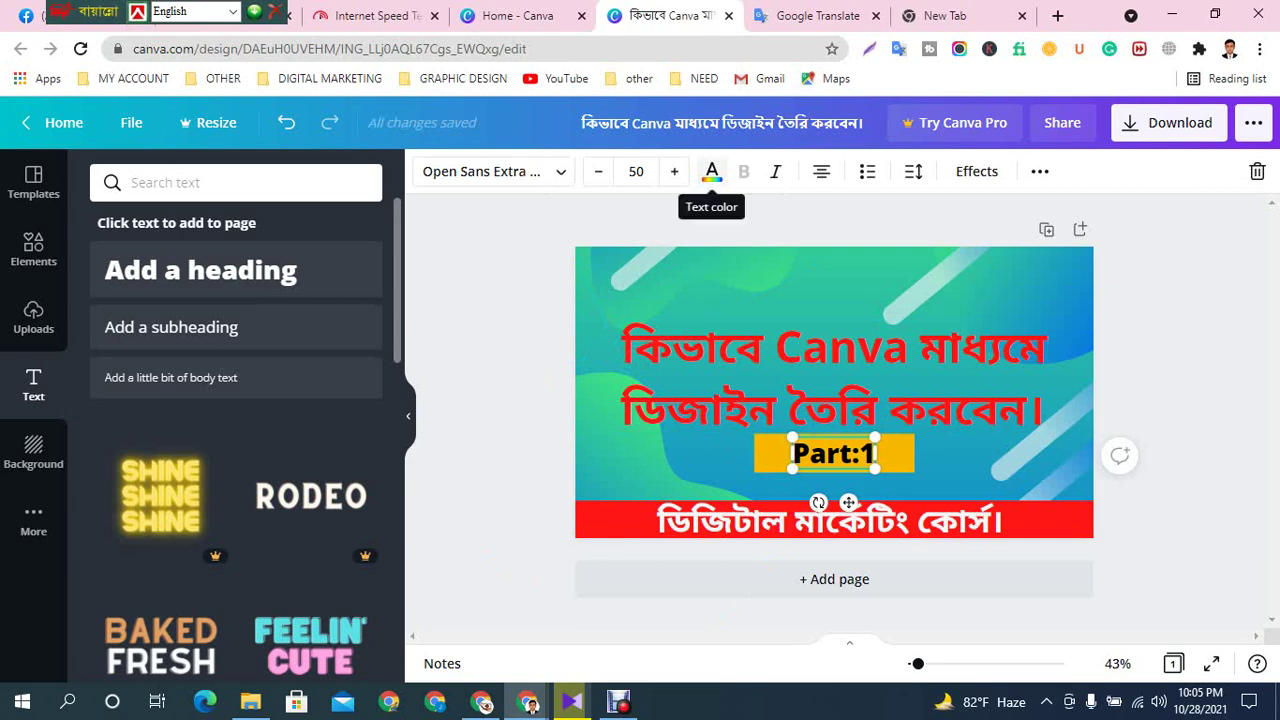
click(712, 171)
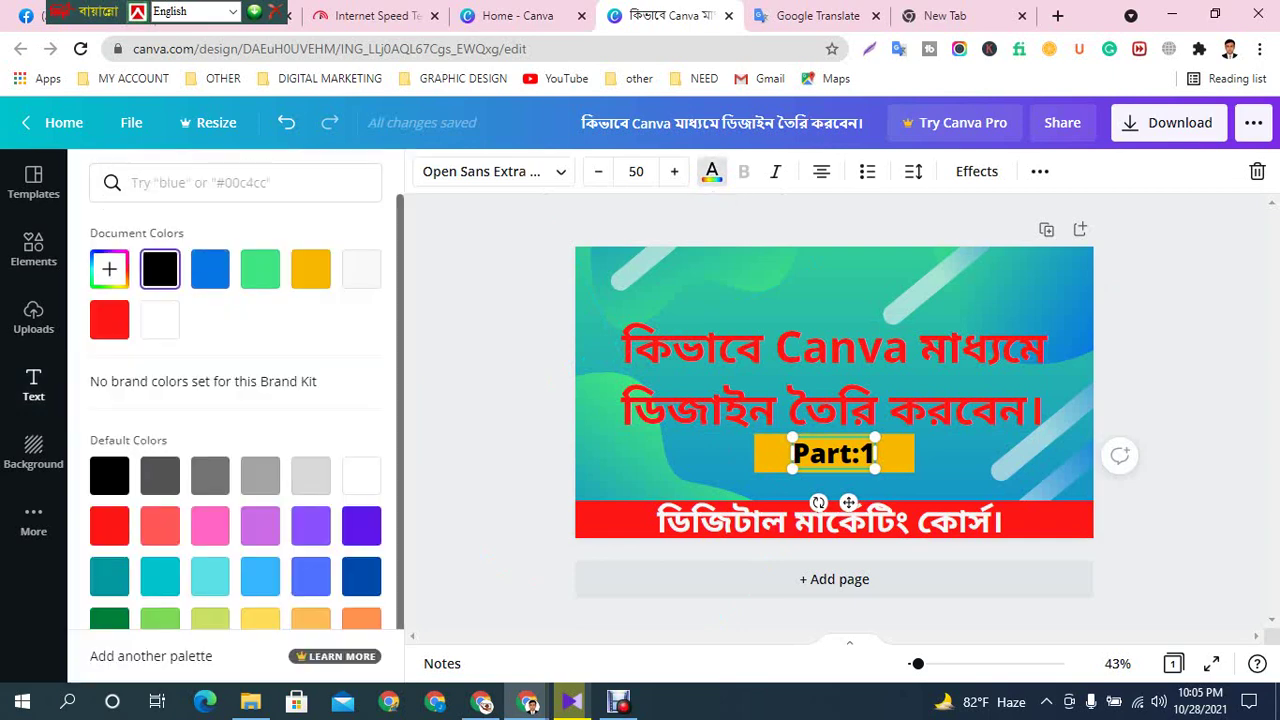
click(361, 268)
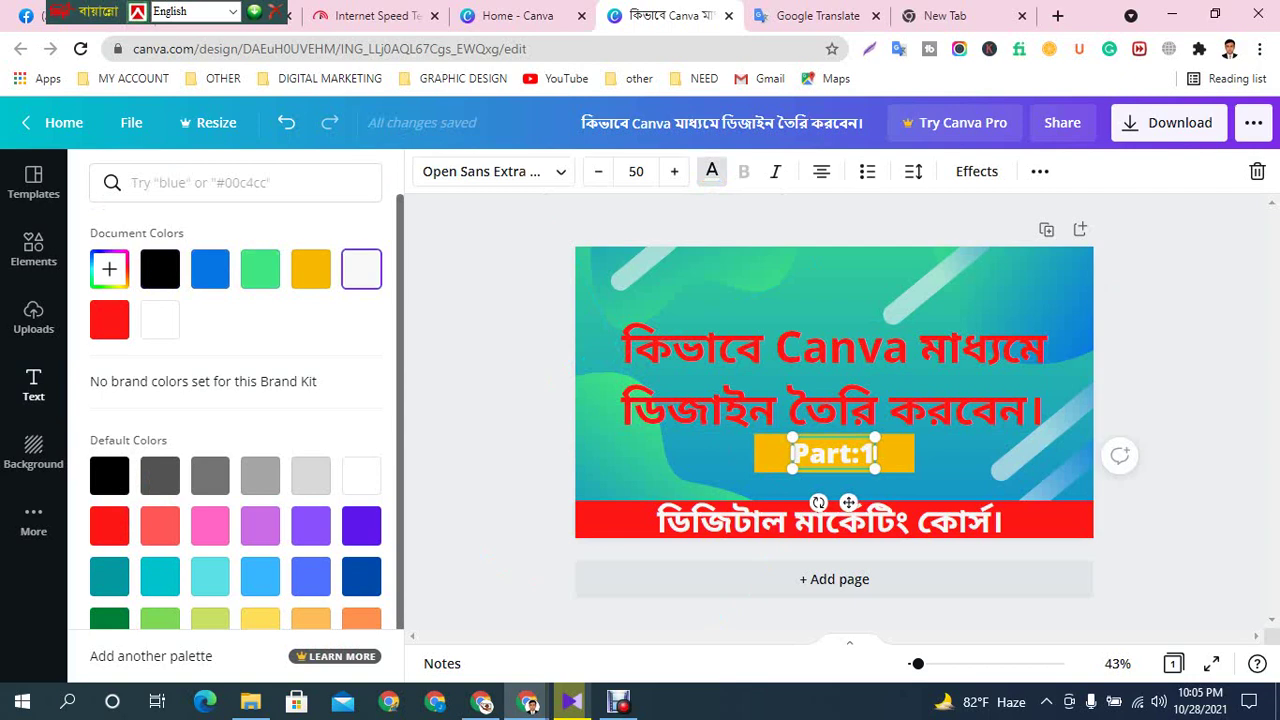
click(109, 319)
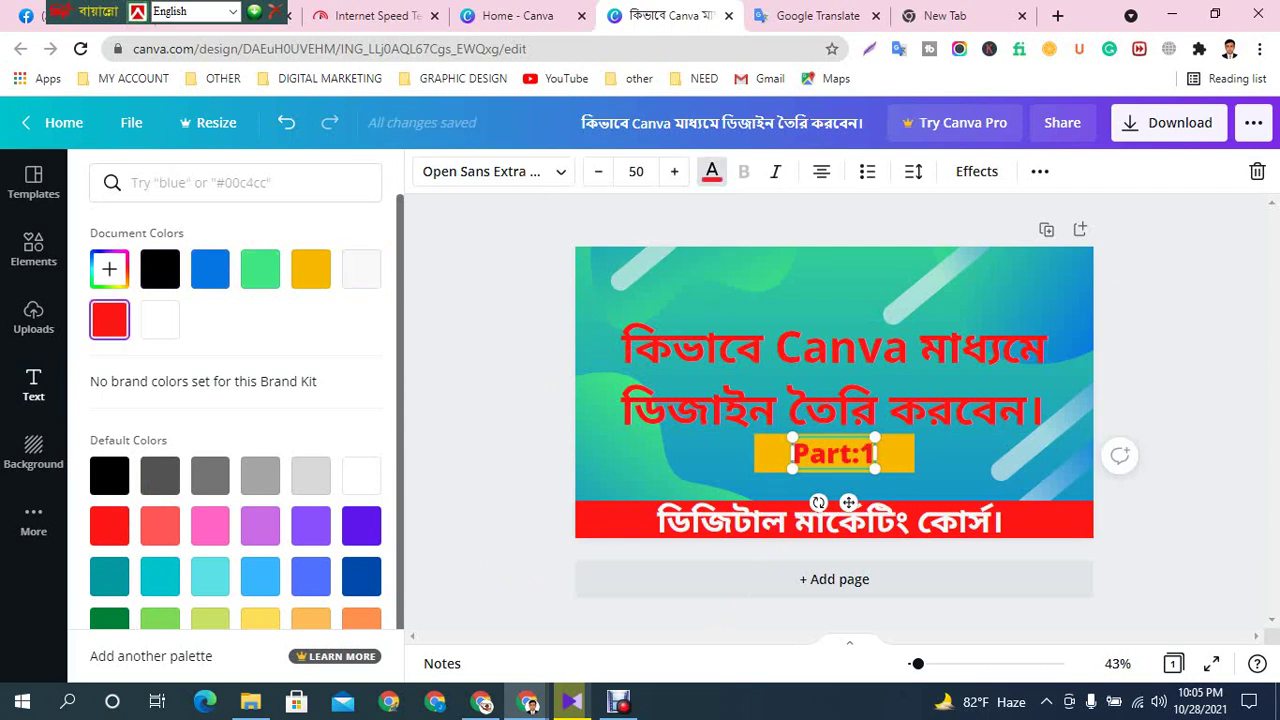
click(160, 268)
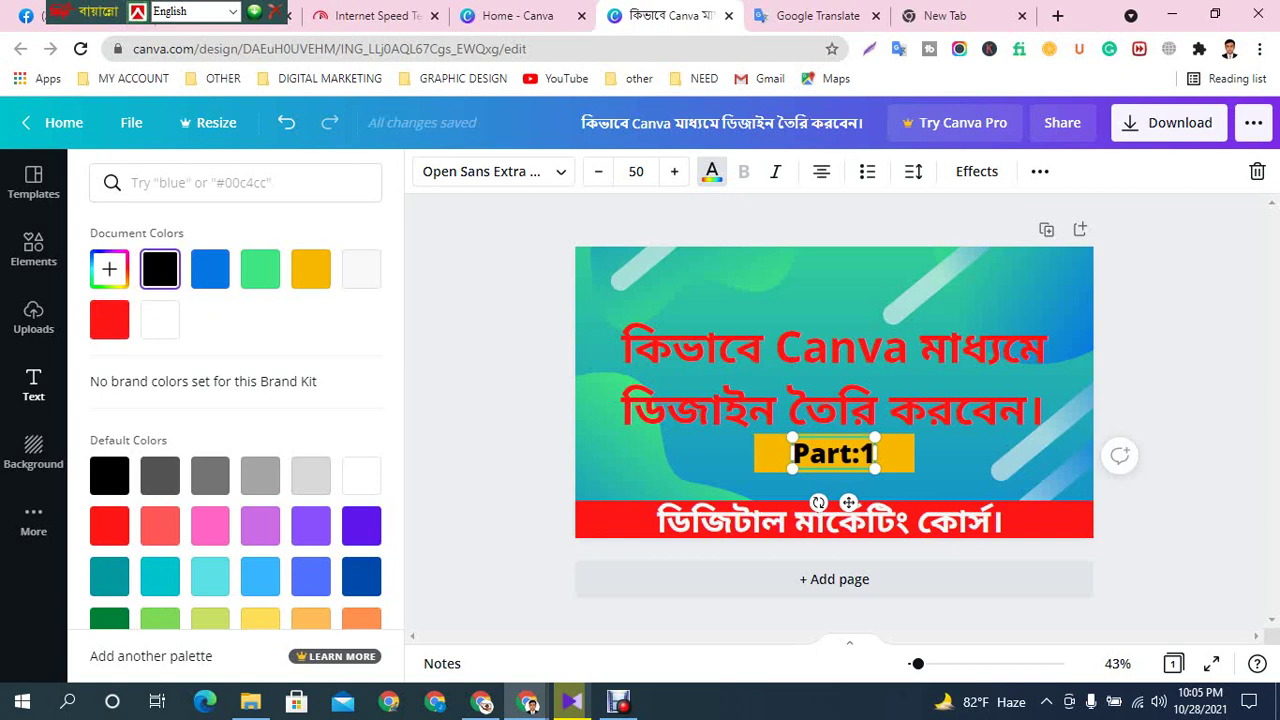
click(1180, 350)
click(1180, 350)
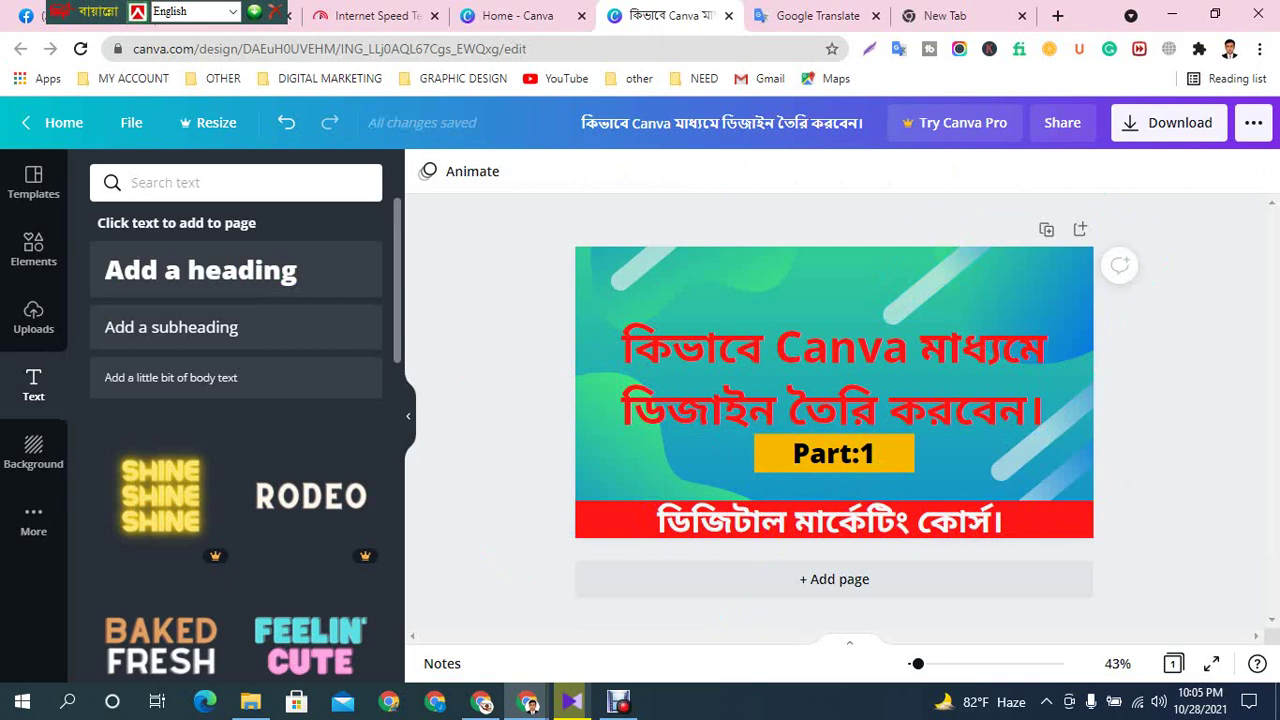
Duplicate the finished thumbnail page and change the copy's part label to "Part:2"
click(1046, 229)
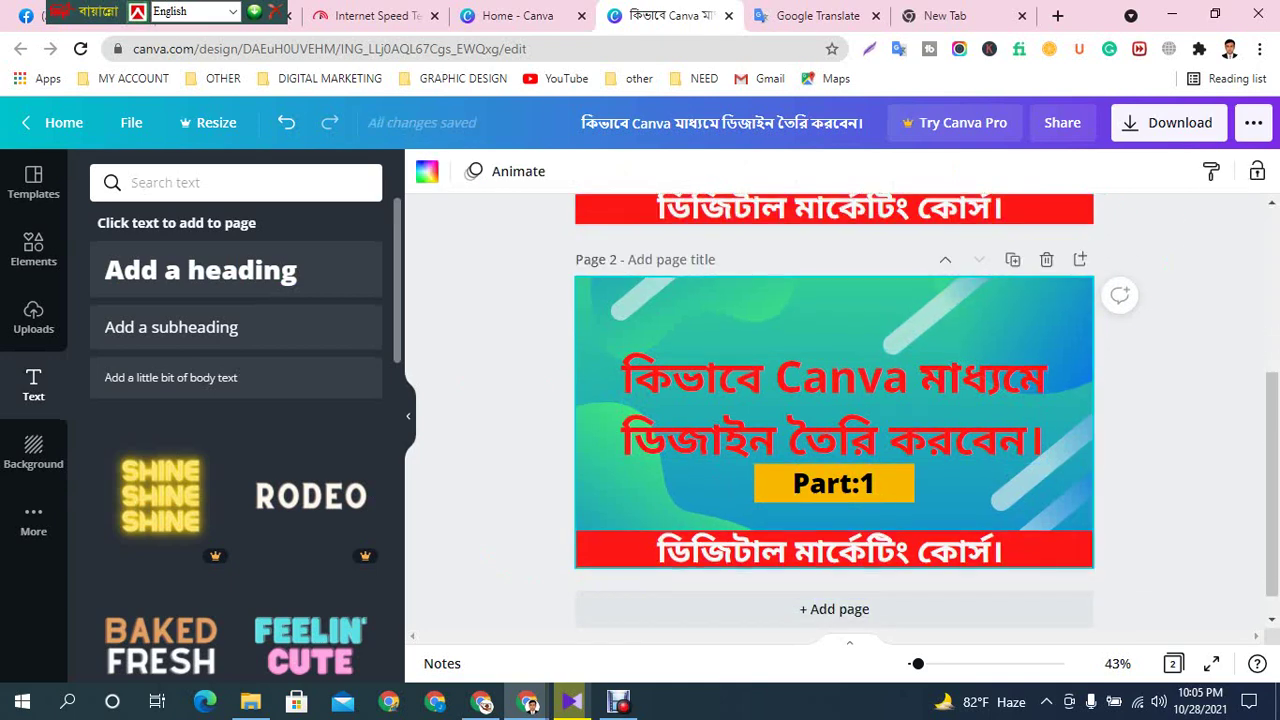
click(860, 484)
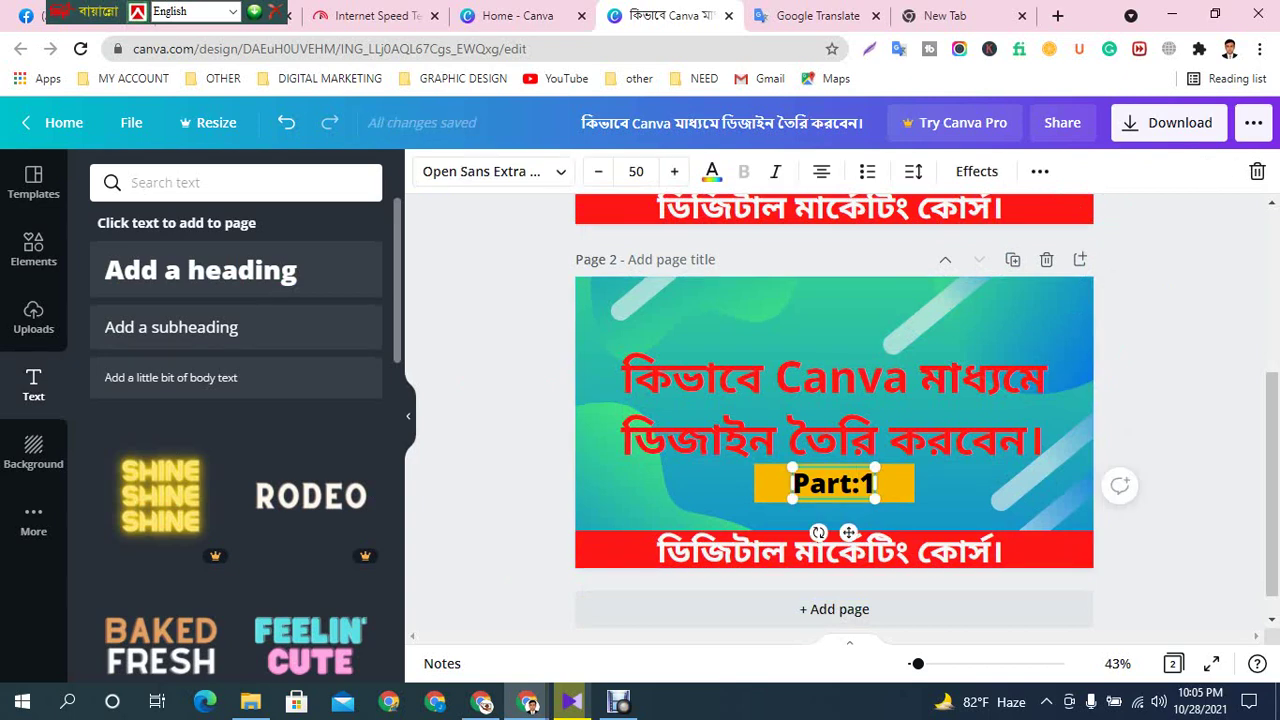
mouse_move(860, 484)
mouse_down()
mouse_move(827, 484)
mouse_move(874, 484)
mouse_up()
text(2)
key(Escape)
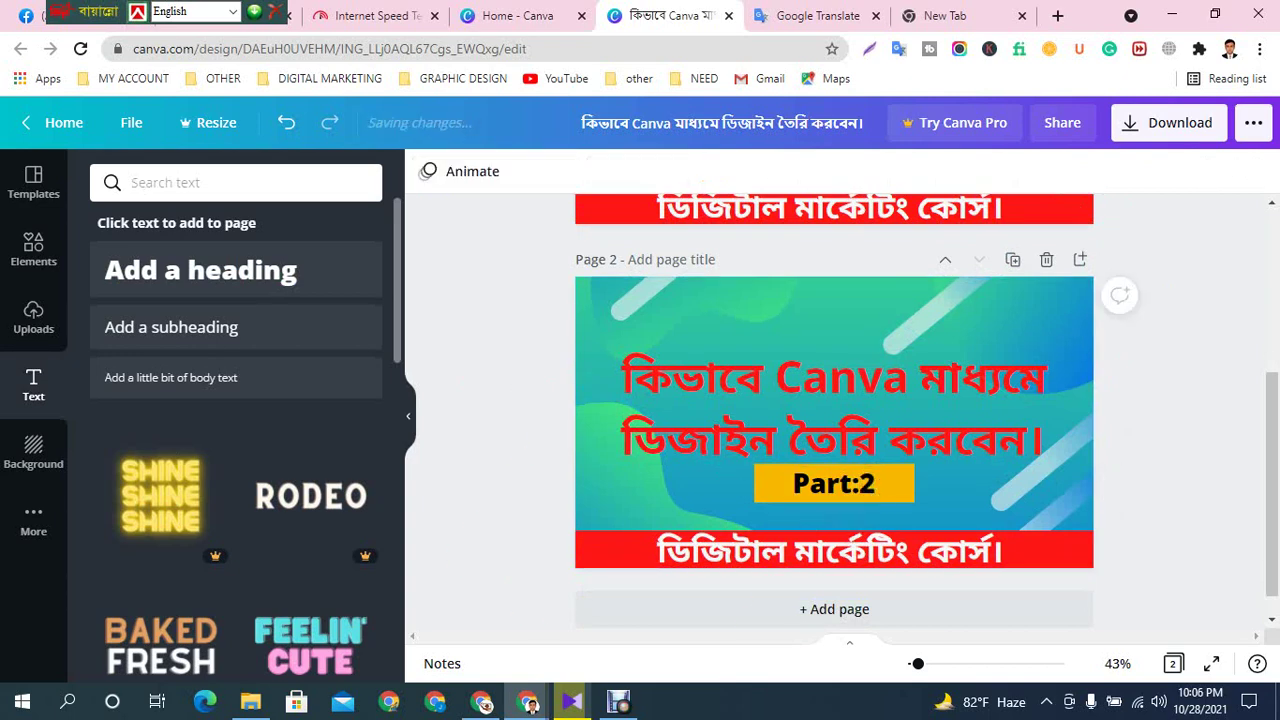
scroll(834, 410, down, 1)
scroll(834, 410, up, 3)
scroll(834, 410, down, 4)
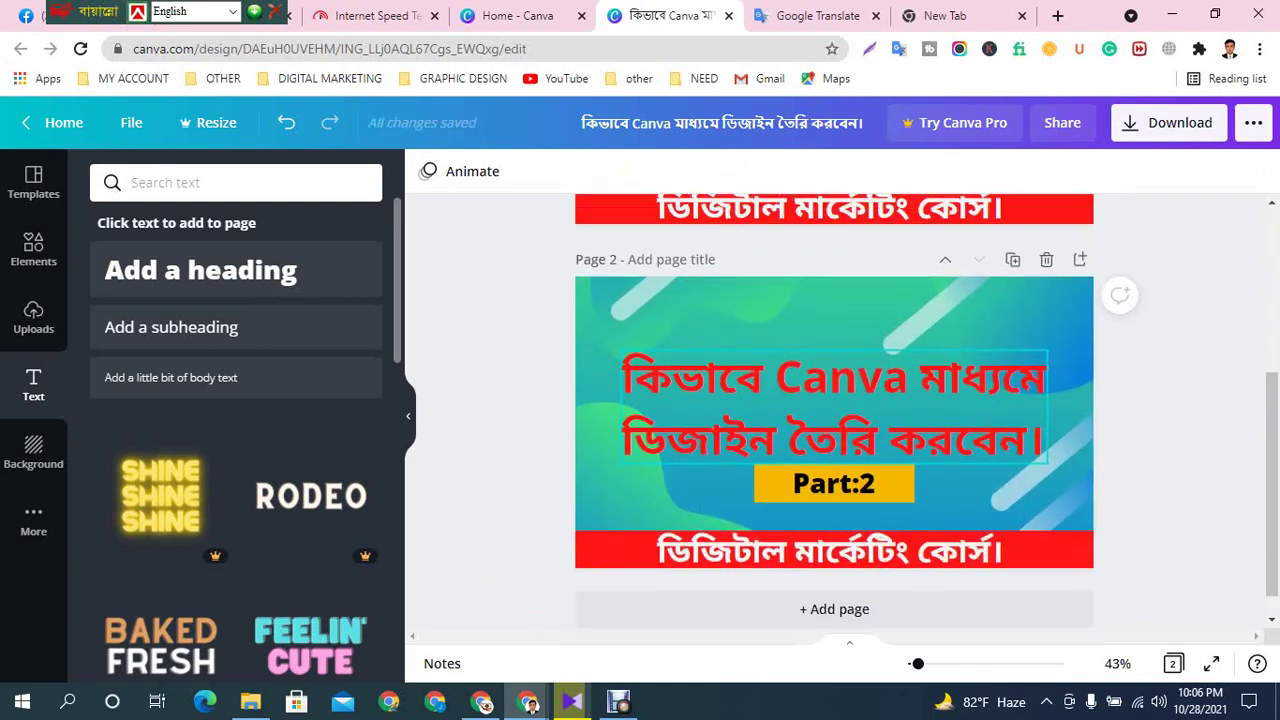
scroll(834, 410, up, 3)
scroll(834, 410, down, 3)
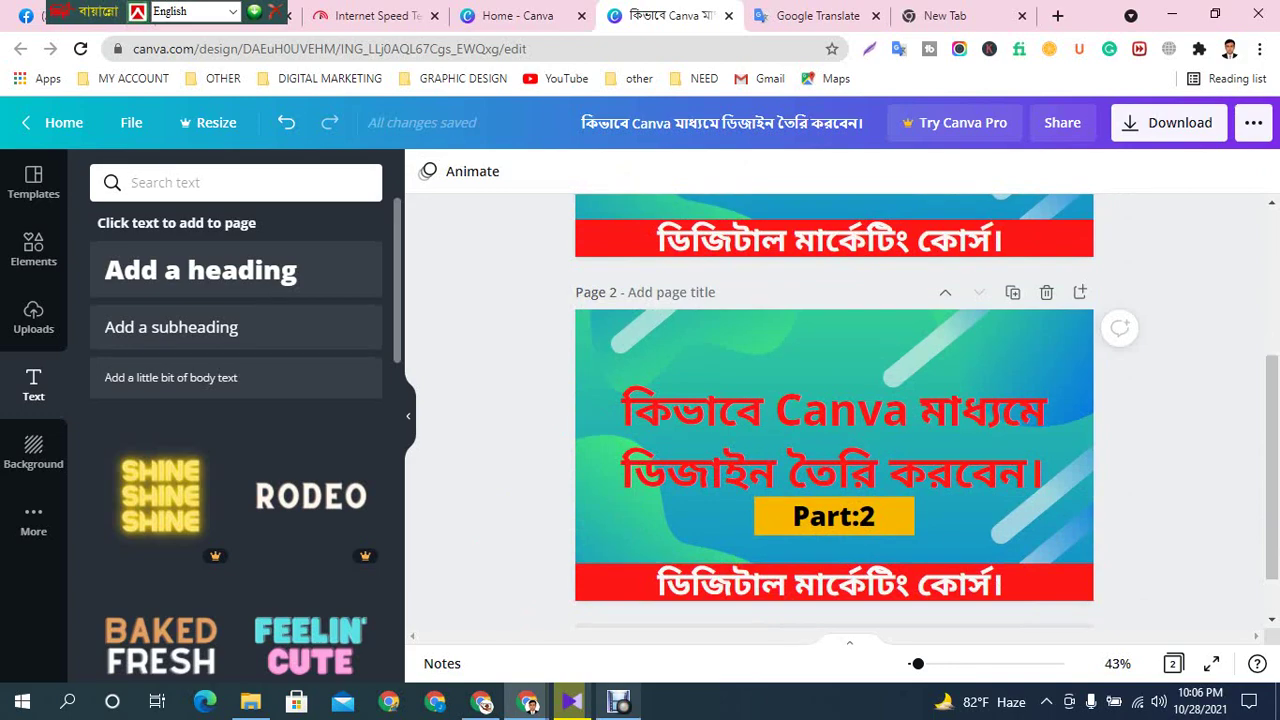
Switch to the Google Meet call to check it and return to the thumbnail design in Canva
click(618, 702)
click(448, 540)
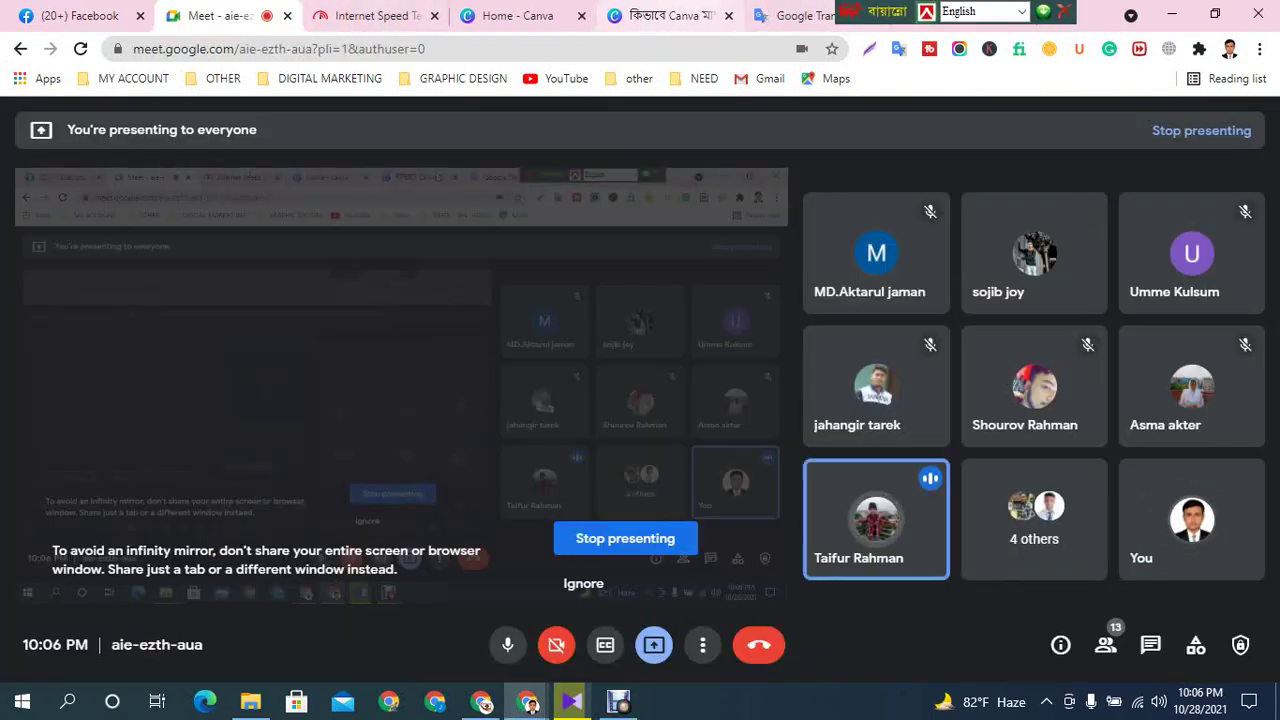
click(662, 15)
Duplicate page 2 to make a third thumbnail page
scroll(834, 350, up, 3)
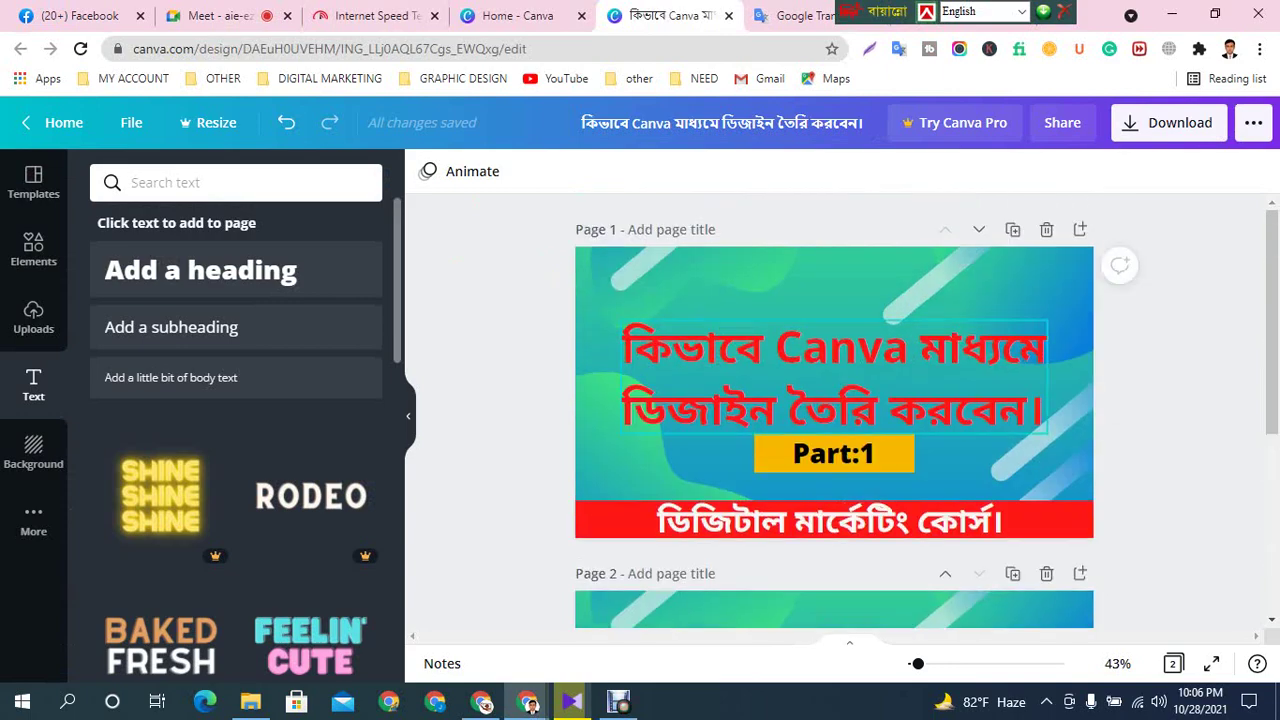
scroll(834, 350, down, 4)
scroll(834, 350, up, 3)
scroll(834, 410, up, 1)
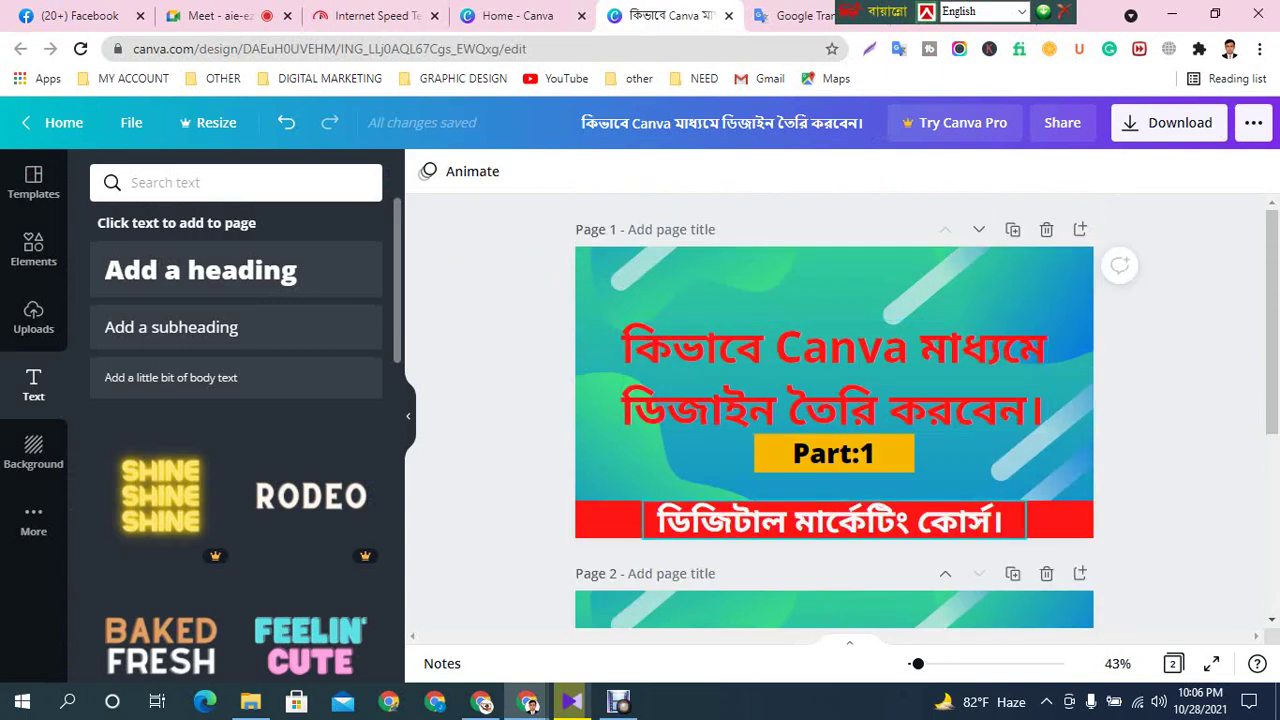
scroll(834, 410, down, 3)
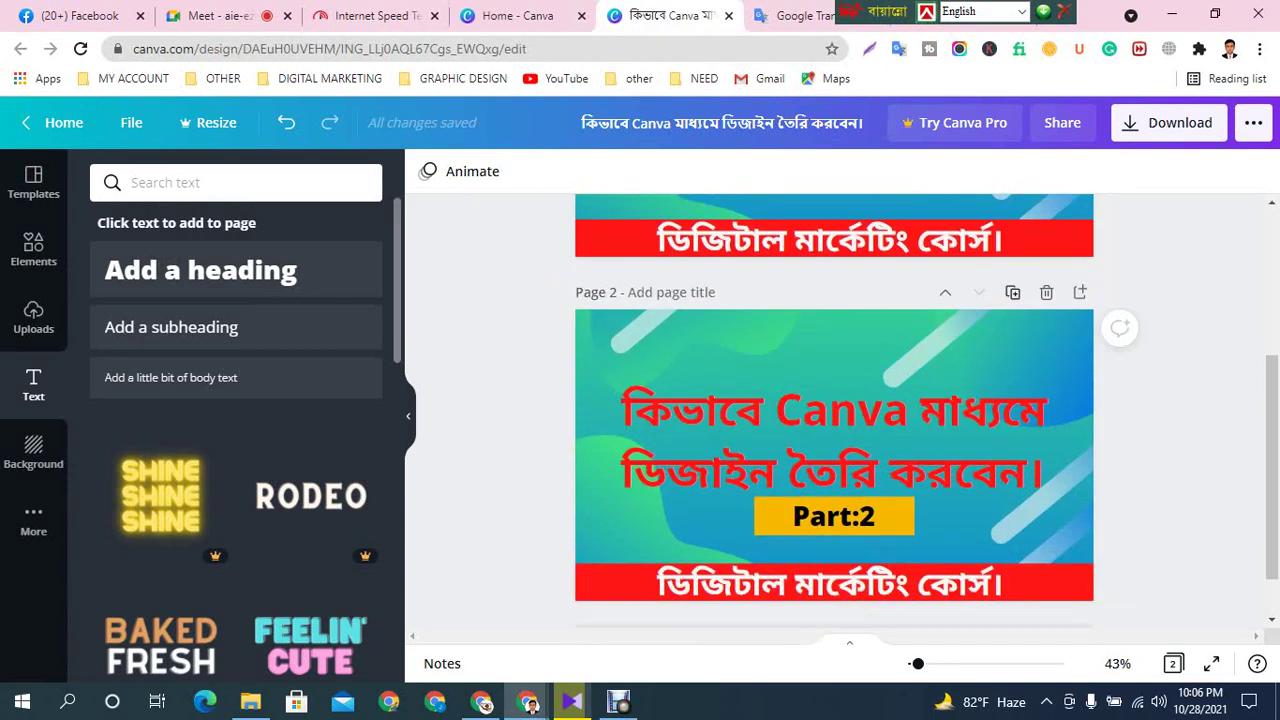
click(1012, 292)
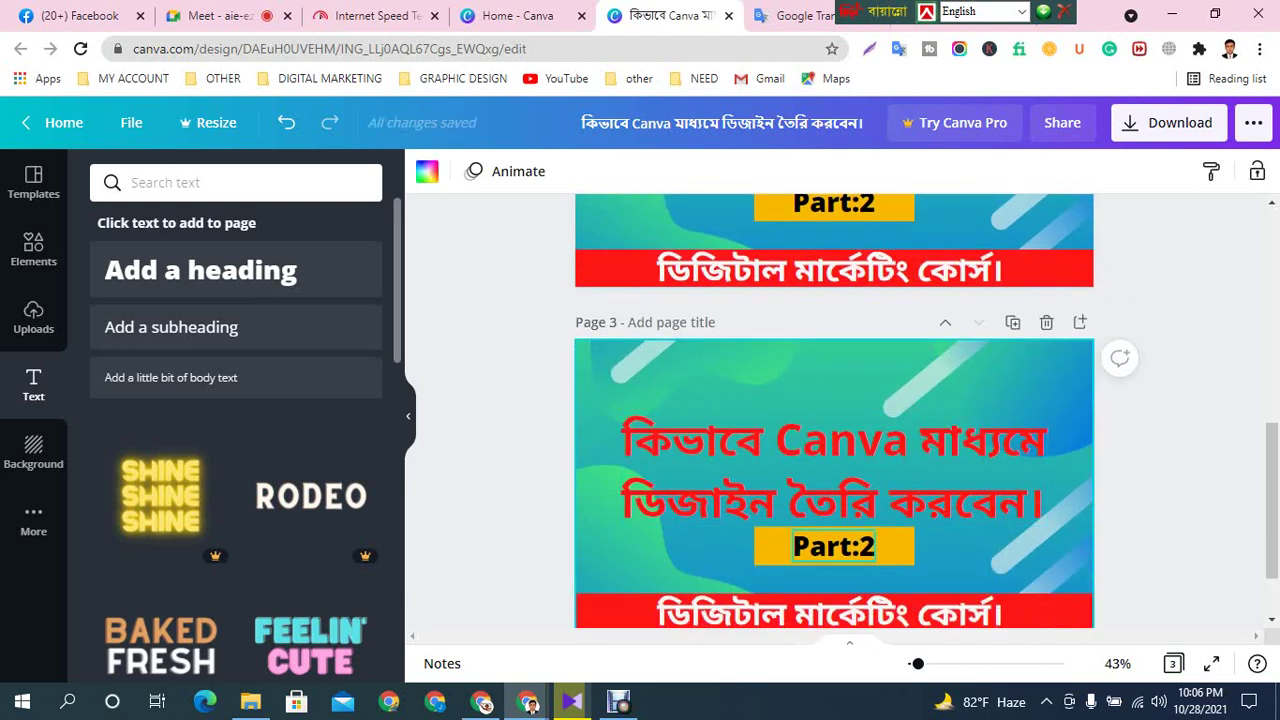
Change the part label on page 3 to "Part:3"
click(838, 547)
double_click(868, 546)
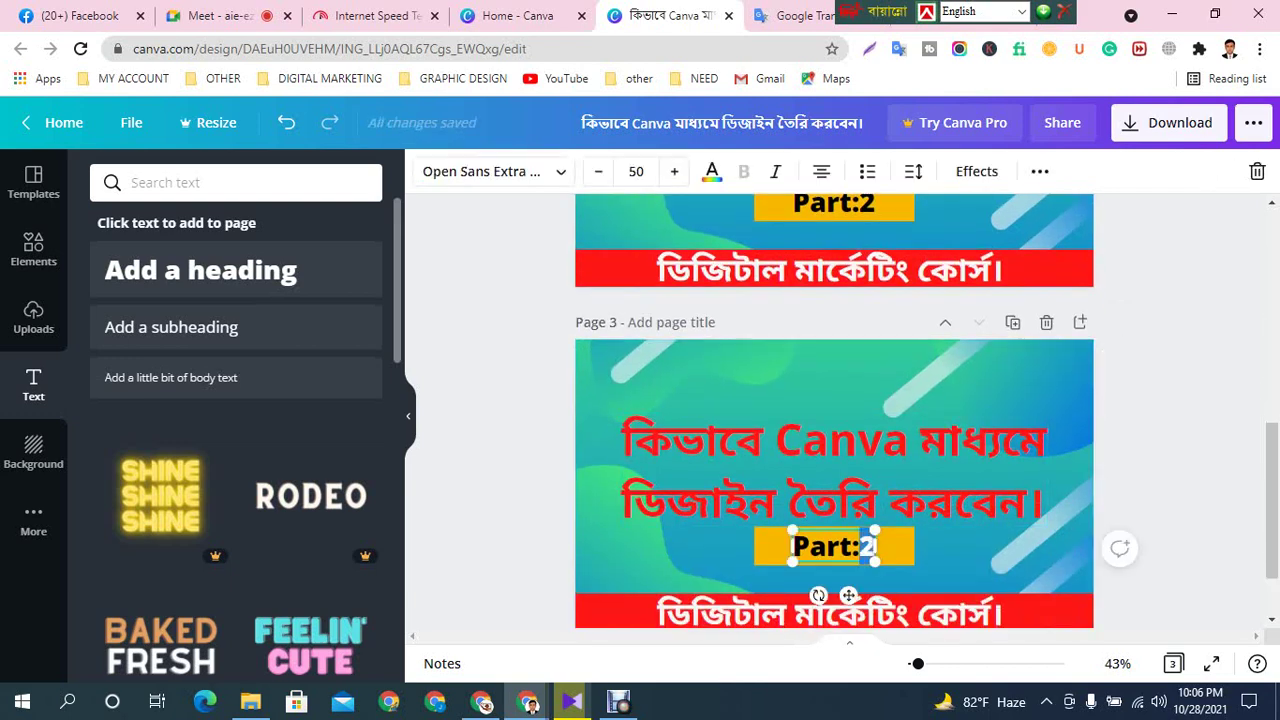
text(3)
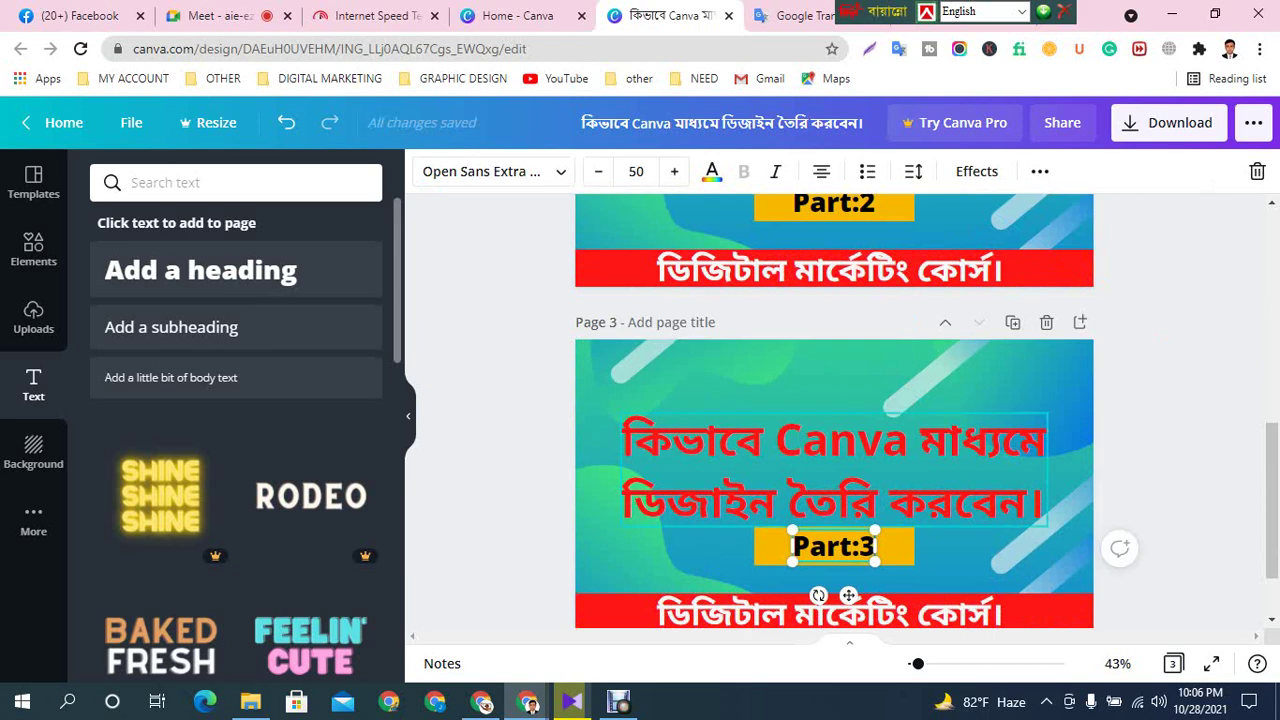
Duplicate page 3 and change the new page's part label to "Part:4"
click(1012, 322)
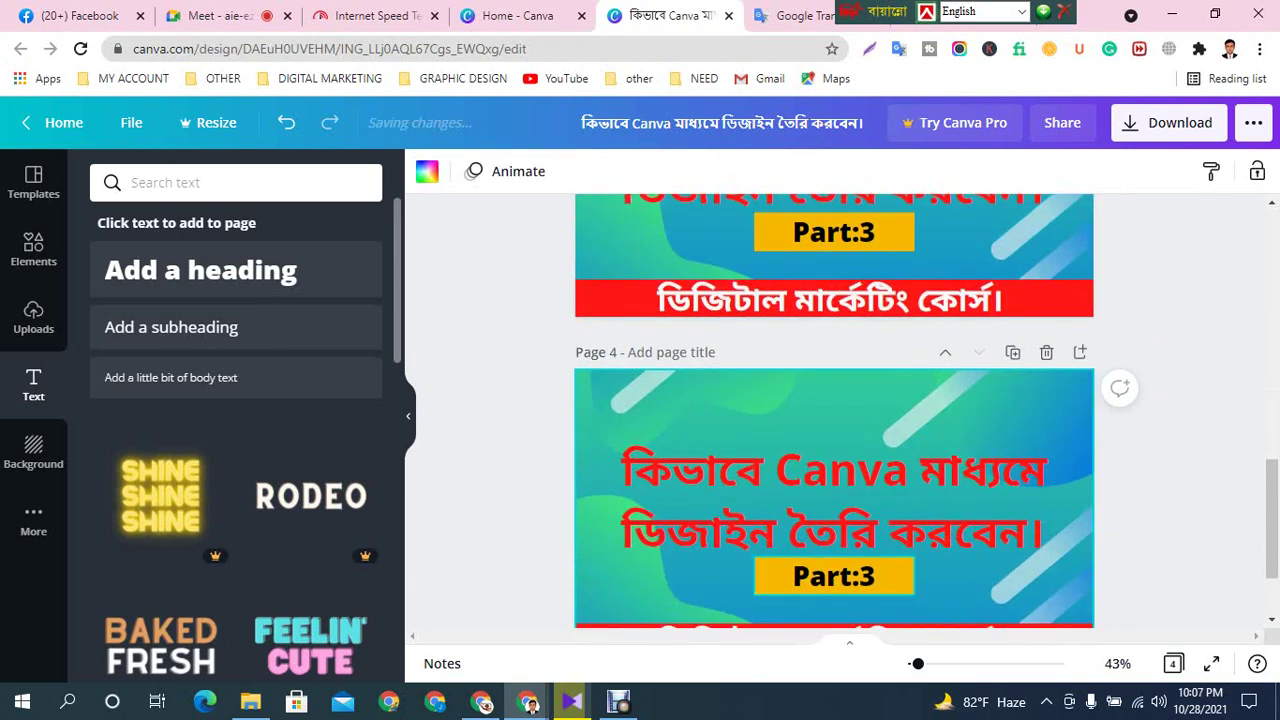
double_click(873, 577)
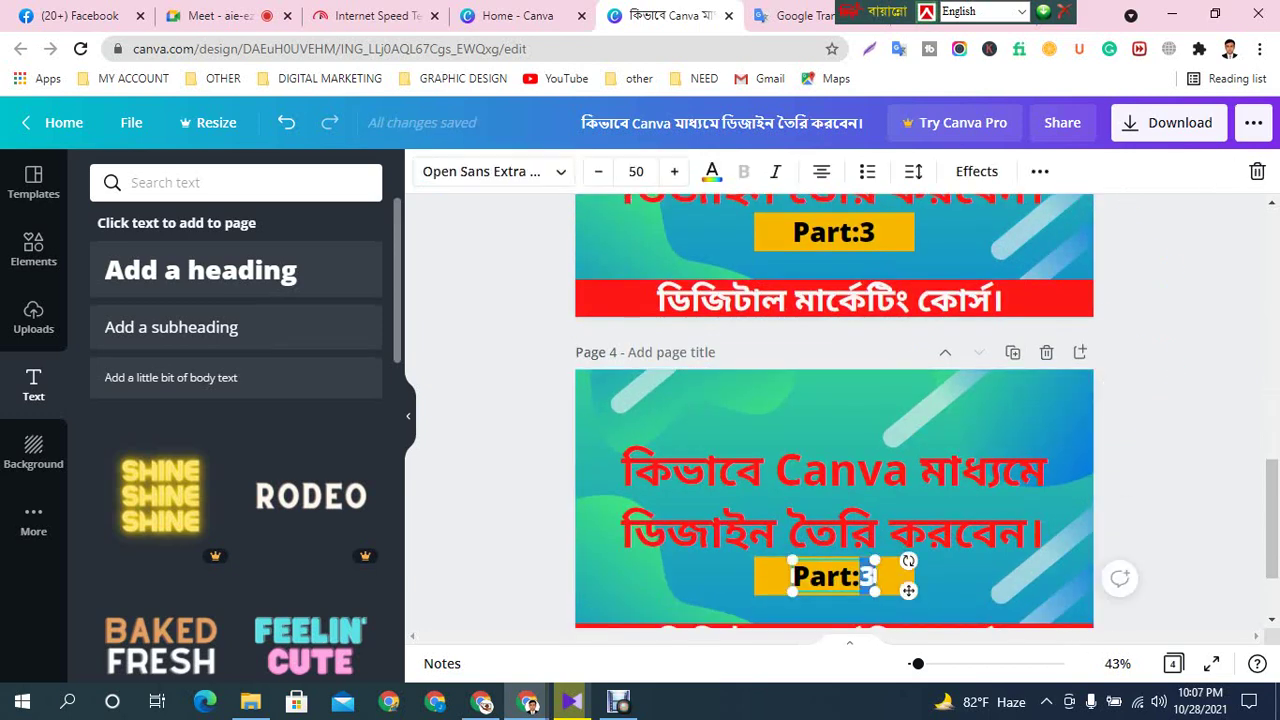
text(4)
Duplicate page 4 and change the part label on the fifth page to "Part:5"
click(1012, 352)
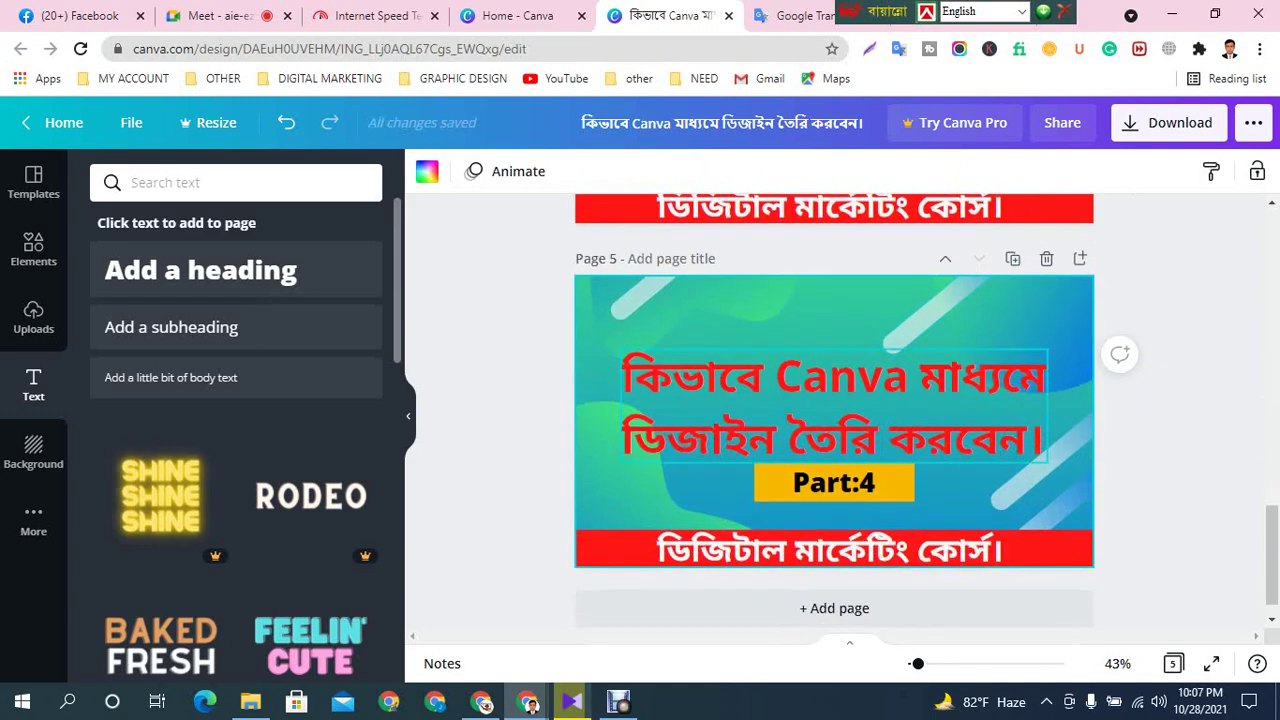
click(858, 484)
mouse_move(860, 484)
mouse_down()
mouse_move(827, 484)
mouse_move(874, 483)
mouse_up()
text(5)
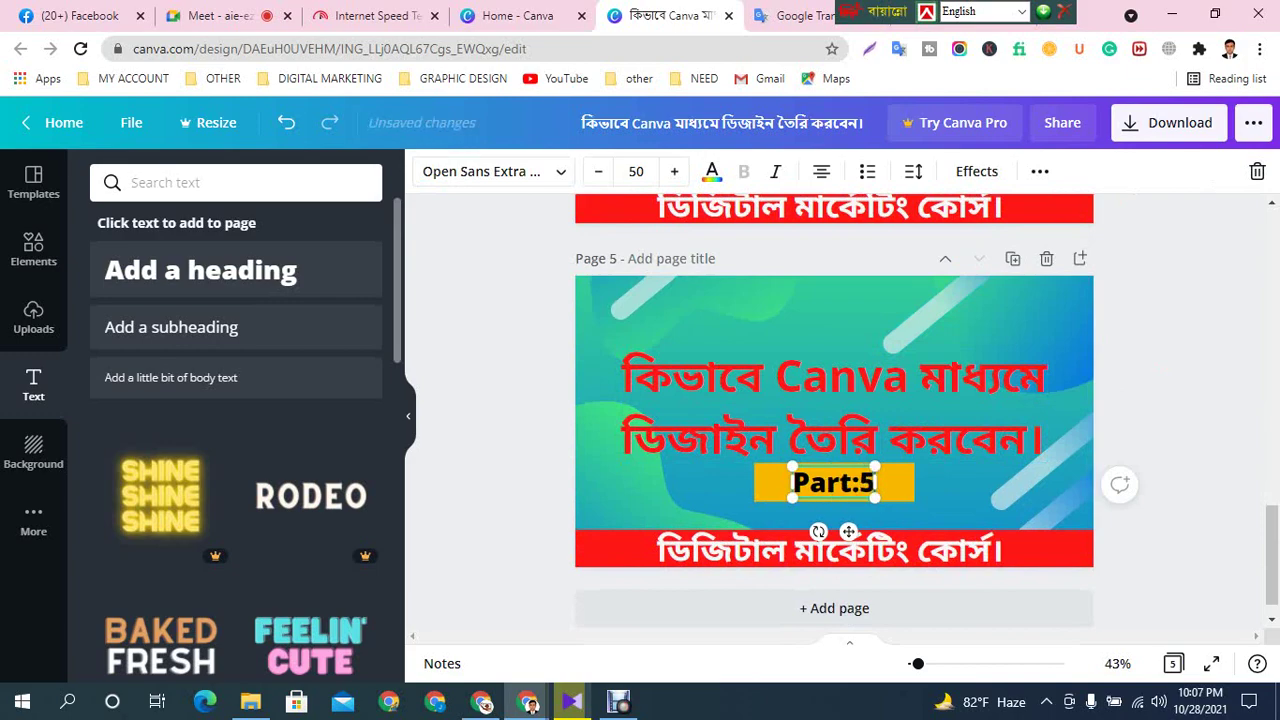
key(Escape)
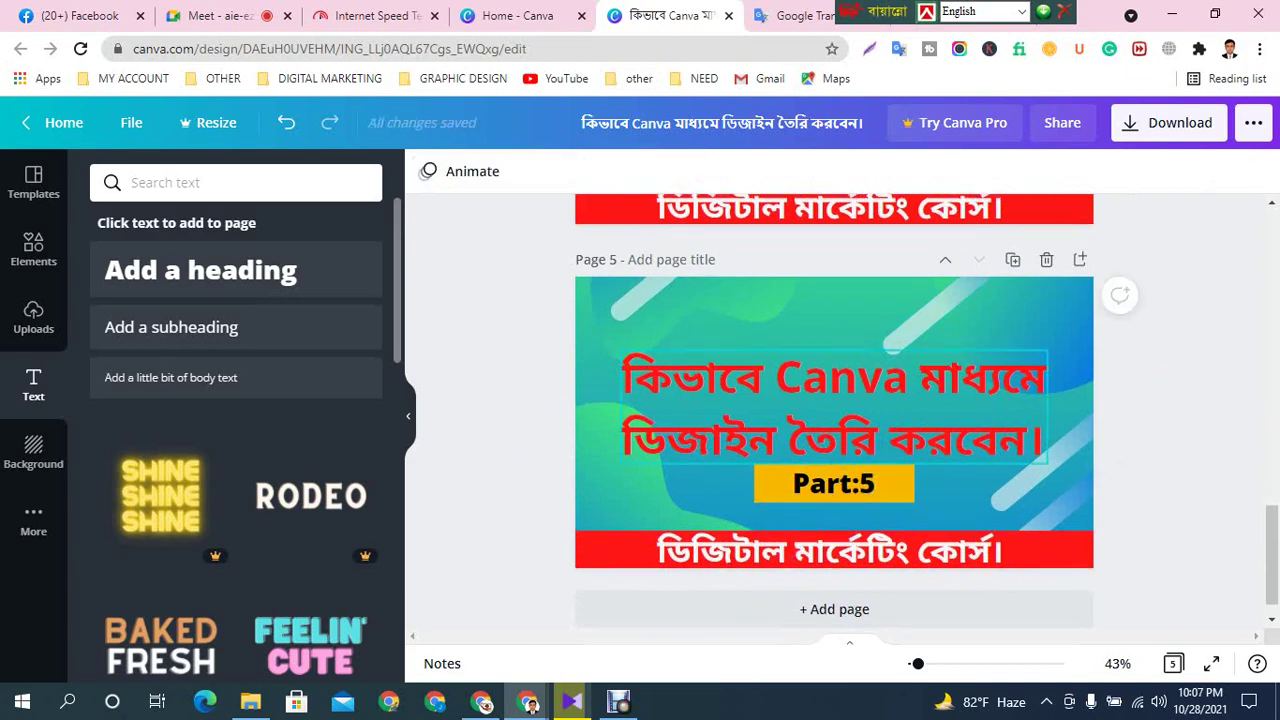
Download all five thumbnail pages as PNG, save the zip file to the Downloads folder and dismiss the Canva Pro offer
scroll(834, 412, up, 14)
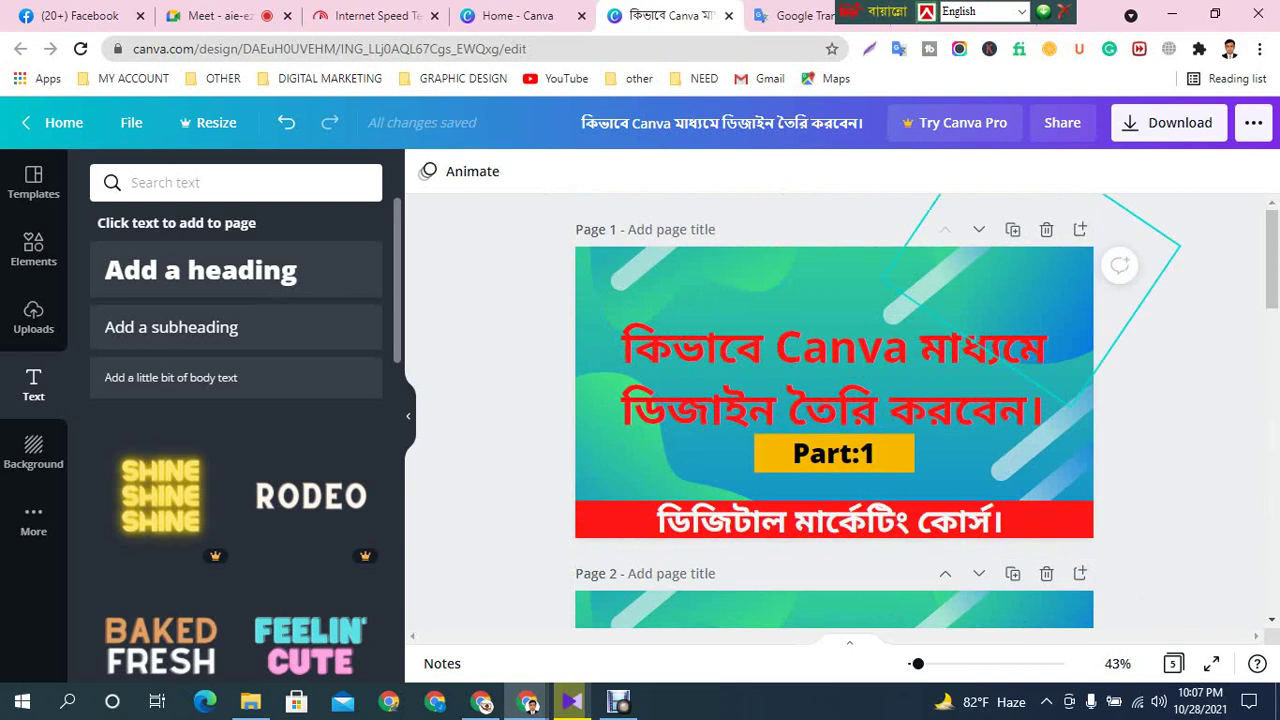
click(1168, 122)
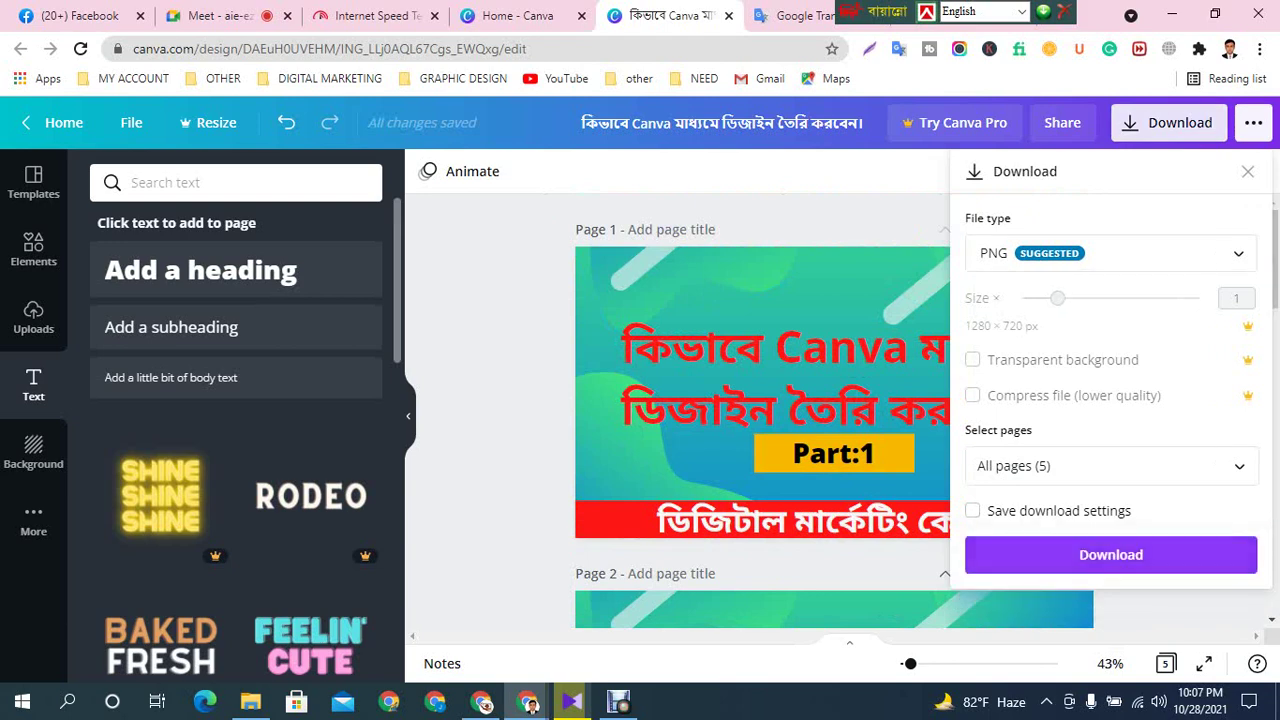
click(1110, 552)
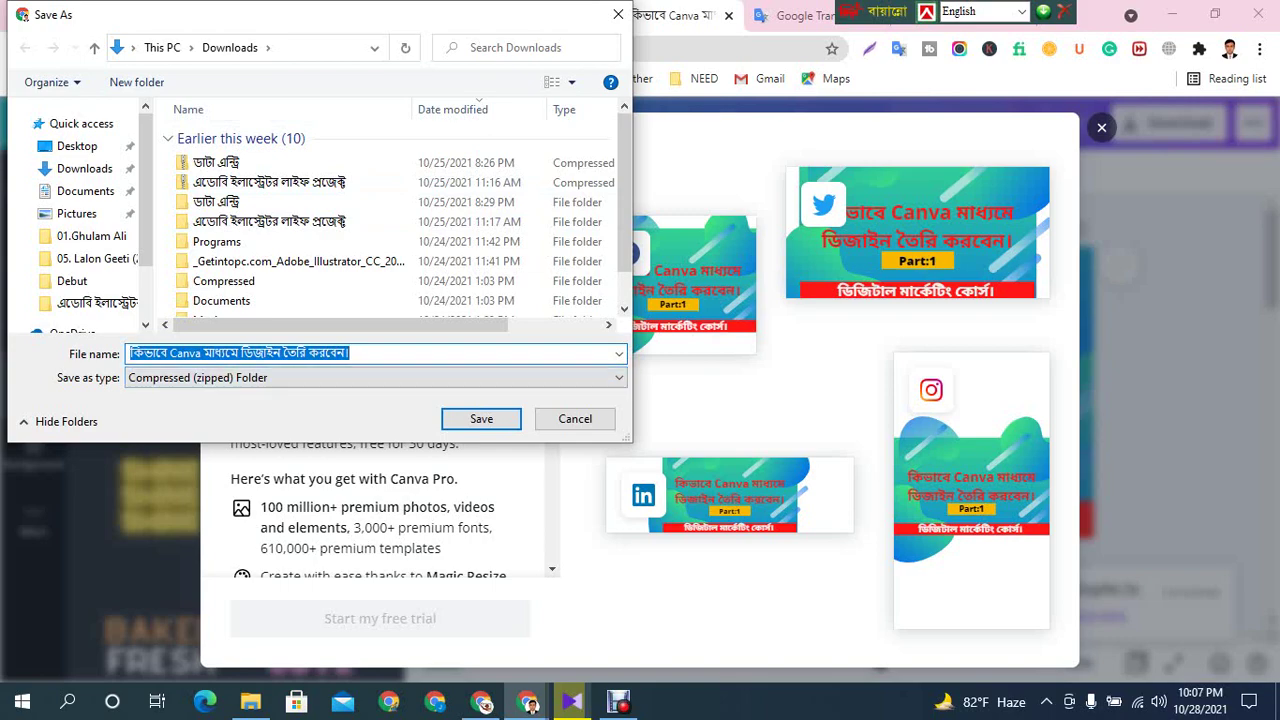
click(481, 418)
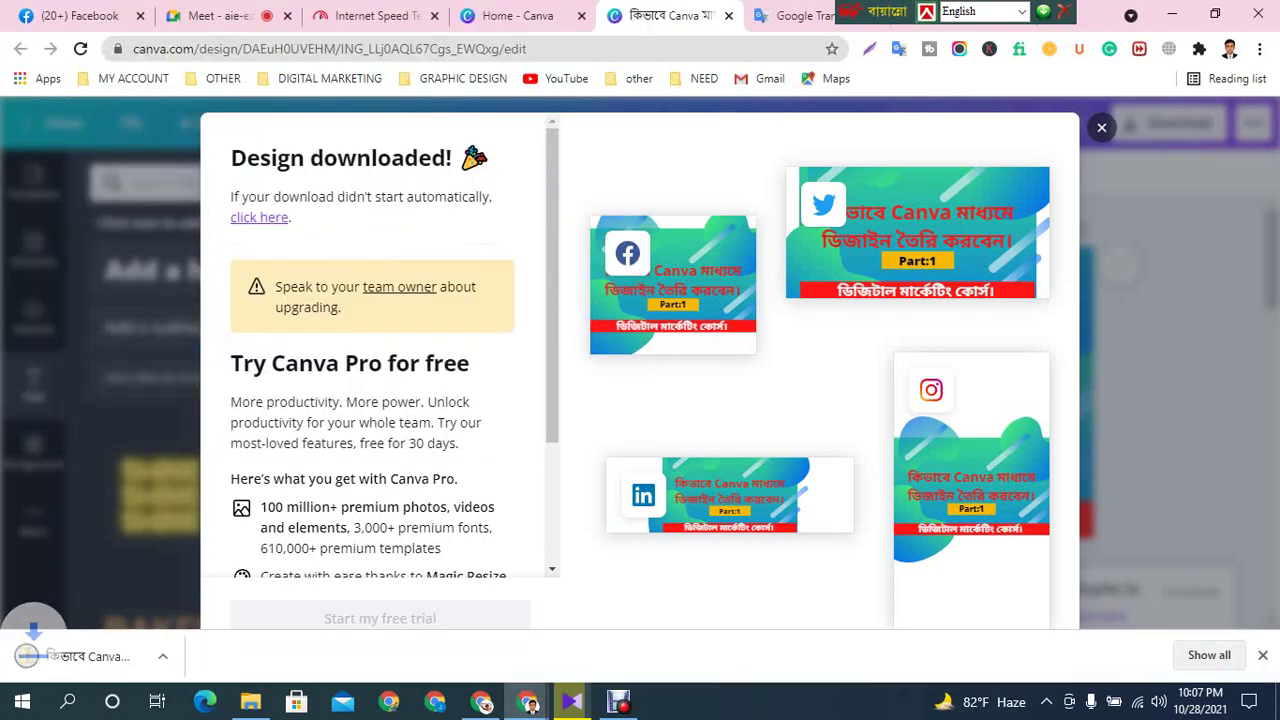
click(1094, 127)
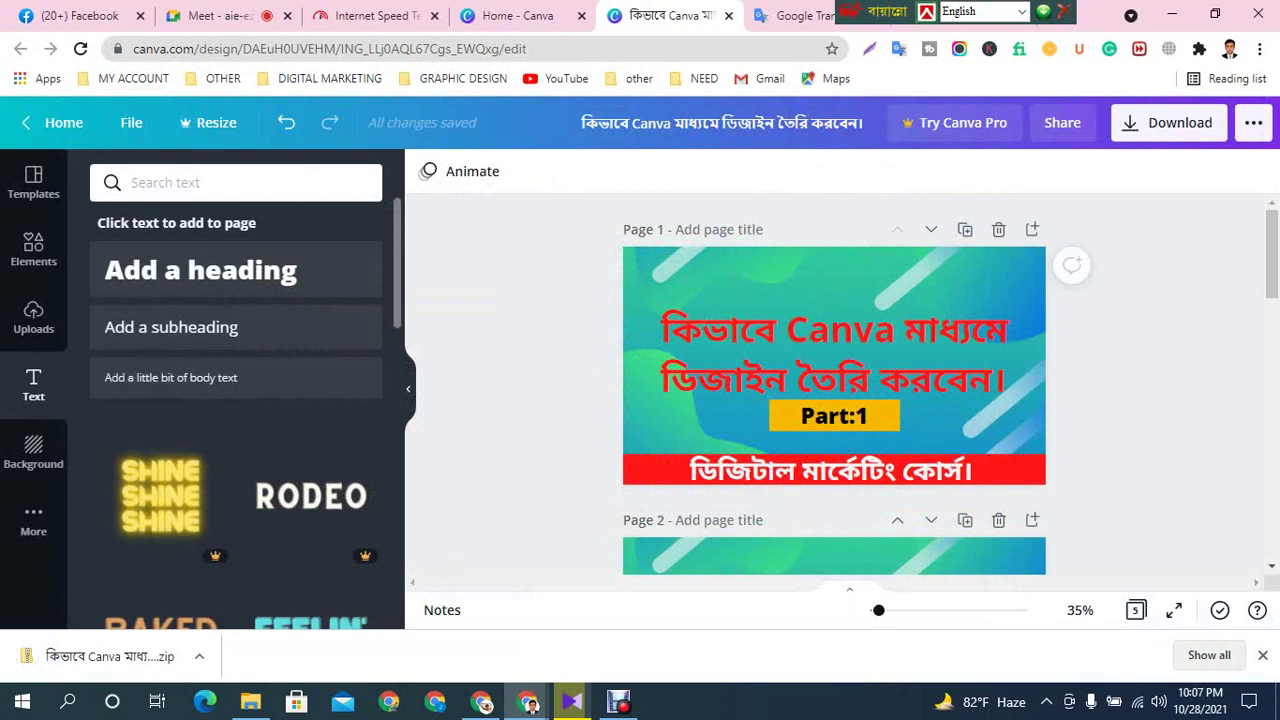
Switch to File Explorer, extract the thumbnail zip within the Downloads folder and open the extracted folder
click(250, 701)
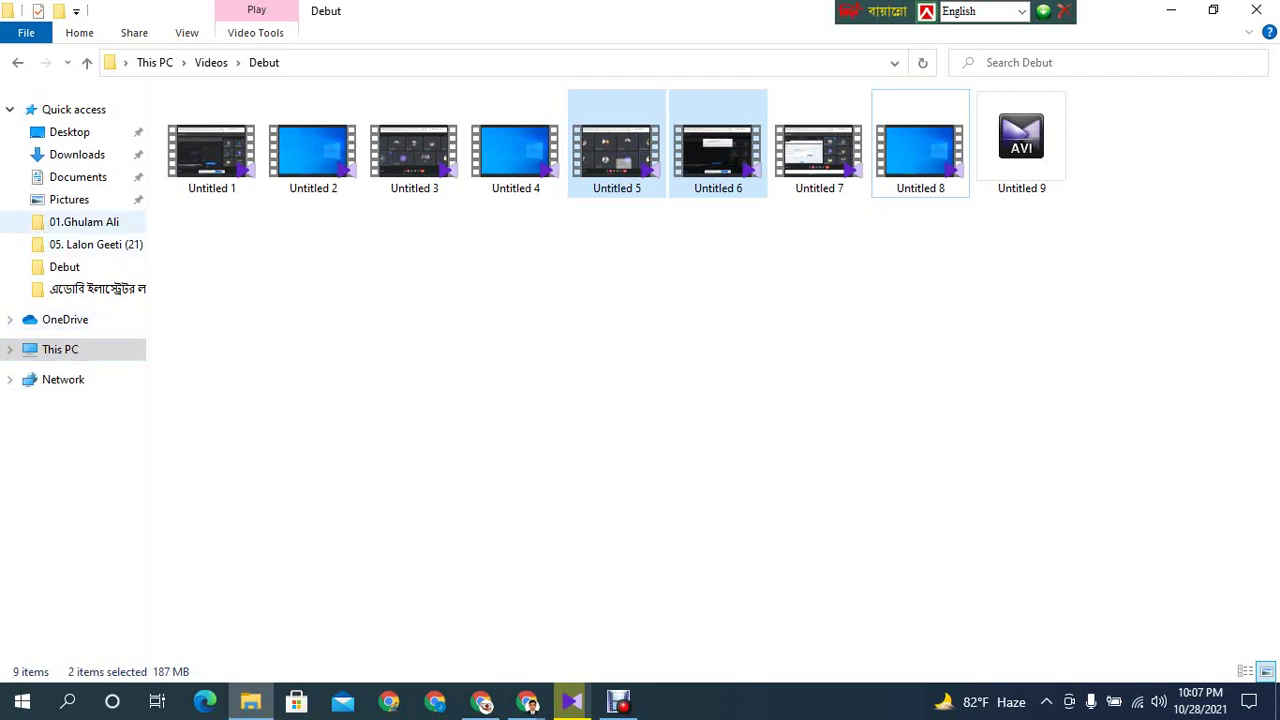
click(77, 154)
click(212, 183)
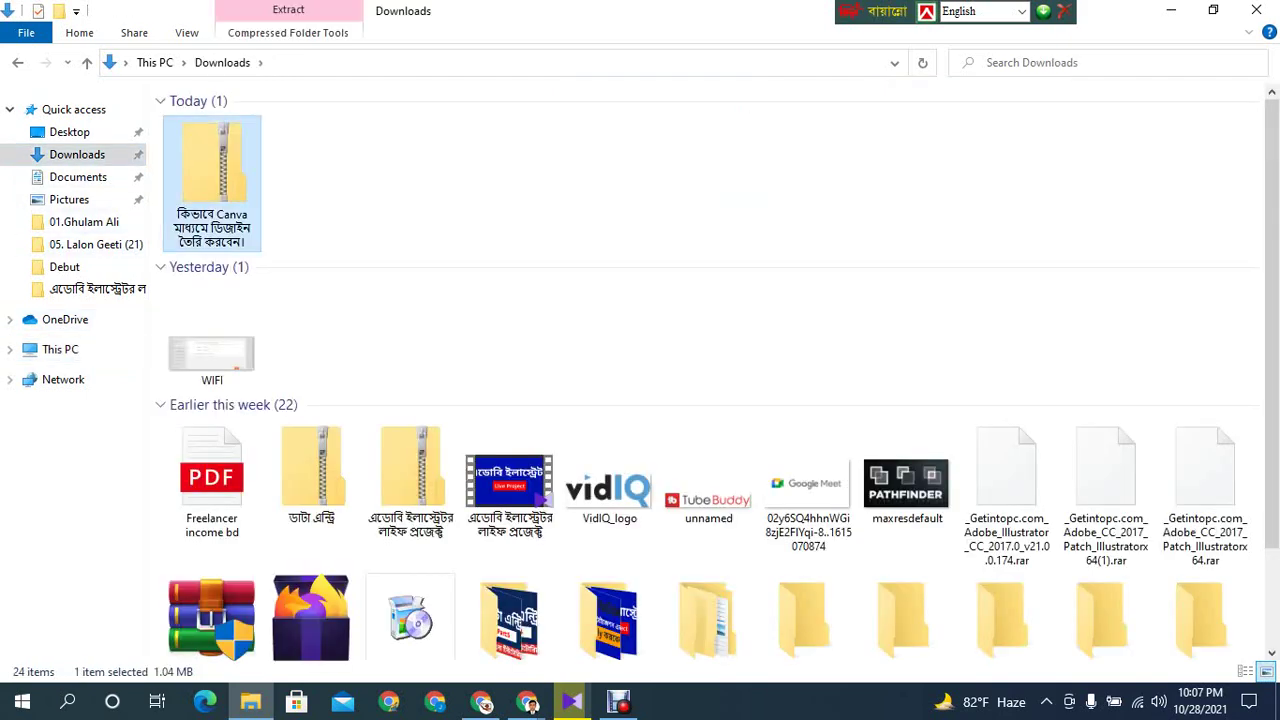
right_click(193, 181)
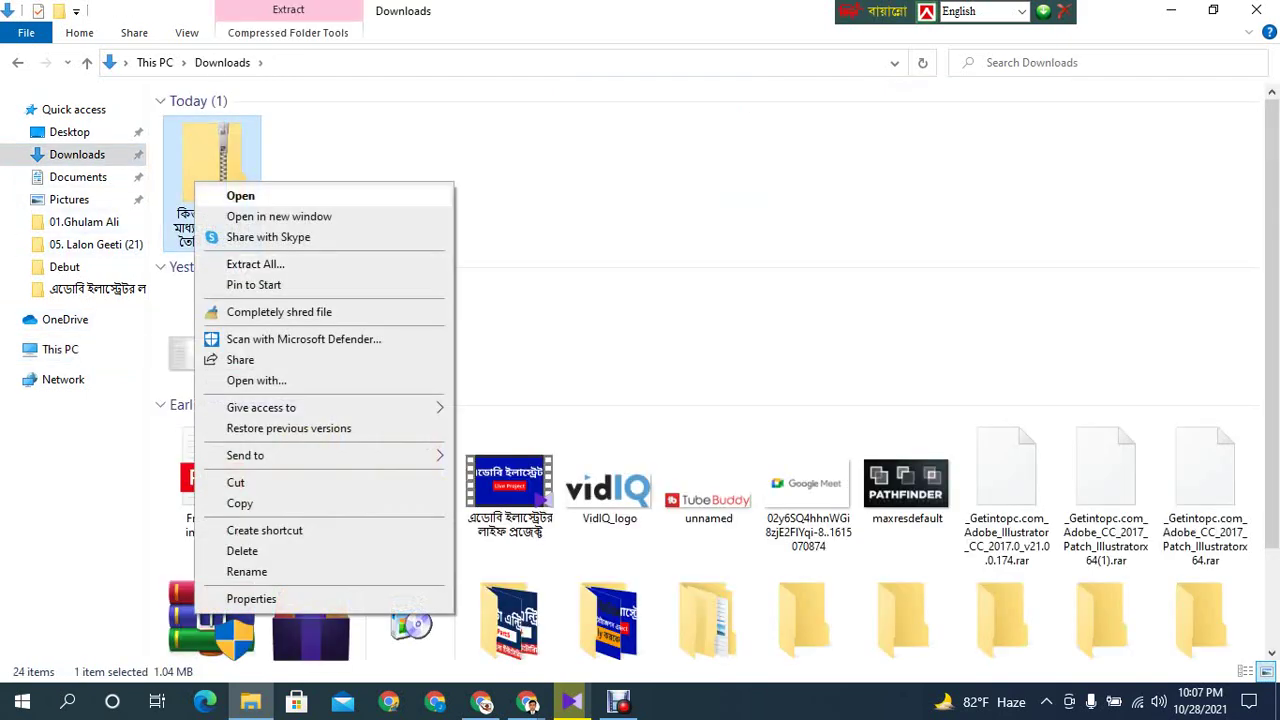
click(255, 264)
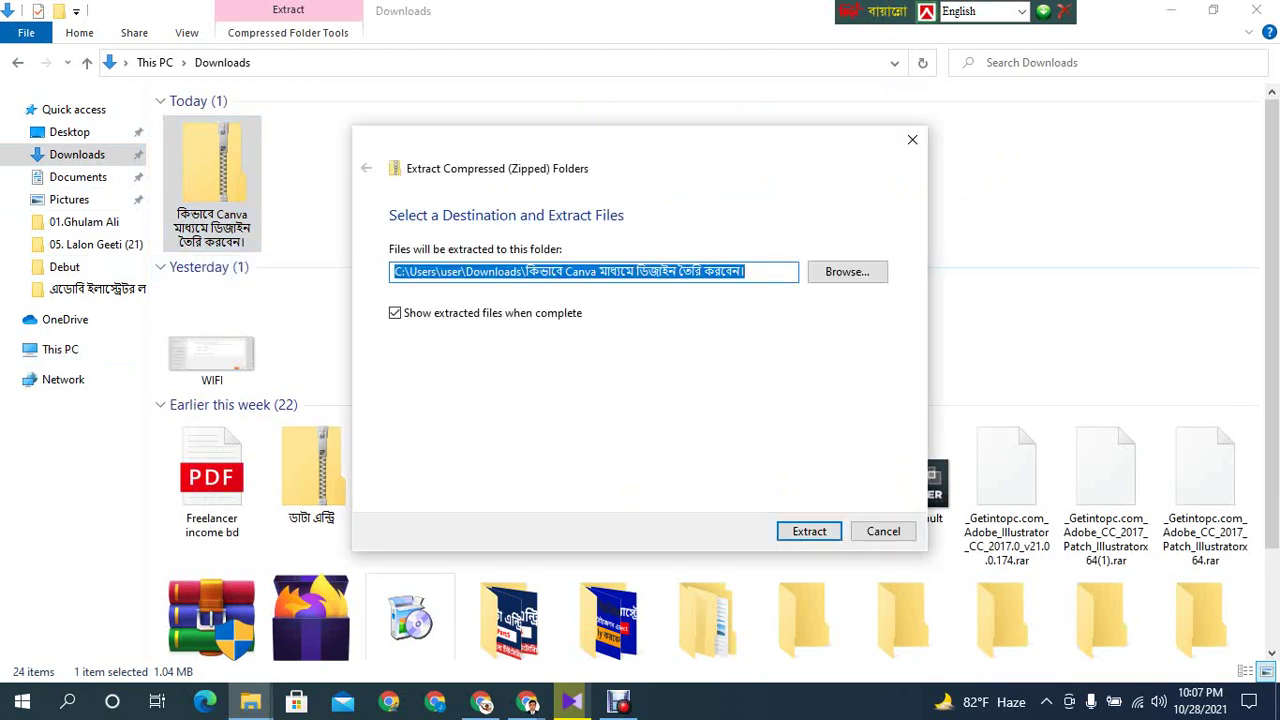
click(809, 531)
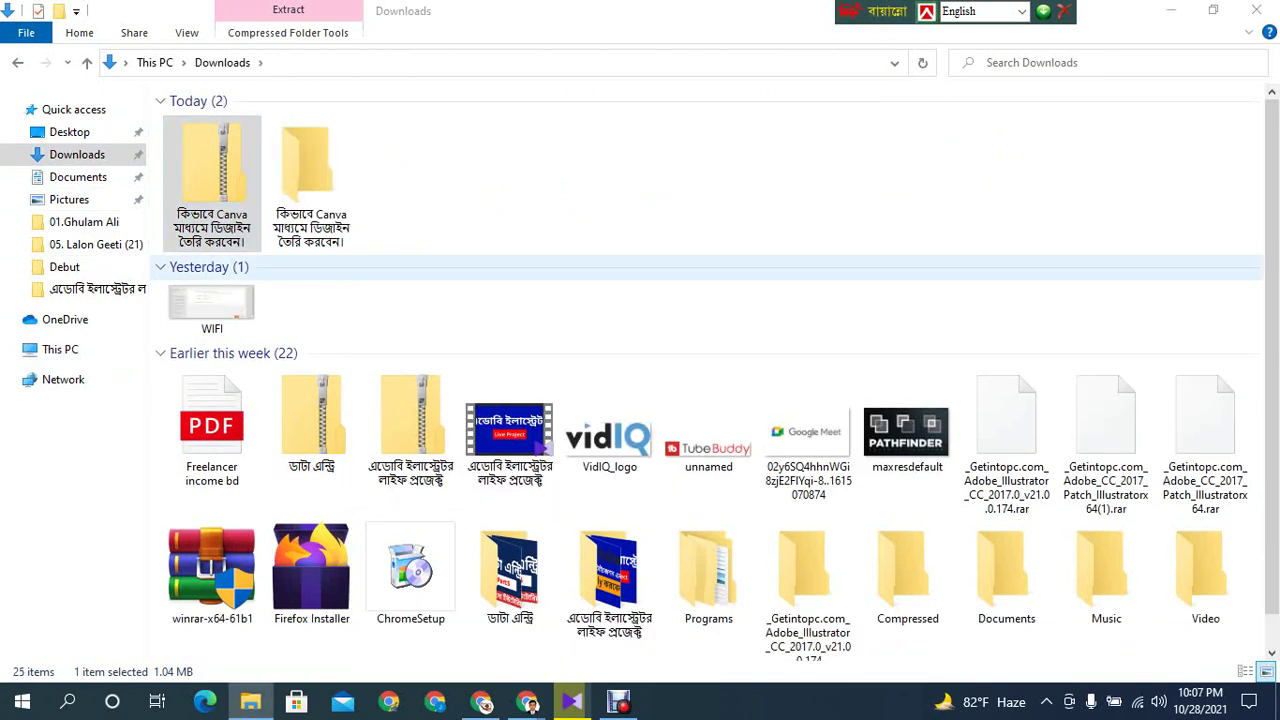
click(1062, 38)
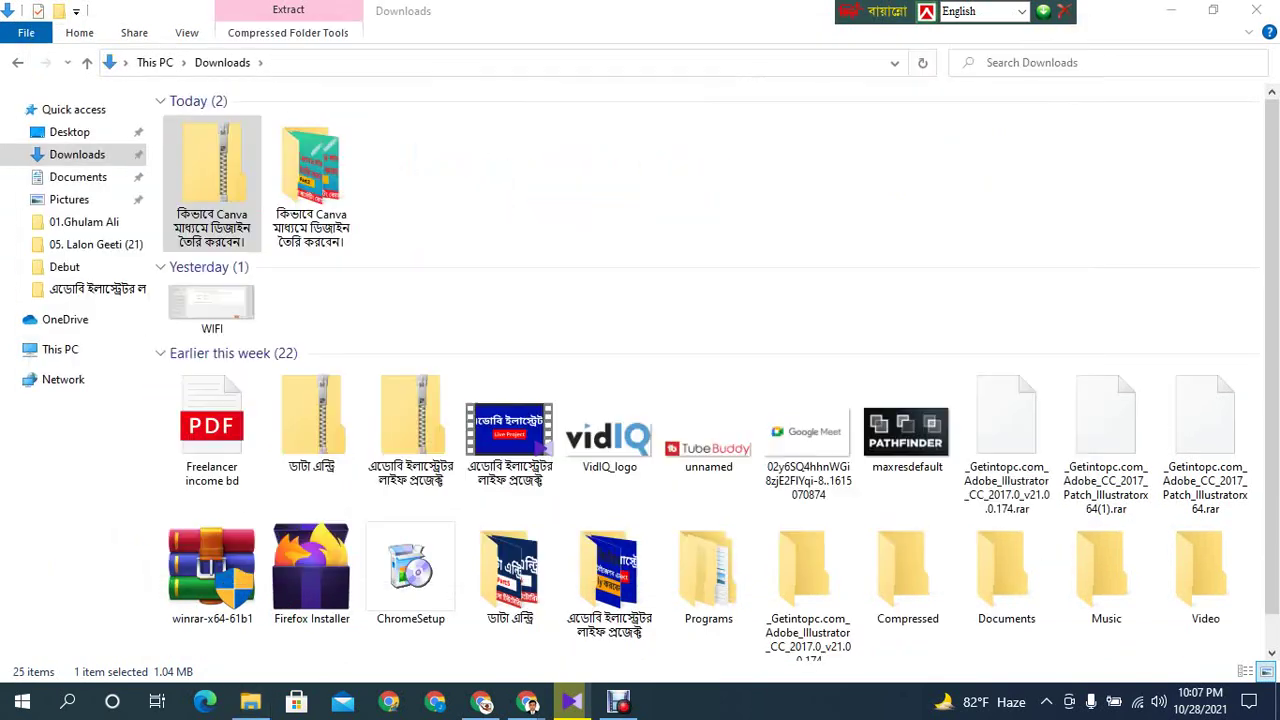
double_click(314, 165)
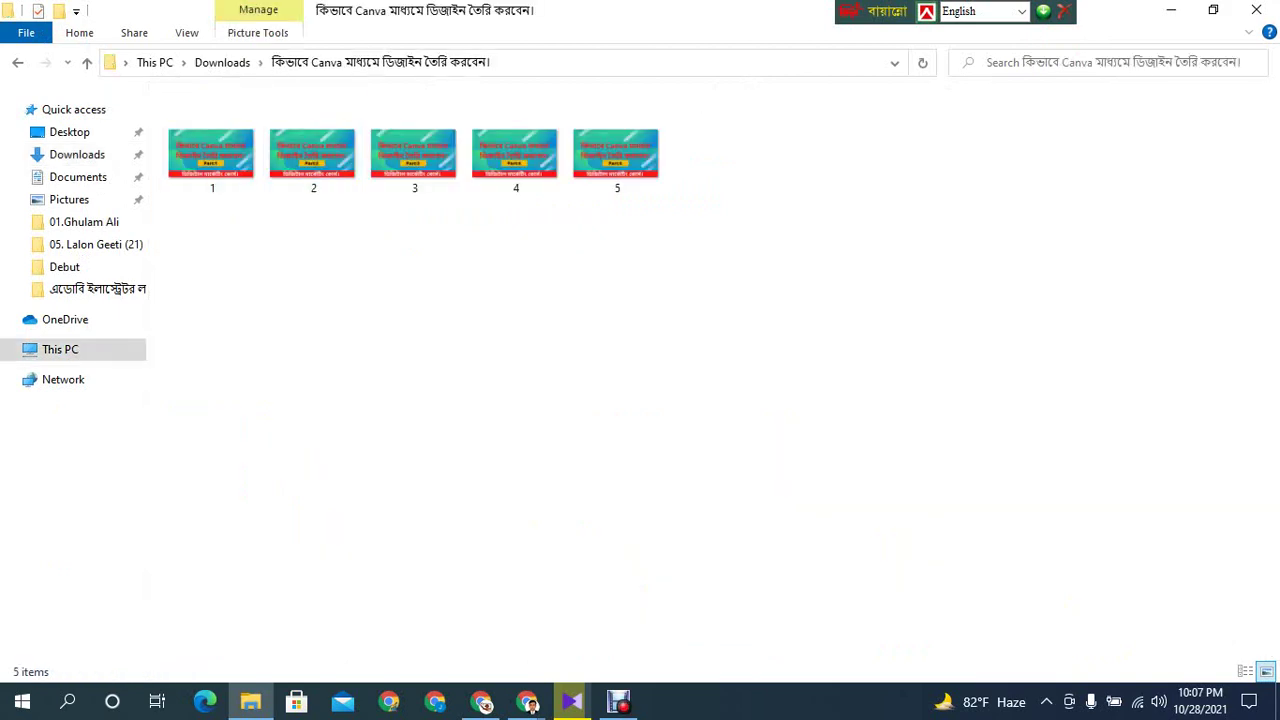